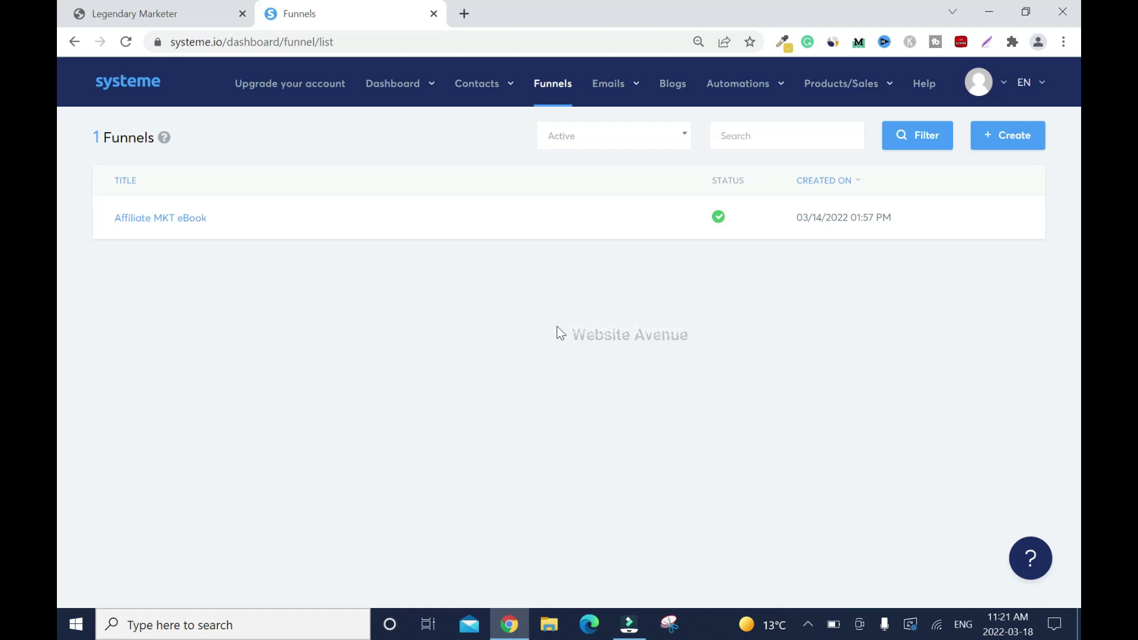
click(553, 83)
click(1021, 141)
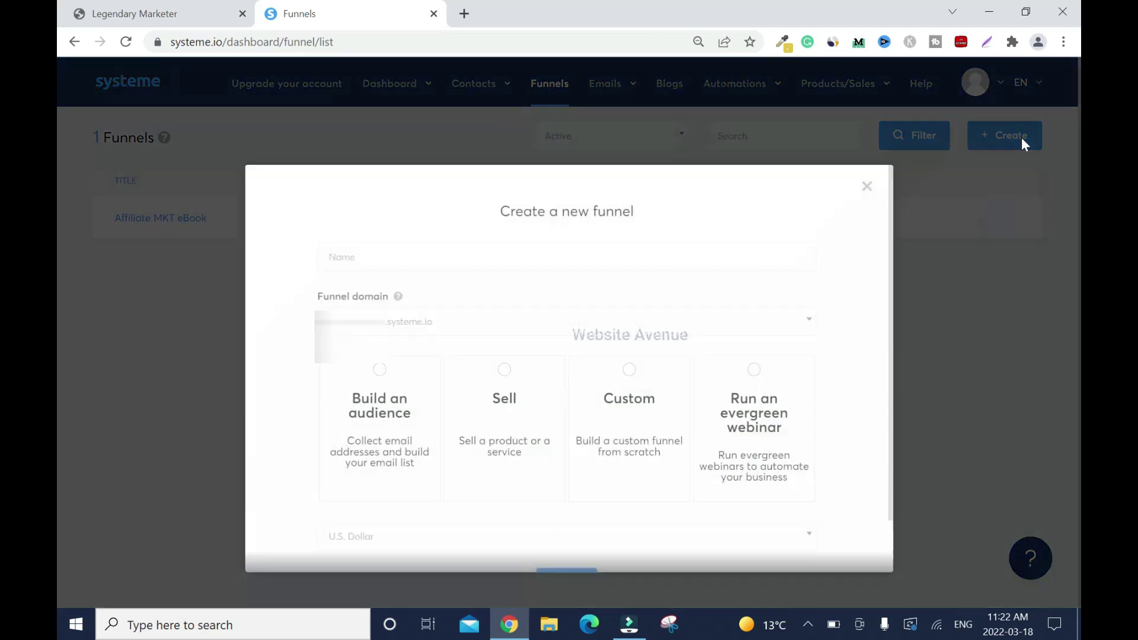
key(Return)
text(Profitable Online Business)
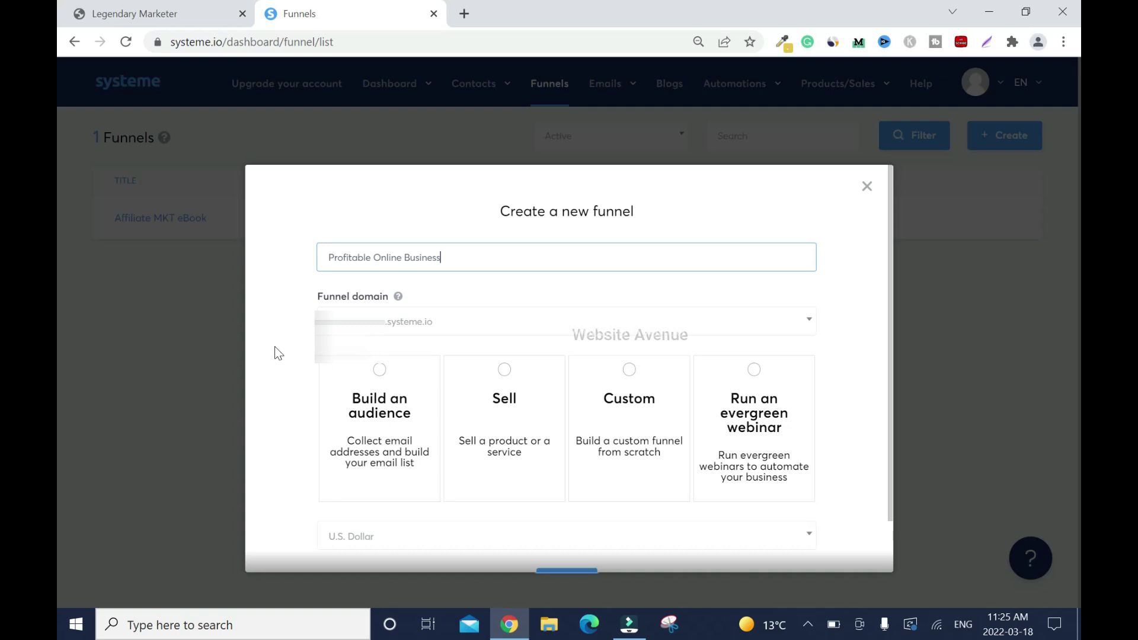
click(811, 327)
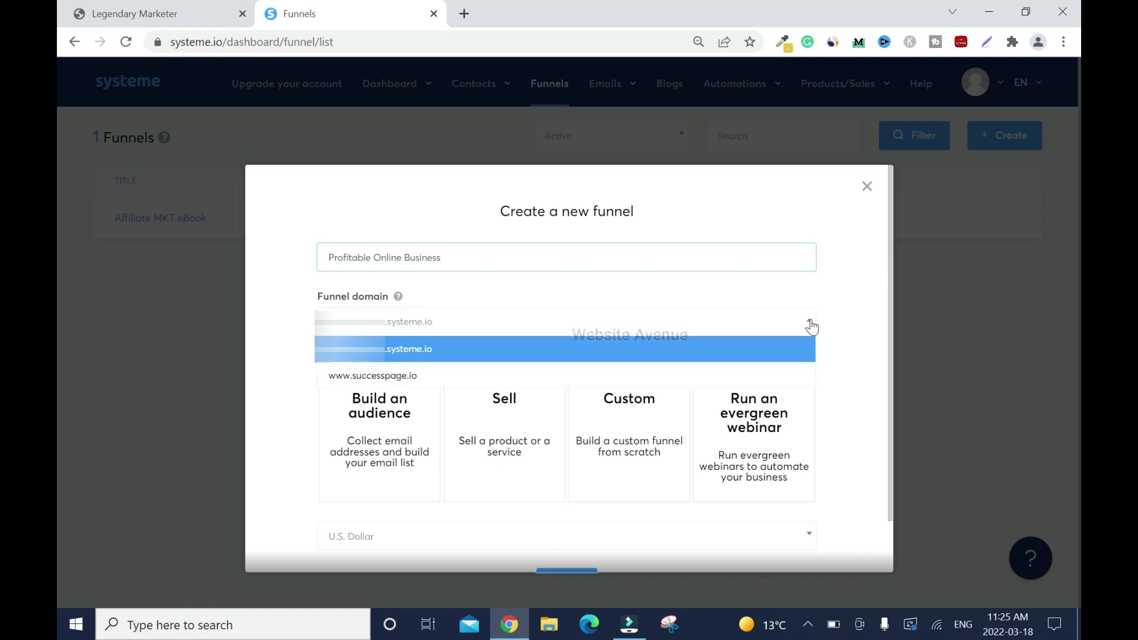
click(443, 377)
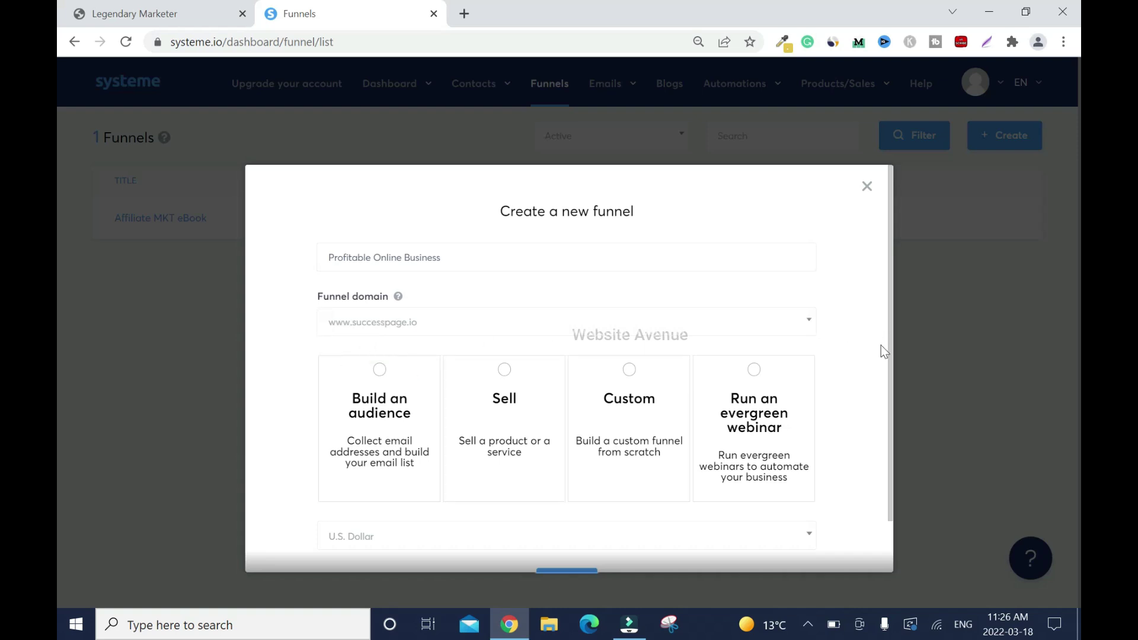
- Set the funnel's goal to "Build an audience", keep U.S. Dollar as its currency, and create the funnel
scroll(880, 345, down, 1)
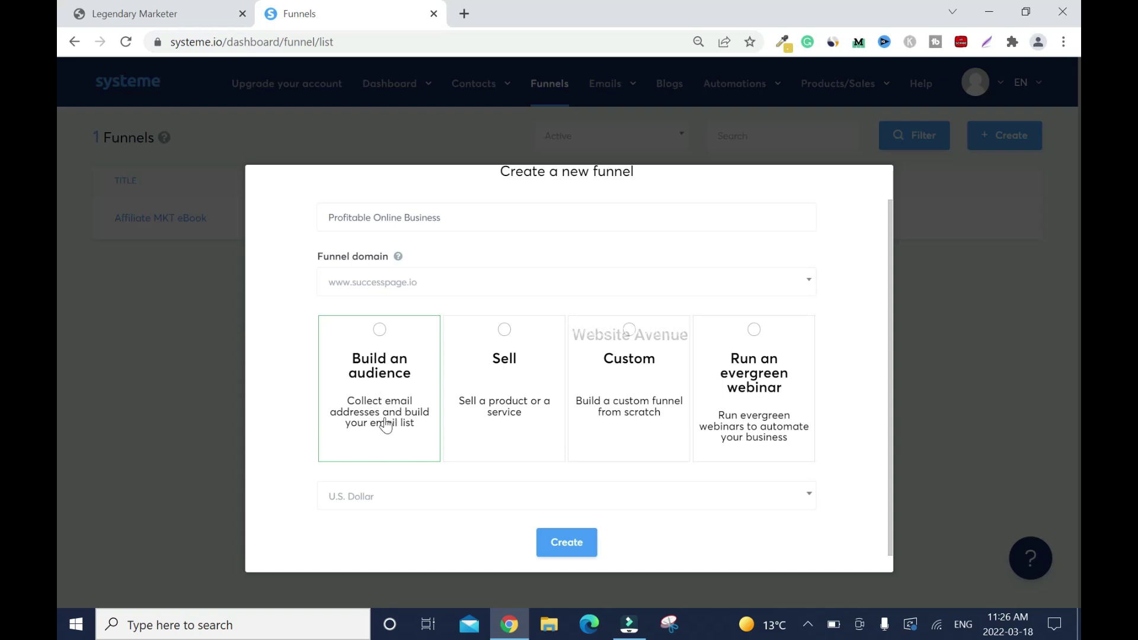
click(376, 335)
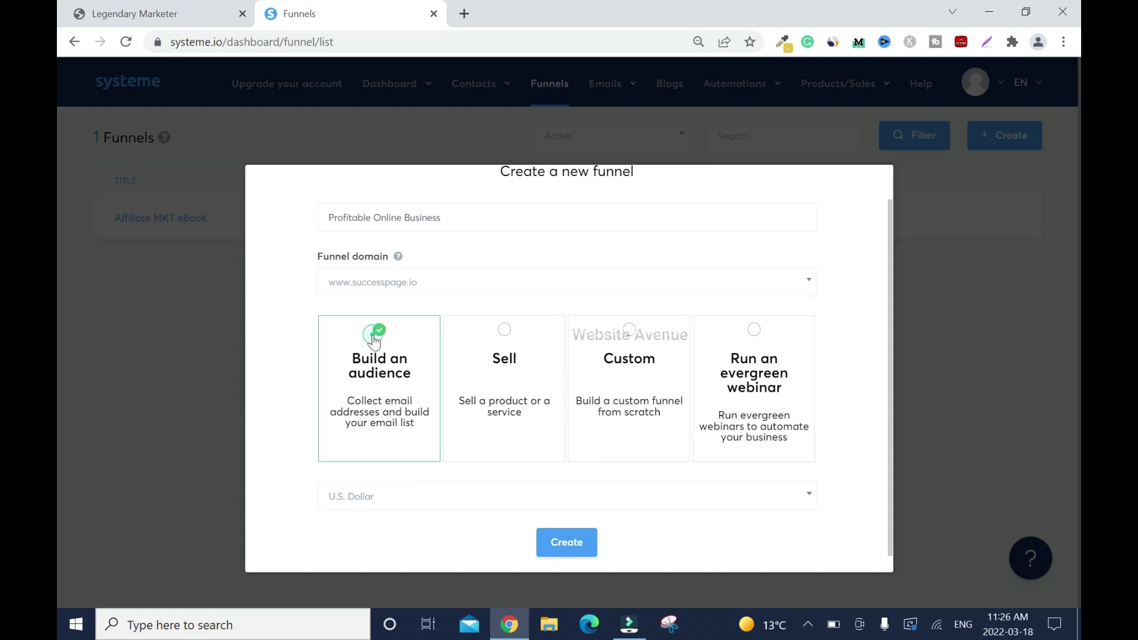
click(810, 501)
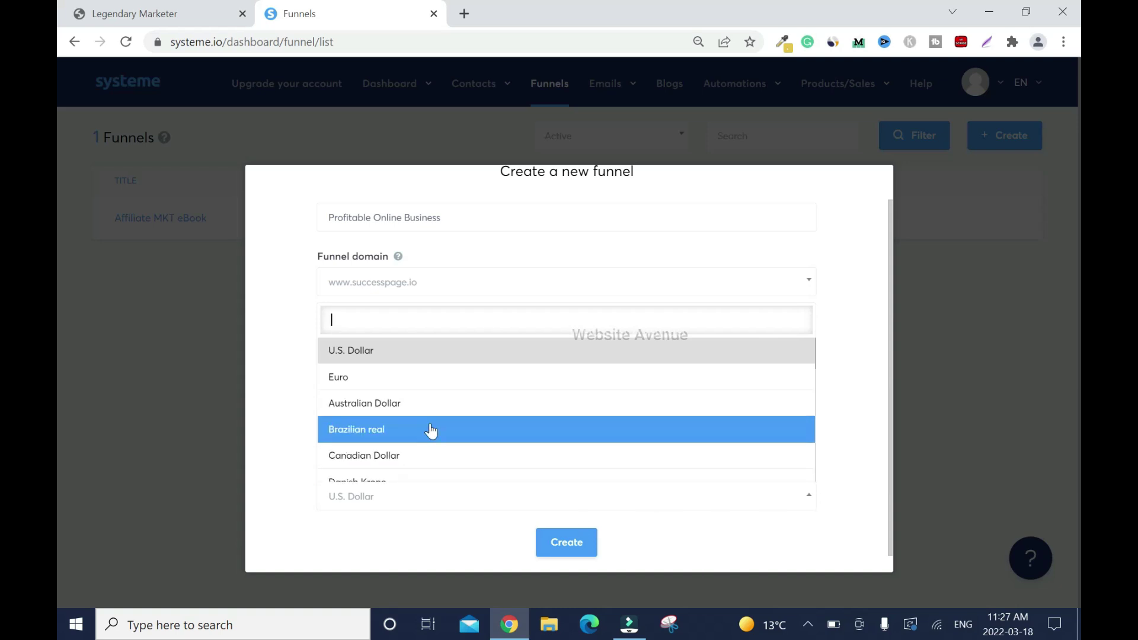
click(251, 358)
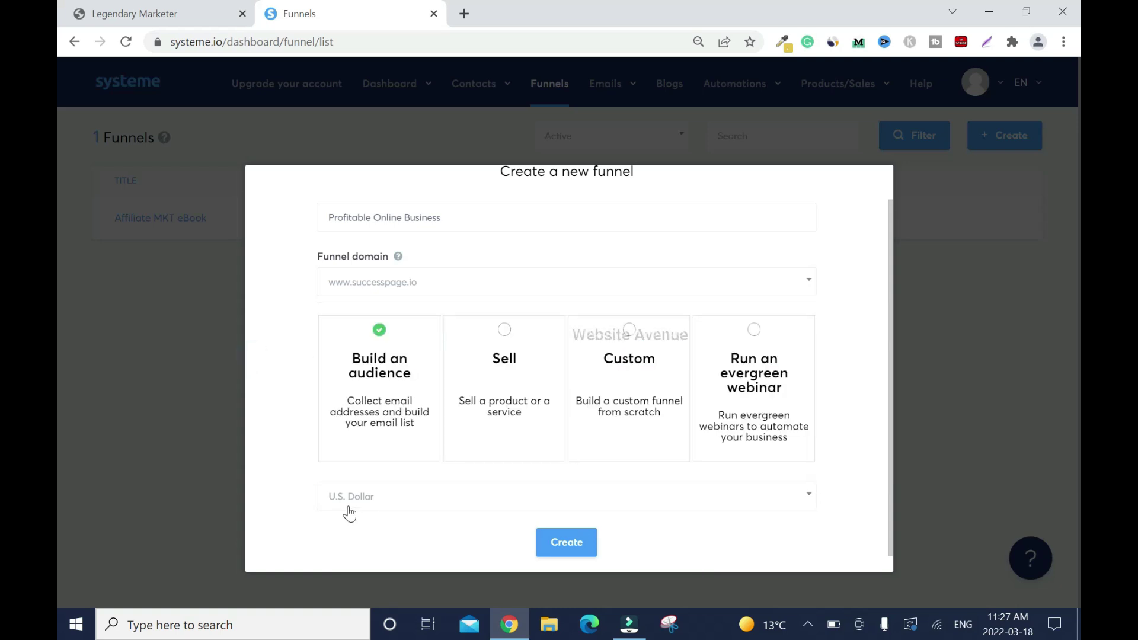
click(574, 551)
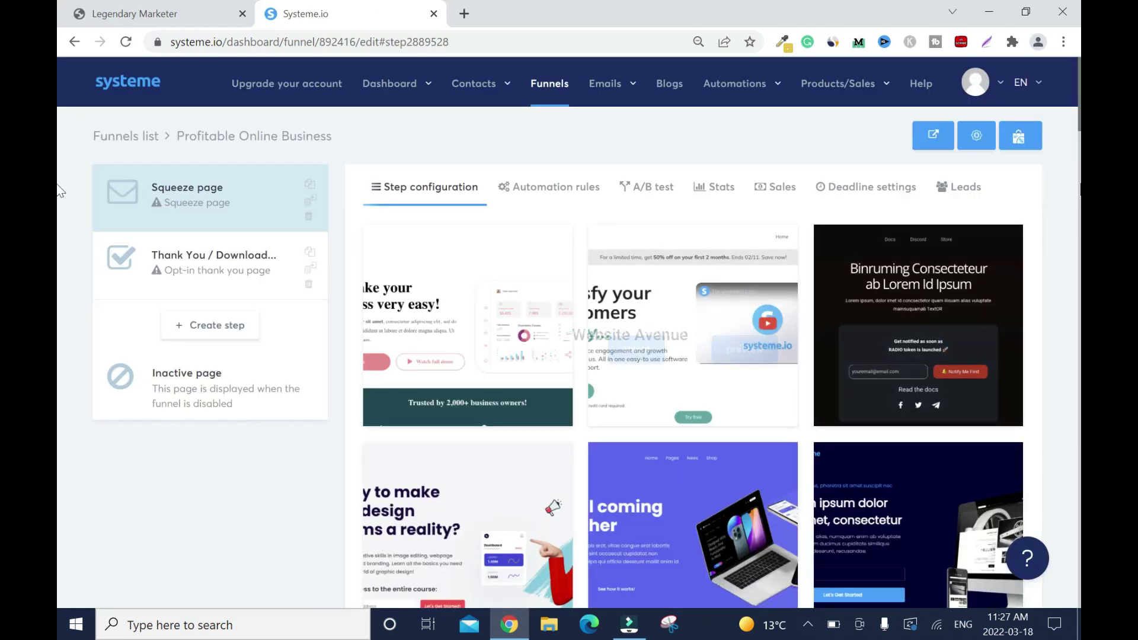
- Look through the available squeeze page templates all the way to the end of the gallery
scroll(59, 121, down, 5)
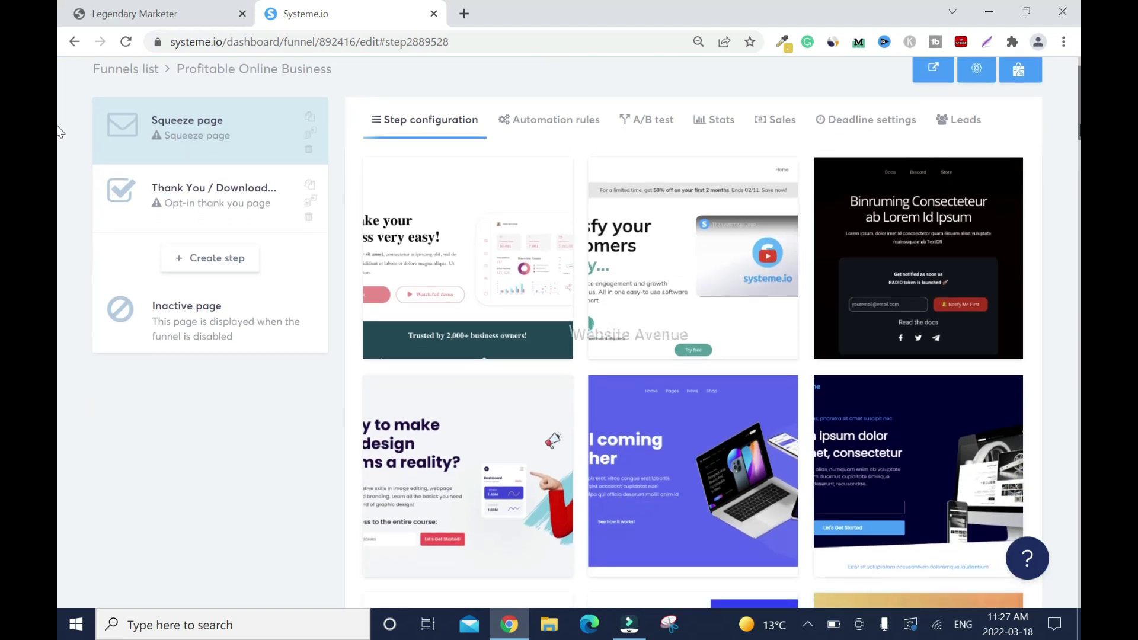
scroll(59, 163, down, 2)
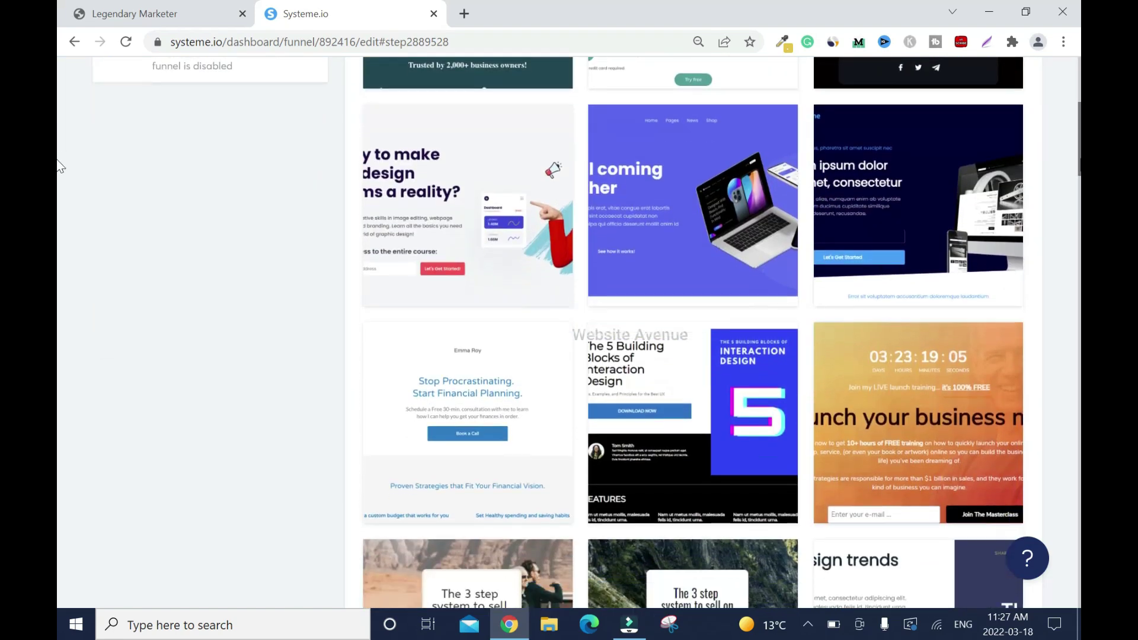
scroll(58, 163, down, 5)
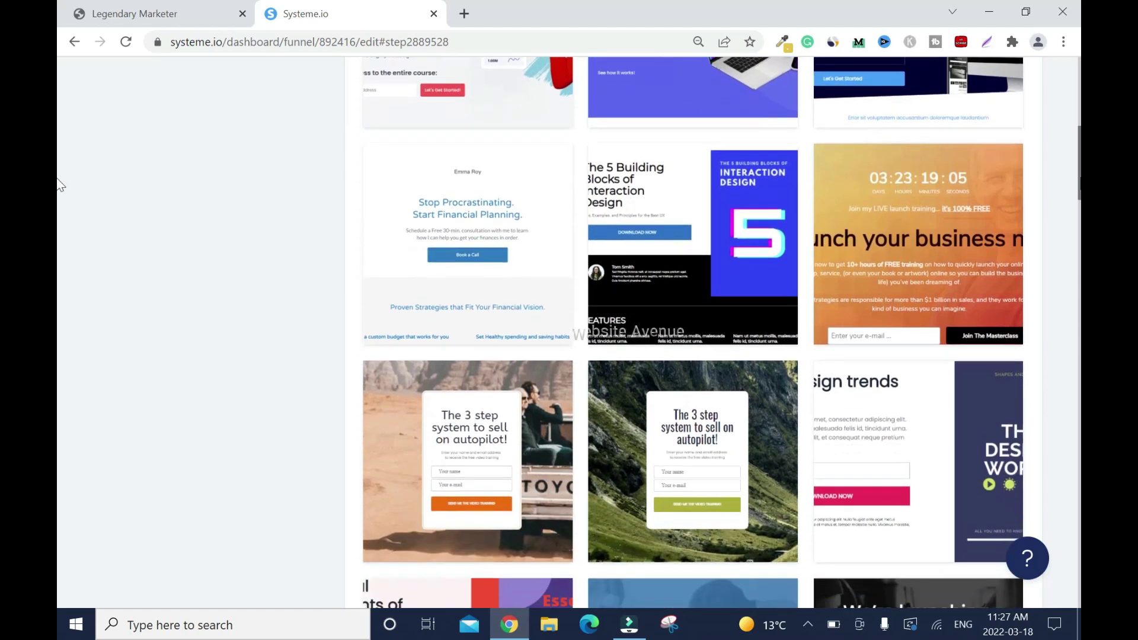
scroll(59, 210, down, 6)
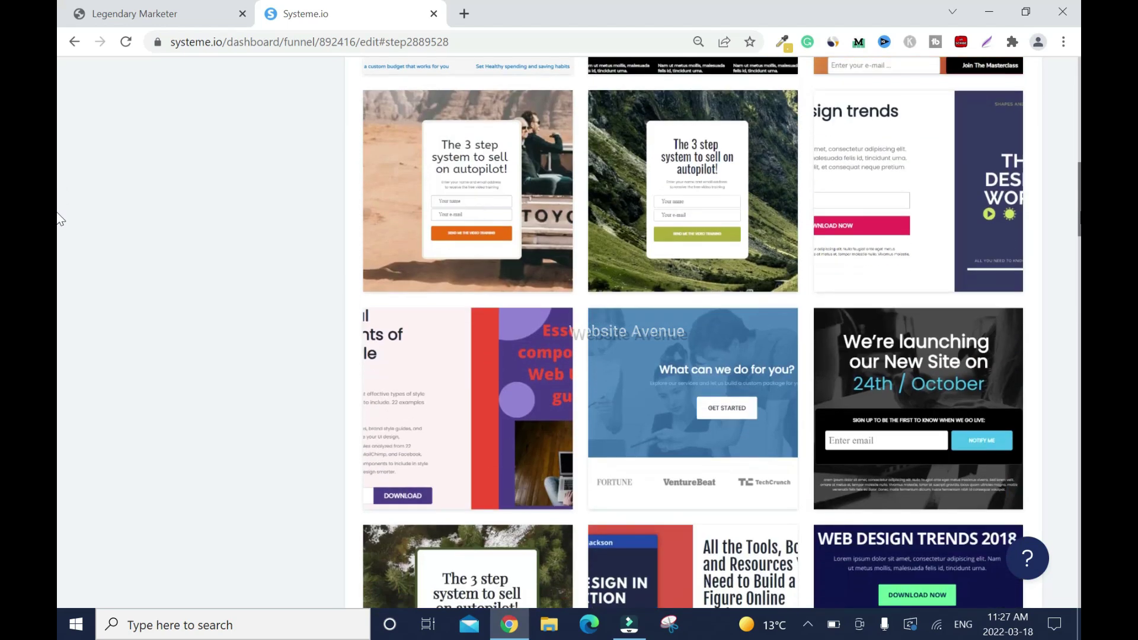
scroll(59, 272, down, 7)
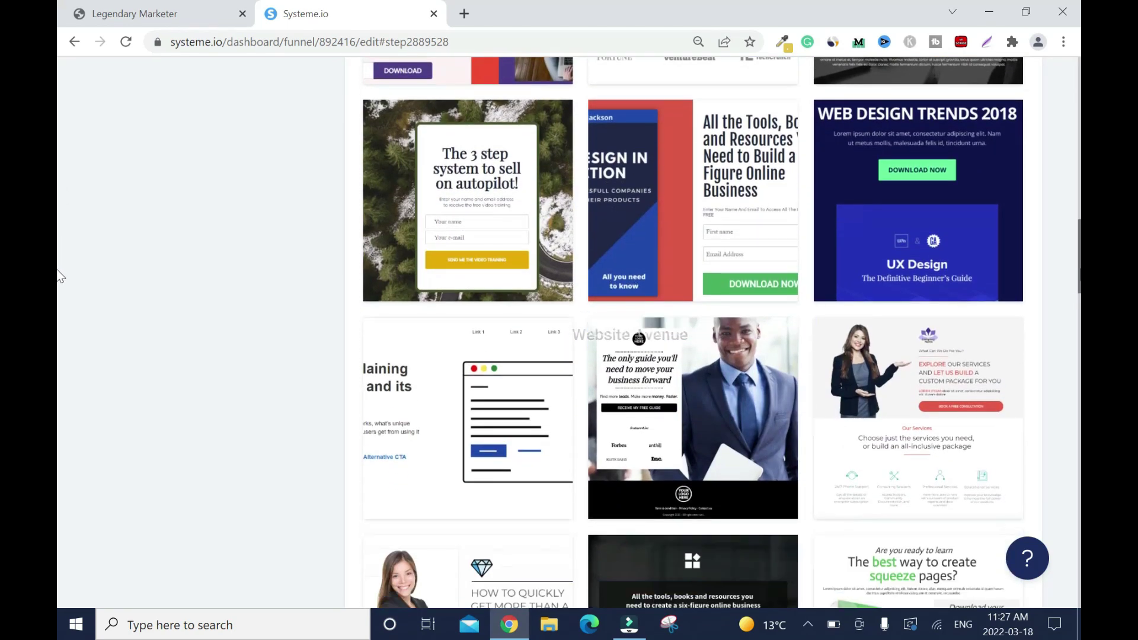
scroll(59, 320, down, 10)
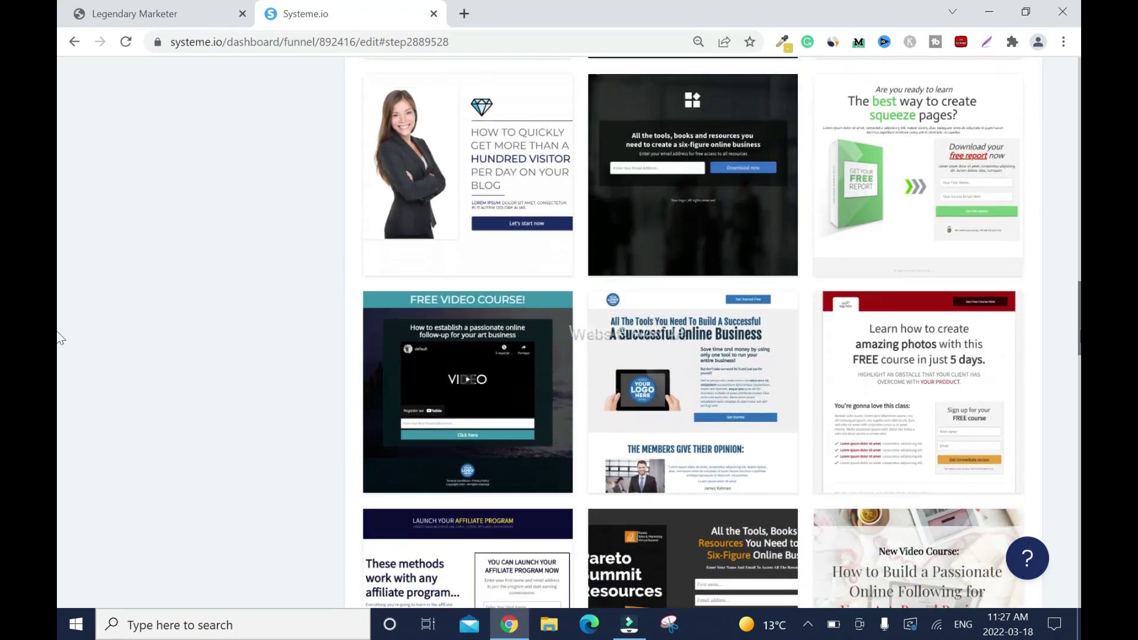
scroll(59, 408, down, 11)
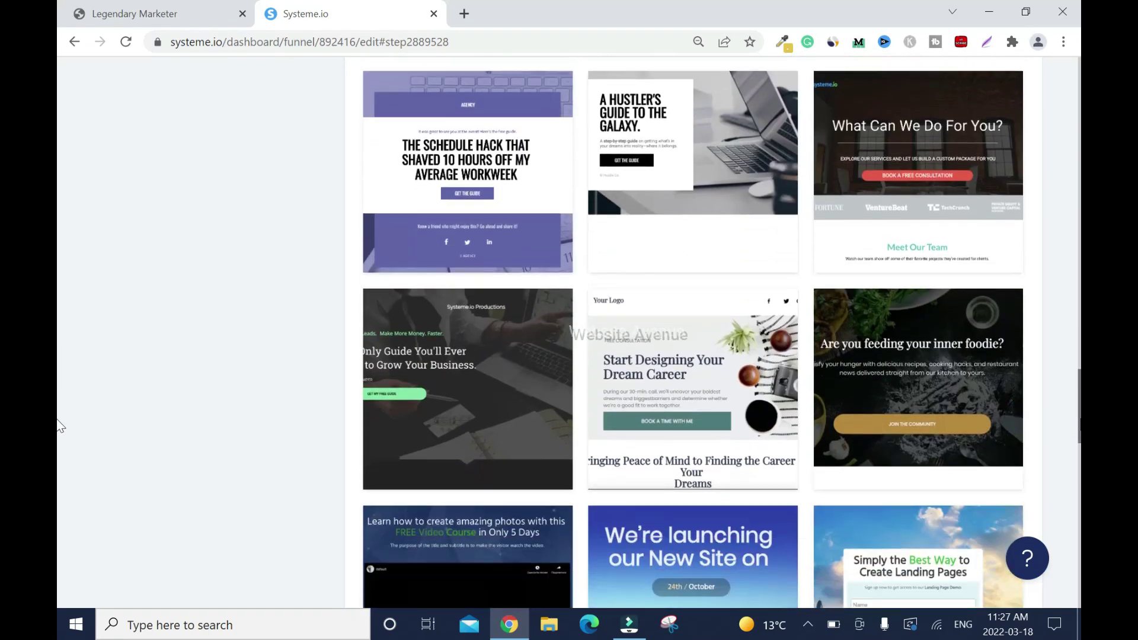
scroll(59, 497, down, 1)
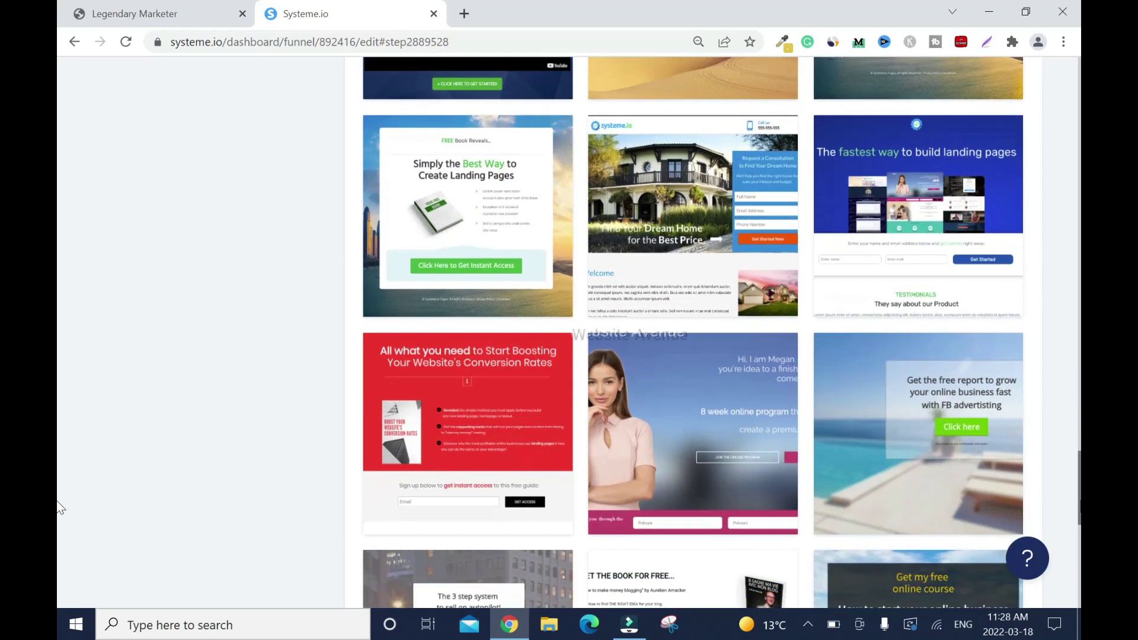
scroll(59, 480, up, 4)
mouse_move(959, 245)
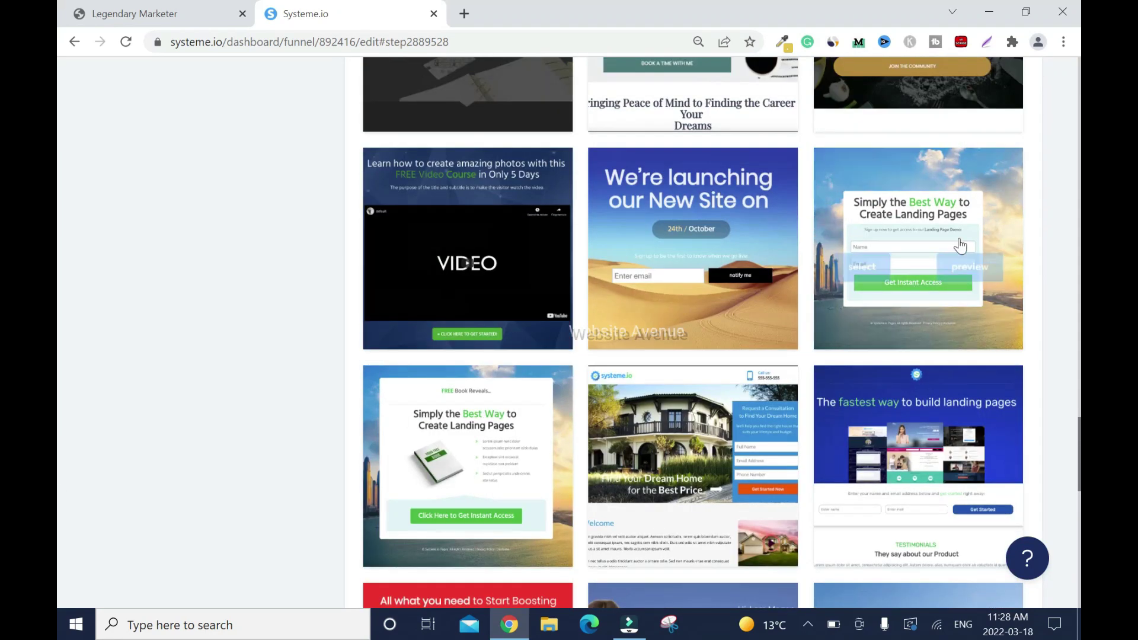
scroll(59, 510, down, 10)
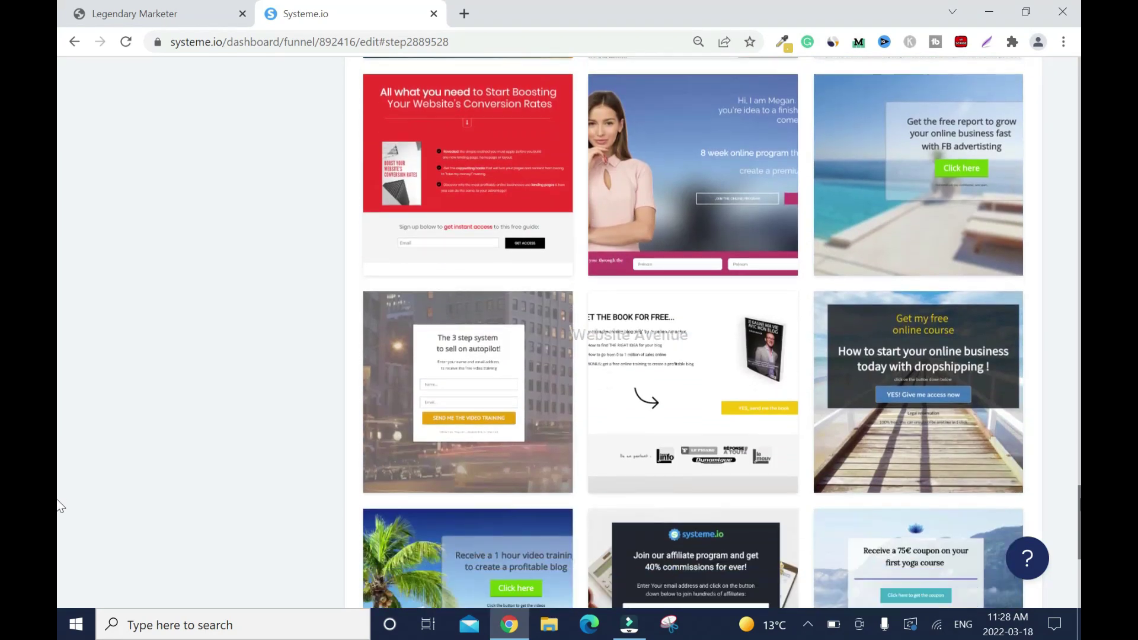
scroll(60, 523, down, 4)
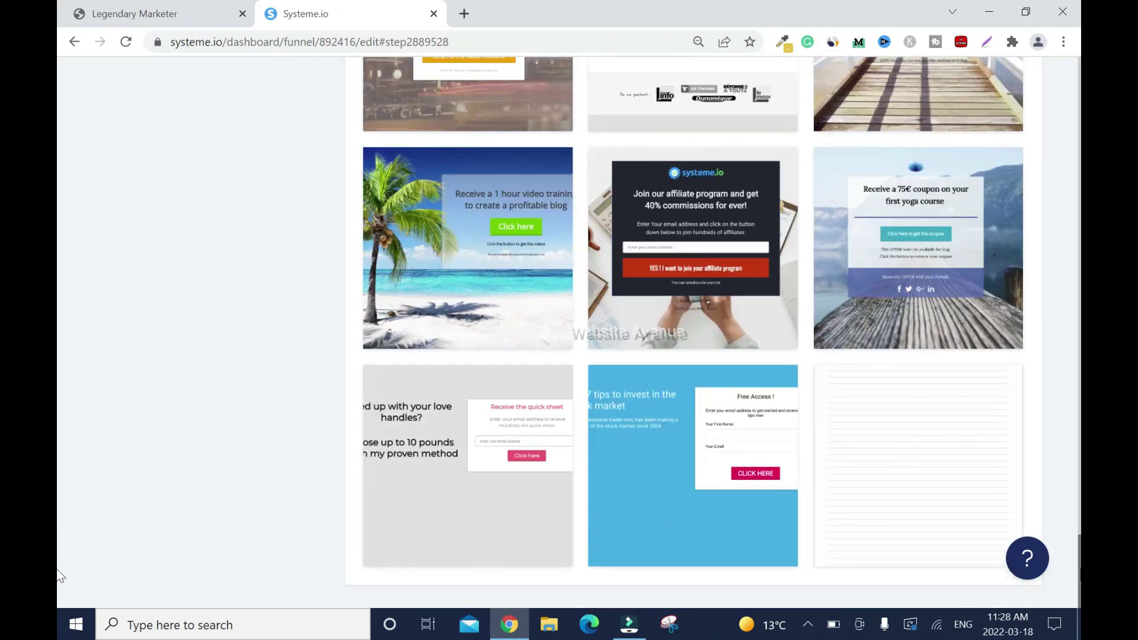
- Select the "The 3 step system to sell on autopilot!" template with the snowy forest road background for the squeeze page
scroll(59, 574, up, 20)
scroll(59, 351, up, 20)
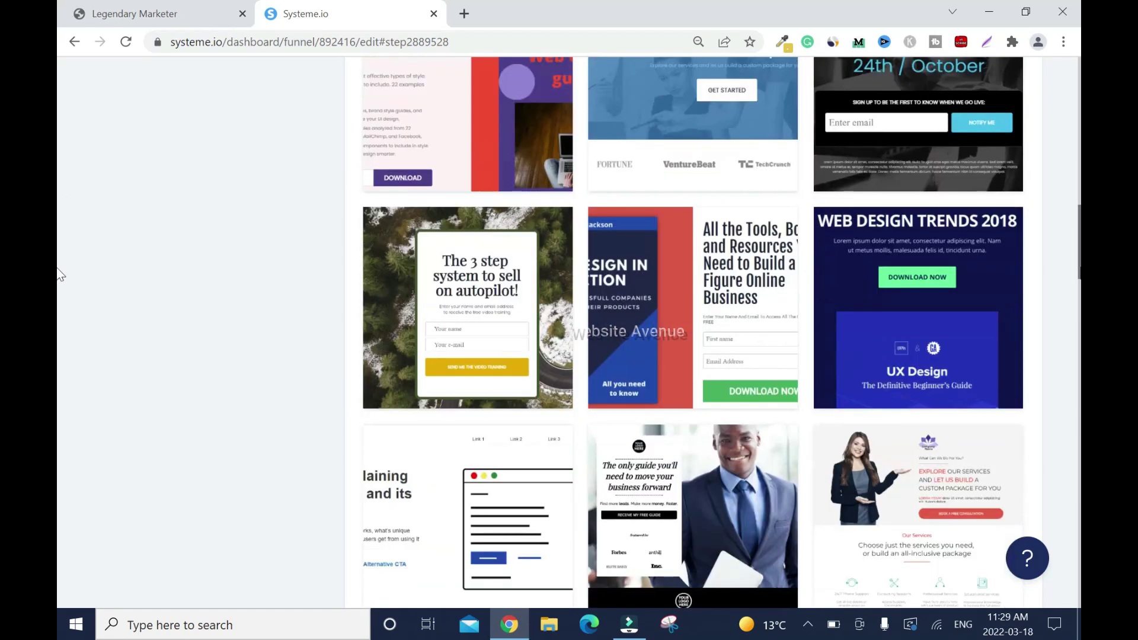
mouse_move(488, 286)
click(409, 308)
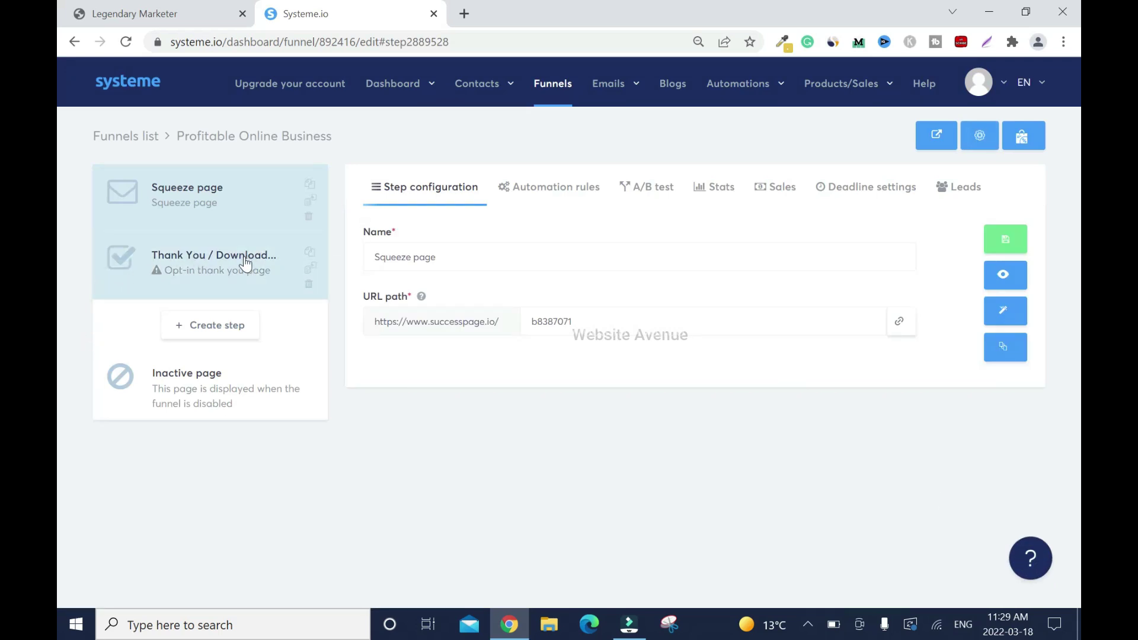
- Delete the Thank You / Download step from the funnel
click(307, 287)
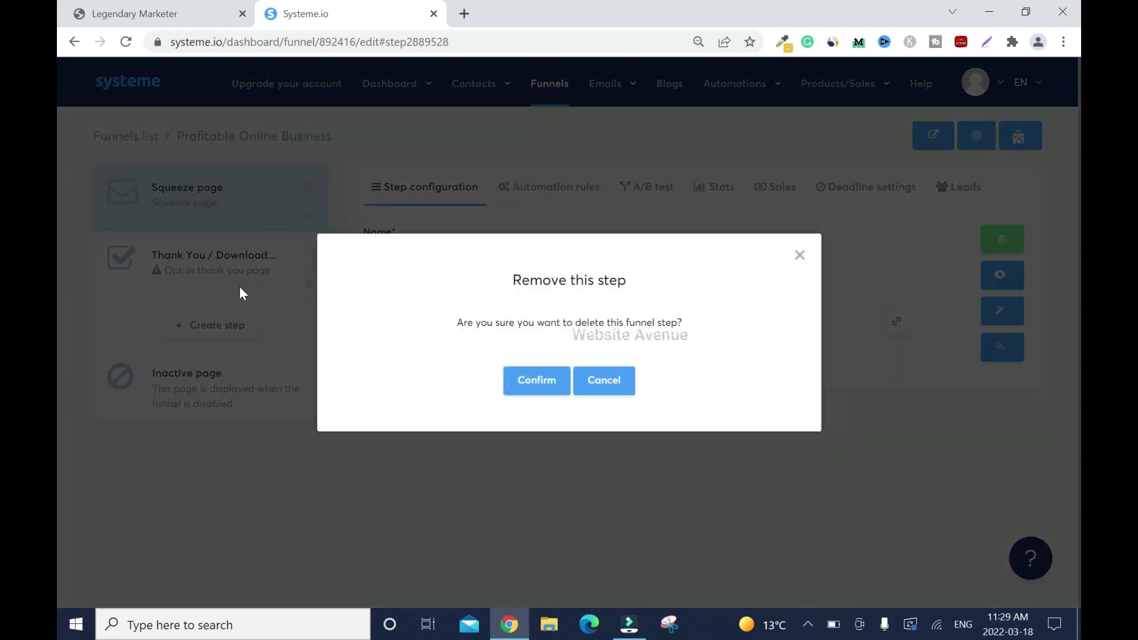
click(537, 380)
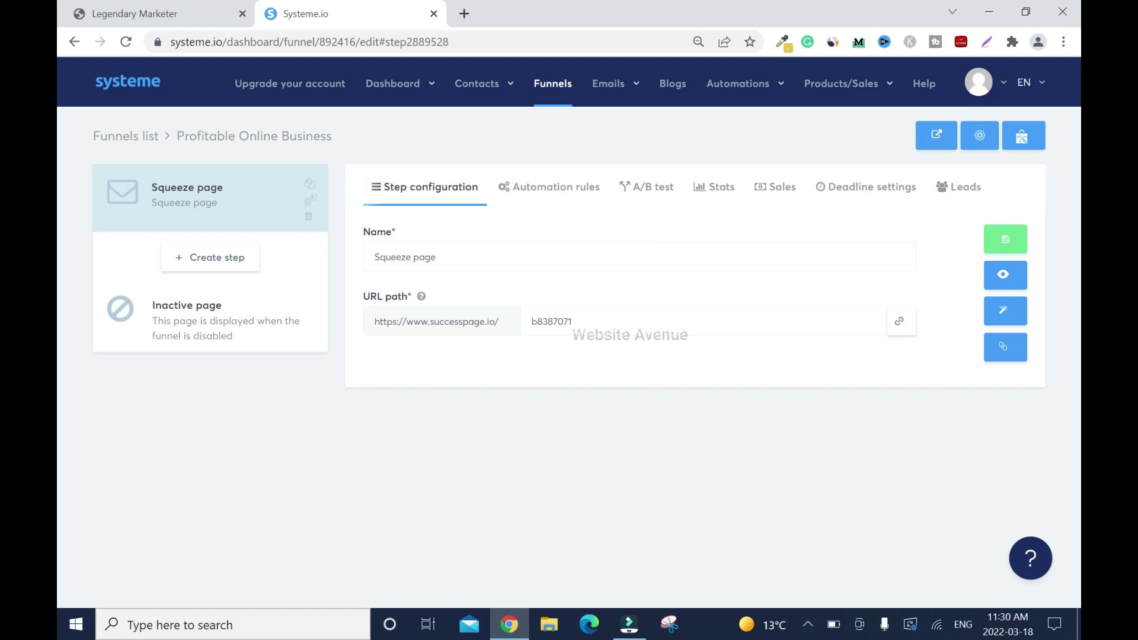
- Rename the squeeze page step "Profitable Online Business - SP"
click(358, 257)
key(ctrl+a)
text(Profitable)
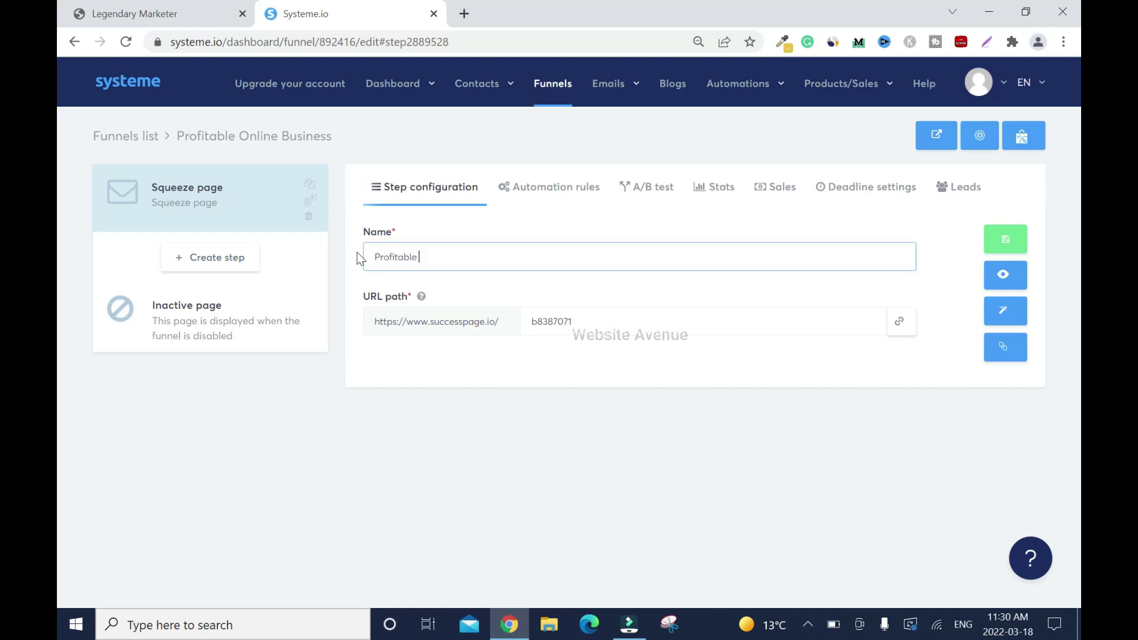
text( Online Business - SP)
key(Left)
key(Left)
- Set the squeeze page's URL path to "online-business" and save the step configuration
click(512, 311)
key(ctrl+a)
key(BackSpace)
text(online-business)
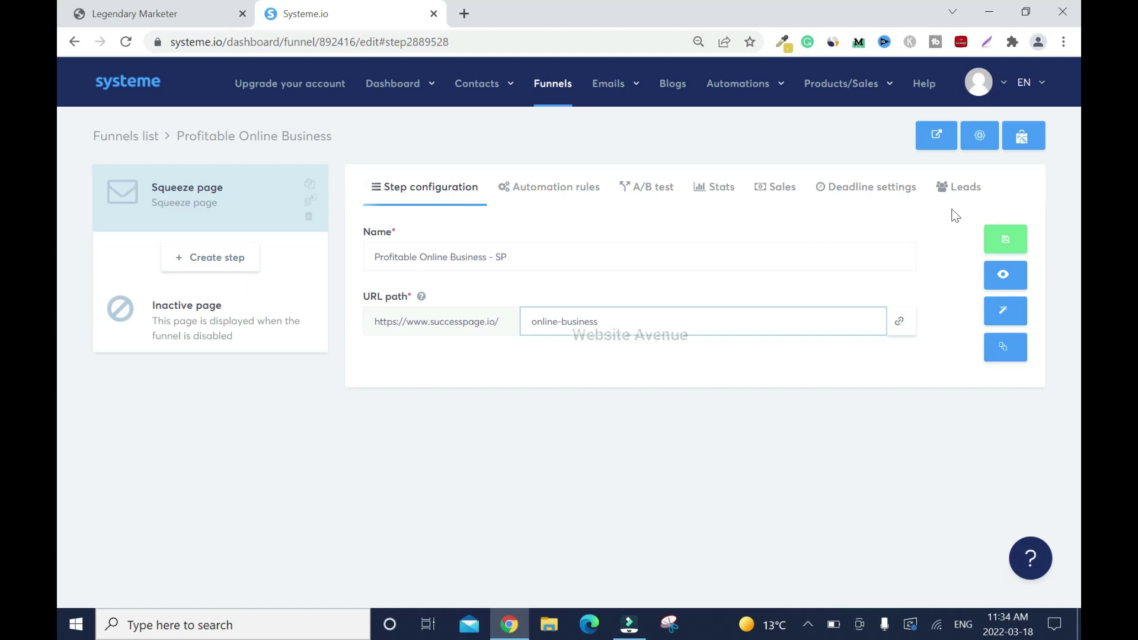
click(1006, 244)
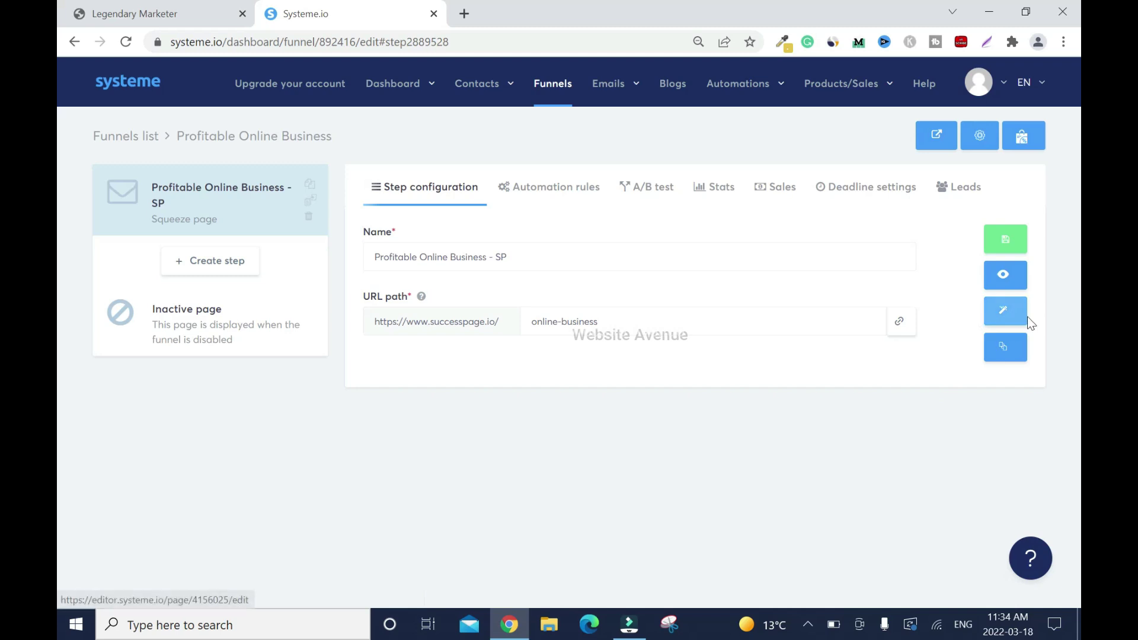
- Open the squeeze page in the page editor and remove the background image from its main section
click(1011, 320)
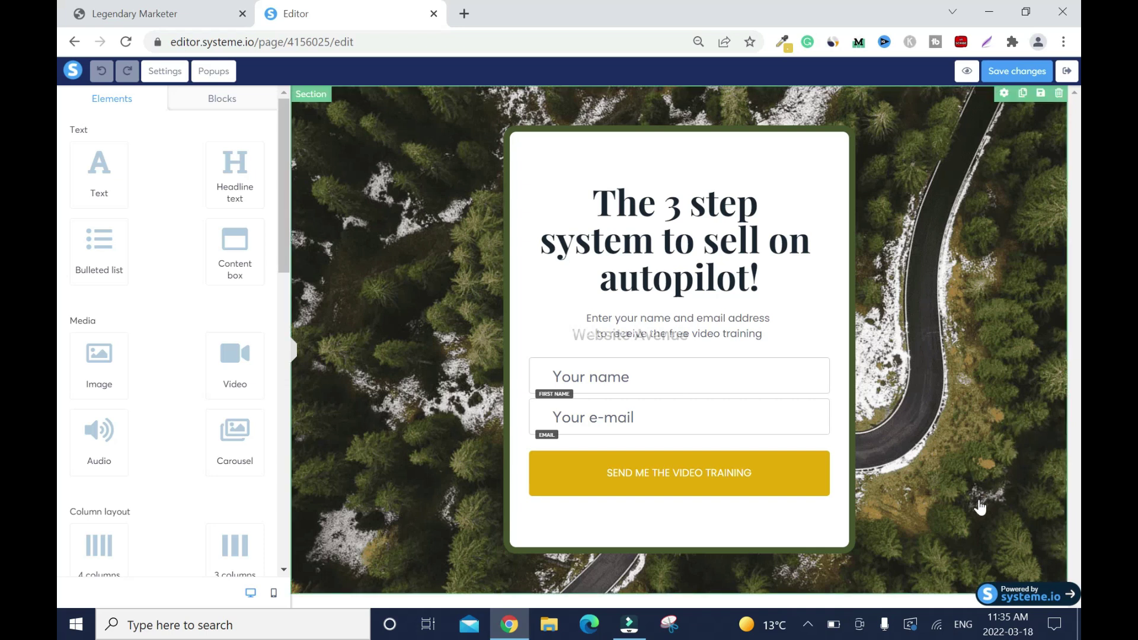
click(1057, 117)
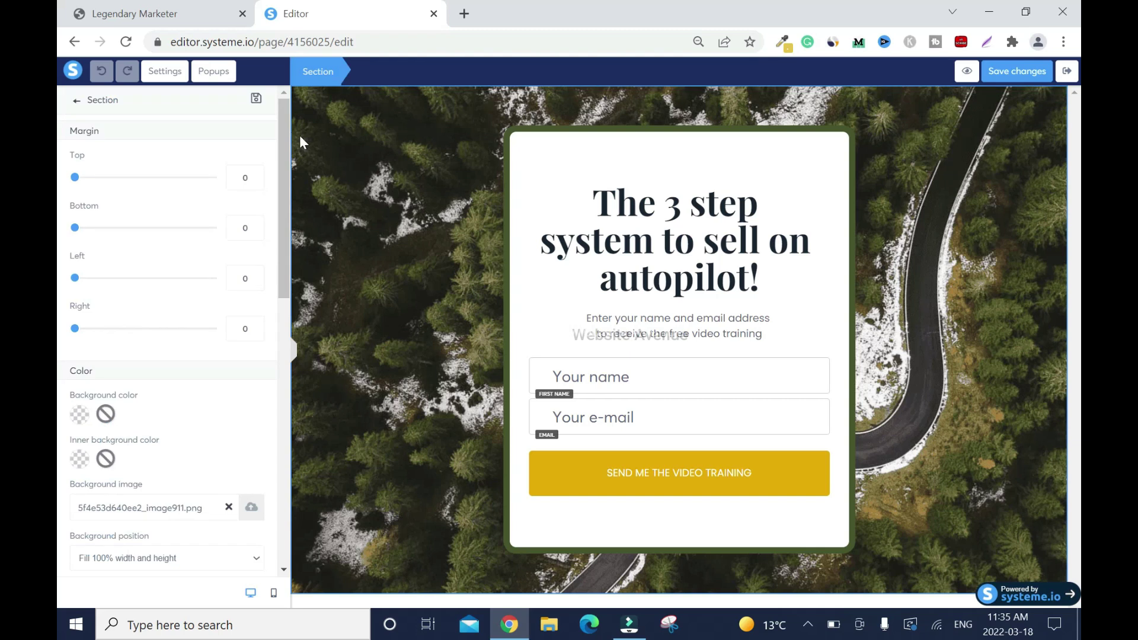
drag(286, 129, 285, 233)
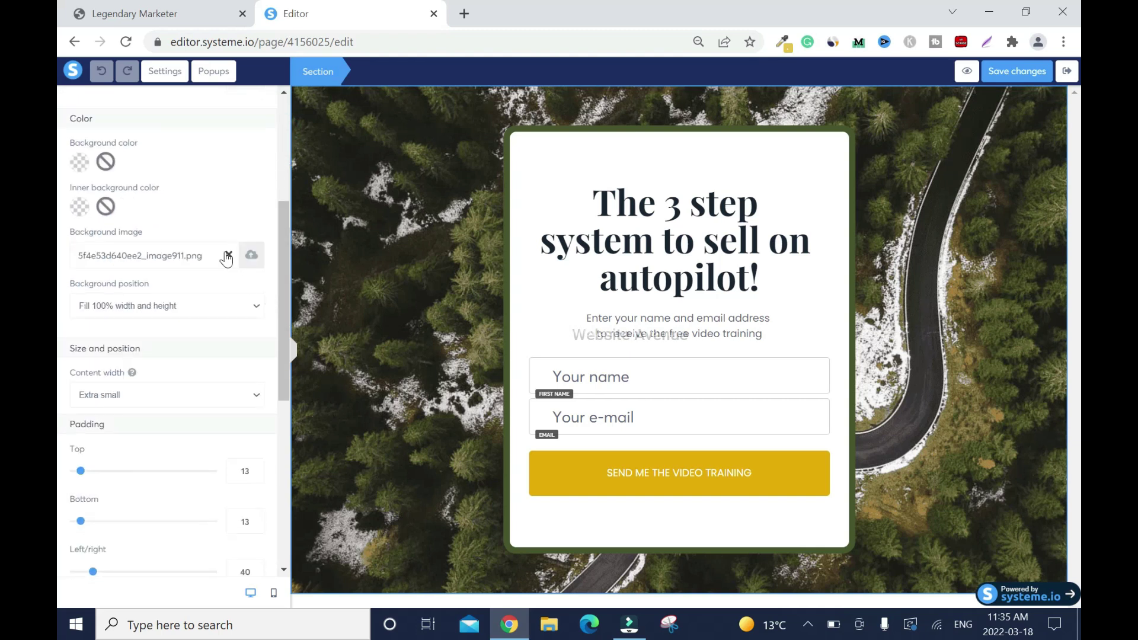
click(227, 255)
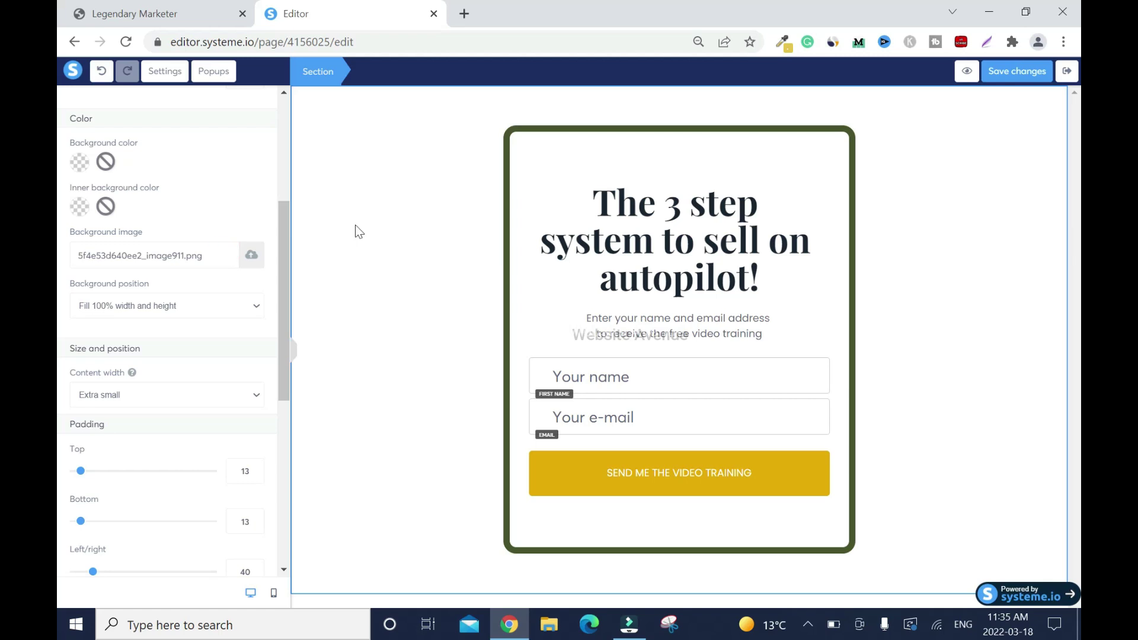
- Set the section's background color to a pale pink, F2E4E4
drag(286, 283, 286, 364)
scroll(64, 323, up, 5)
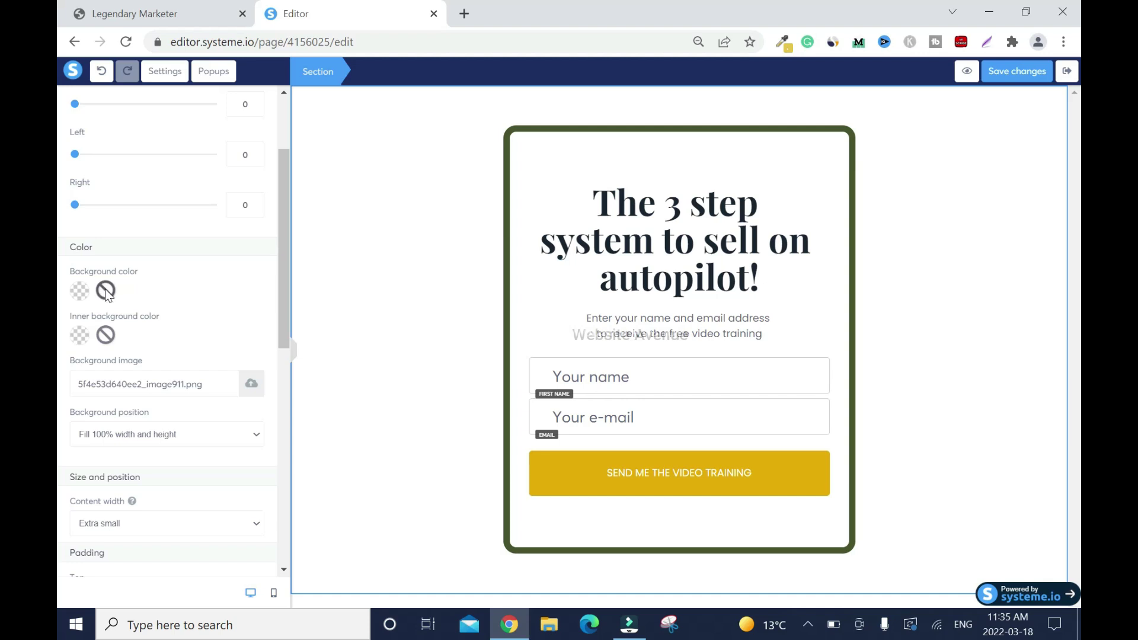
click(80, 293)
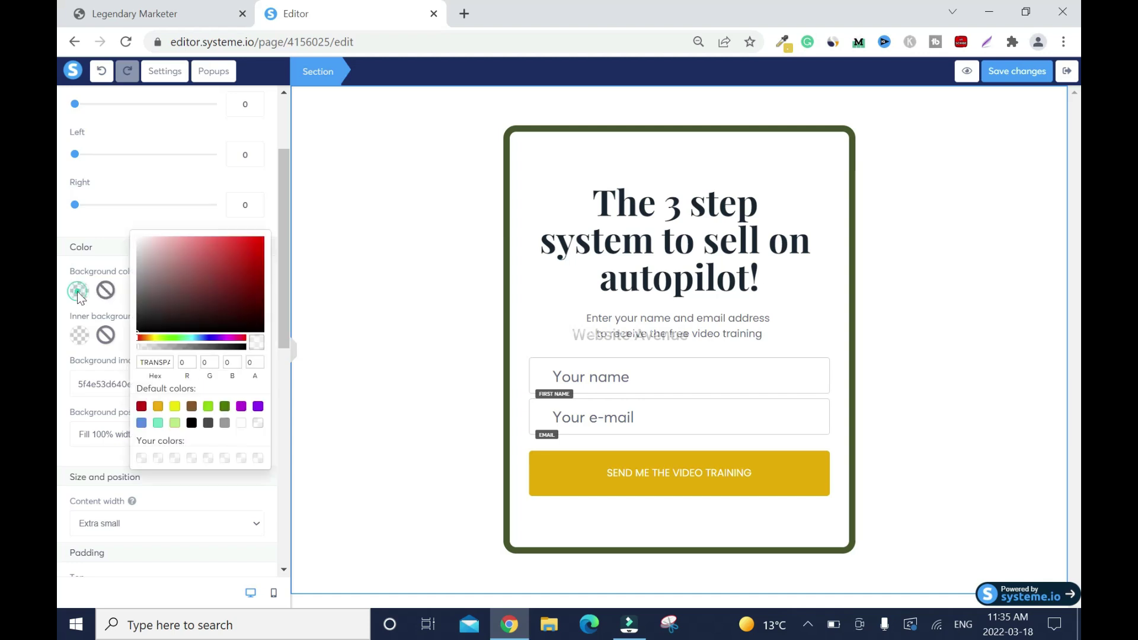
click(178, 248)
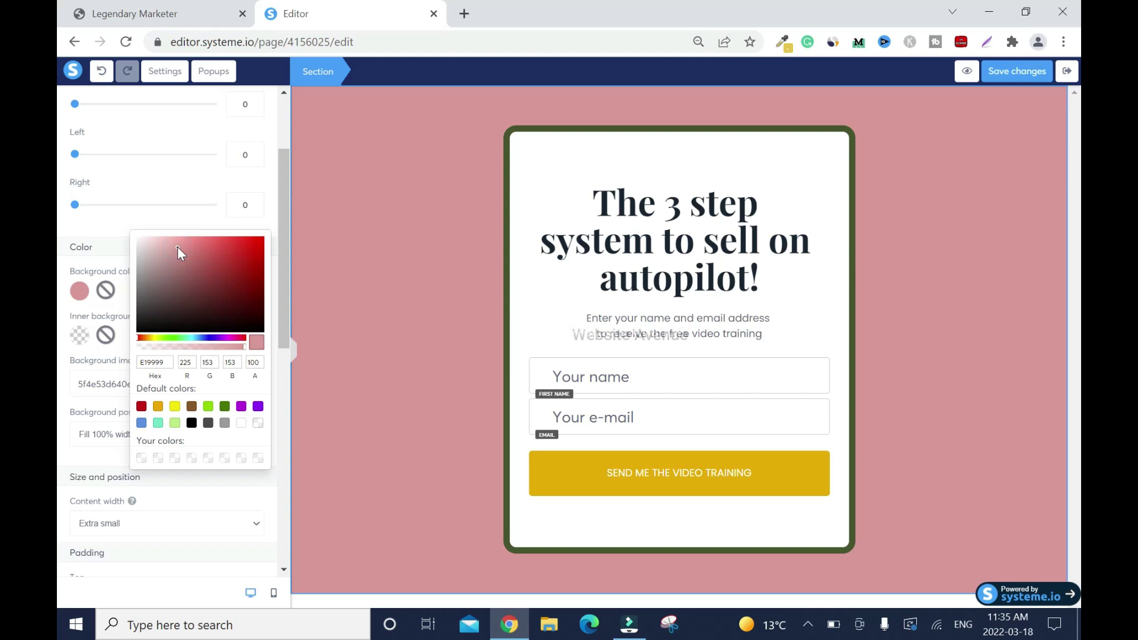
mouse_move(177, 246)
mouse_down()
mouse_move(134, 239)
mouse_move(145, 240)
mouse_up()
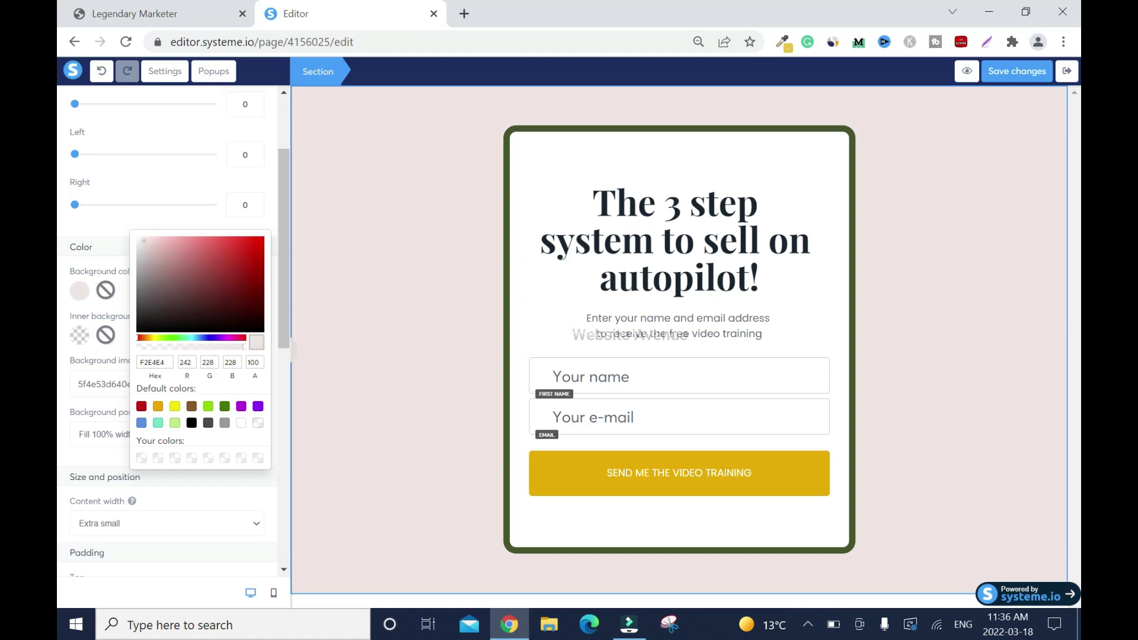
- Set the section's background color to white, FFFFFF, and save the page changes
double_click(152, 362)
text(ffff)
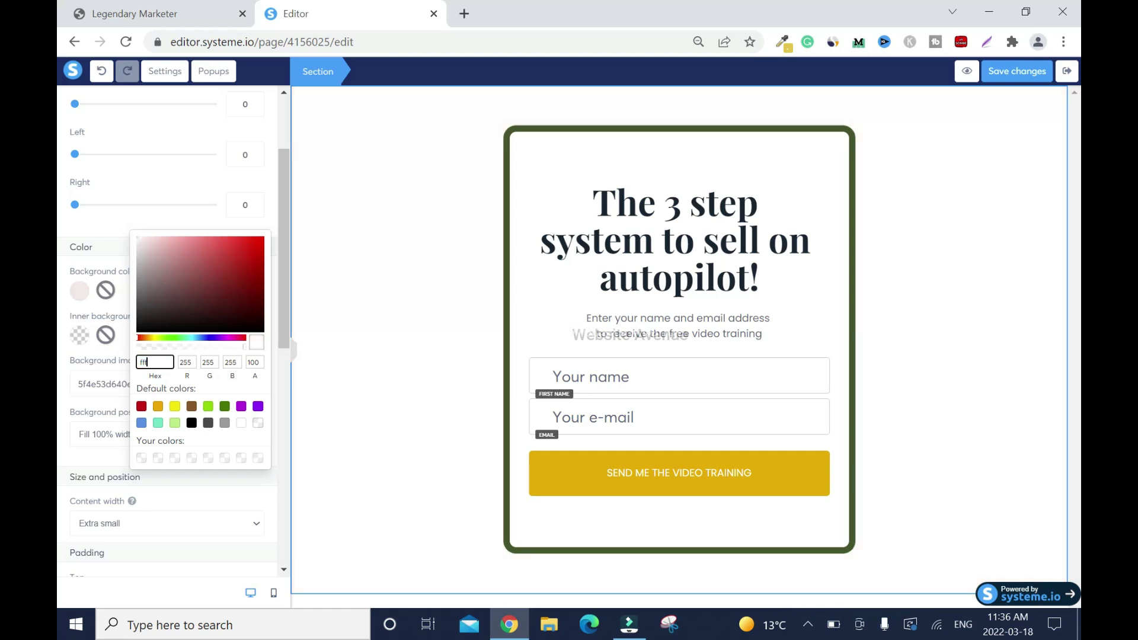
text(ff)
click(366, 145)
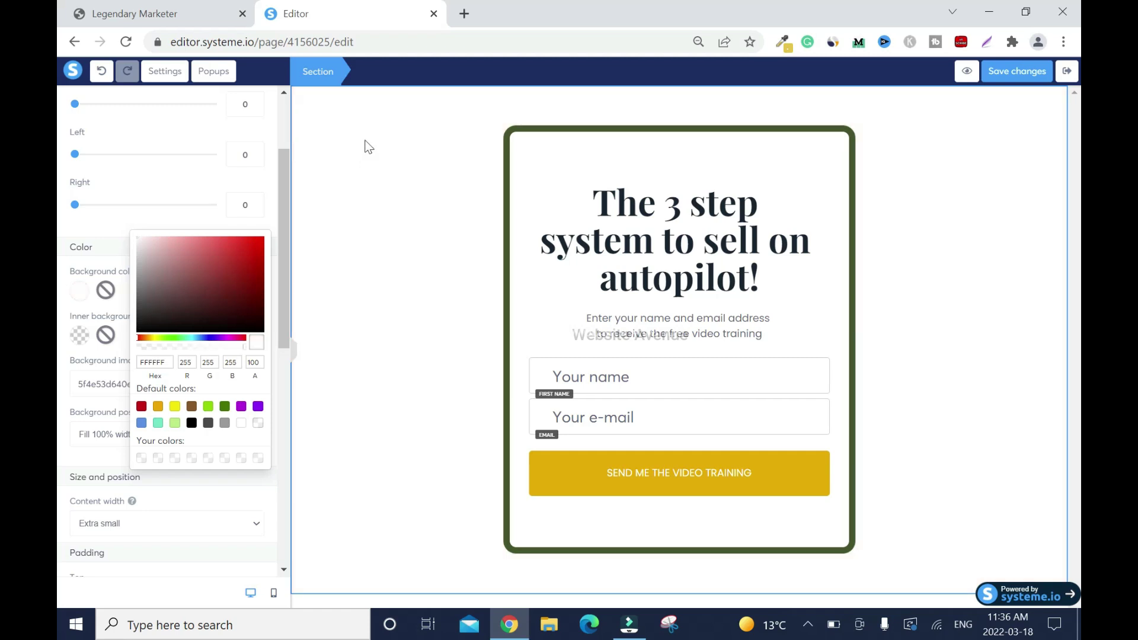
click(1017, 72)
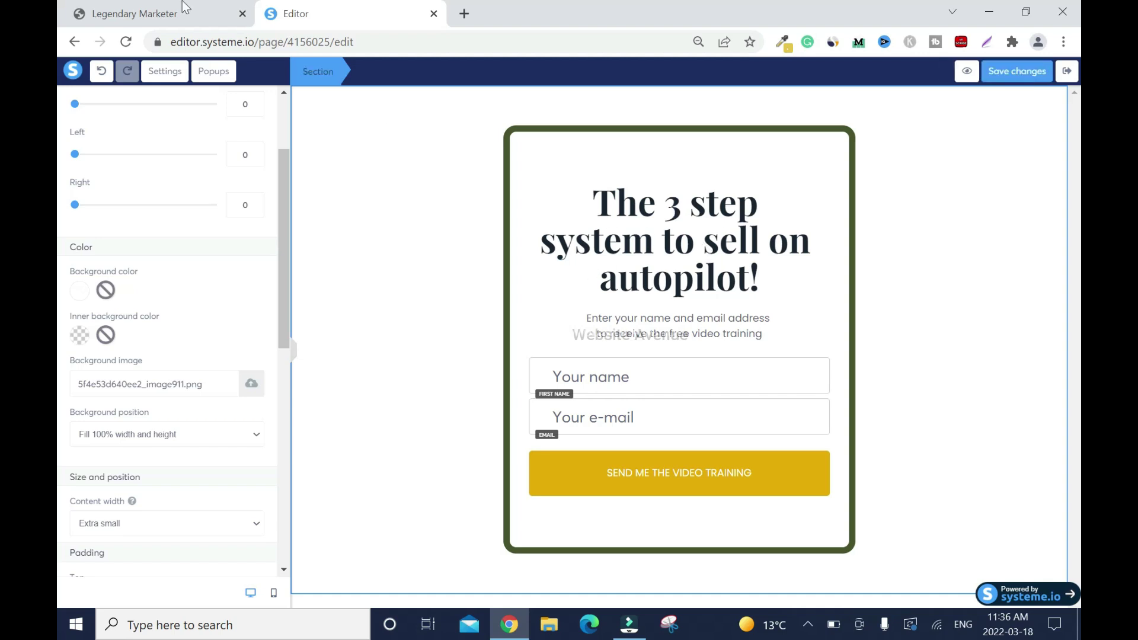
- Replace the headline with "Free Video Reveals How To Start A Profitable Online Business"
triple_click(705, 248)
text(Free Vi)
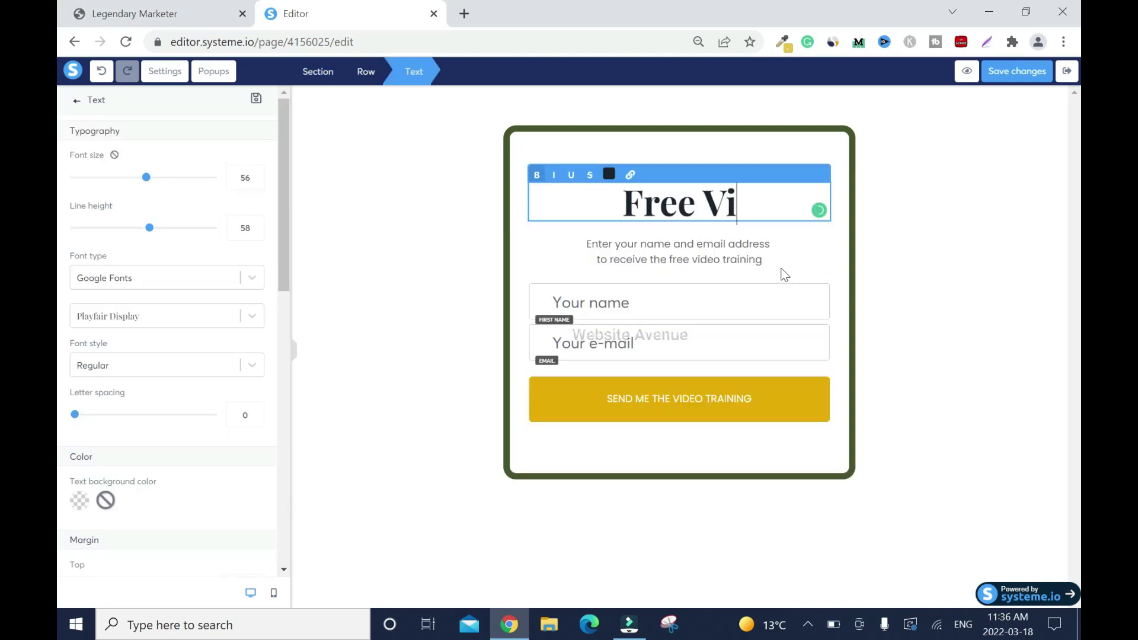
text(deo Reveals How )
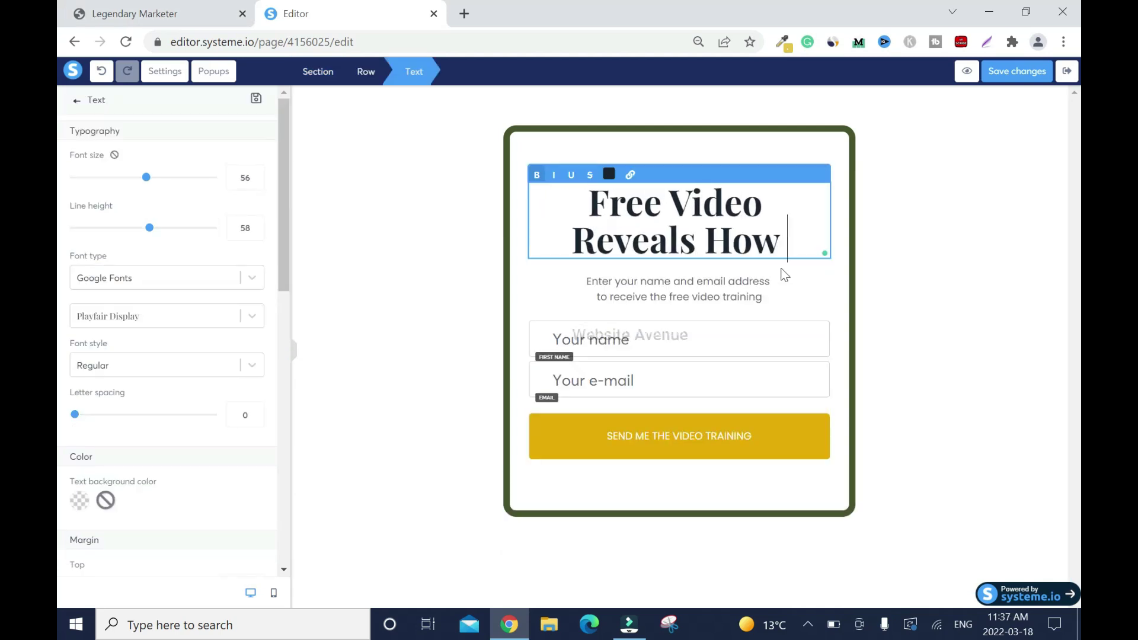
text(to Start a Profitab)
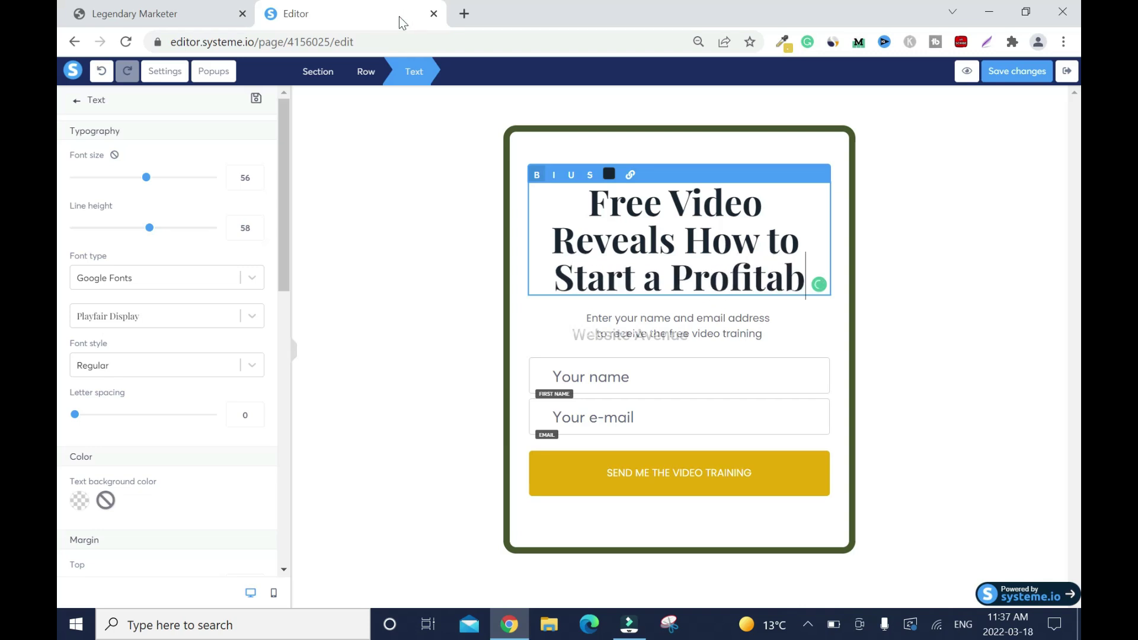
text(le Online BusinessT)
click(643, 278)
key(BackSpace)
text(A)
- Color the word "Profitable" in the headline gold with the copied hex value C39925
drag(654, 277, 817, 278)
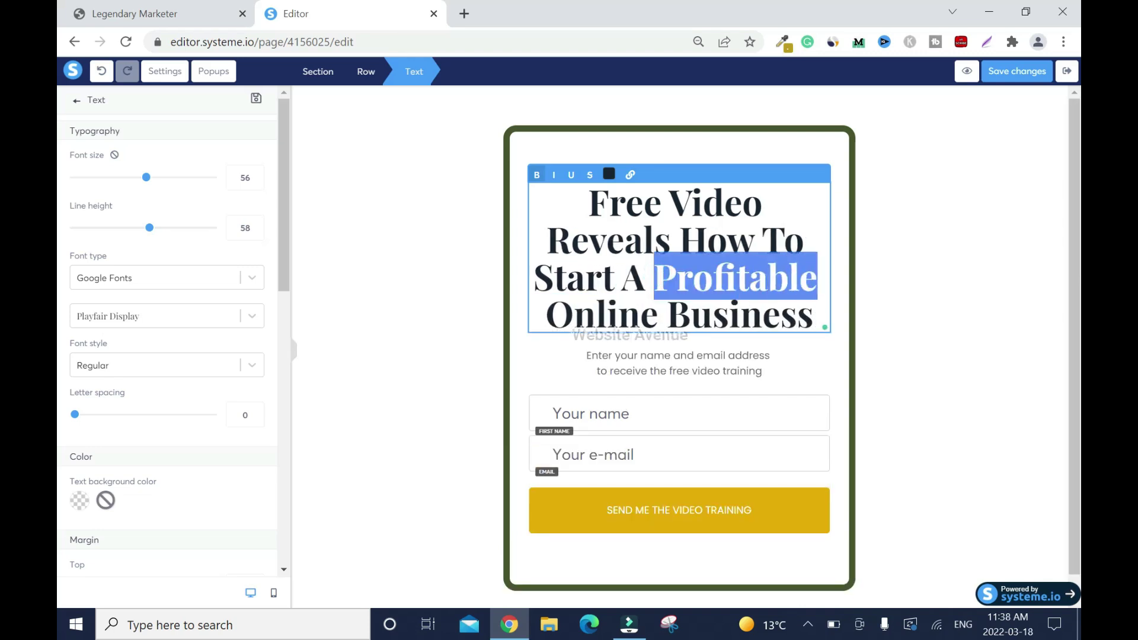
click(608, 173)
click(628, 312)
right_click(628, 312)
click(622, 434)
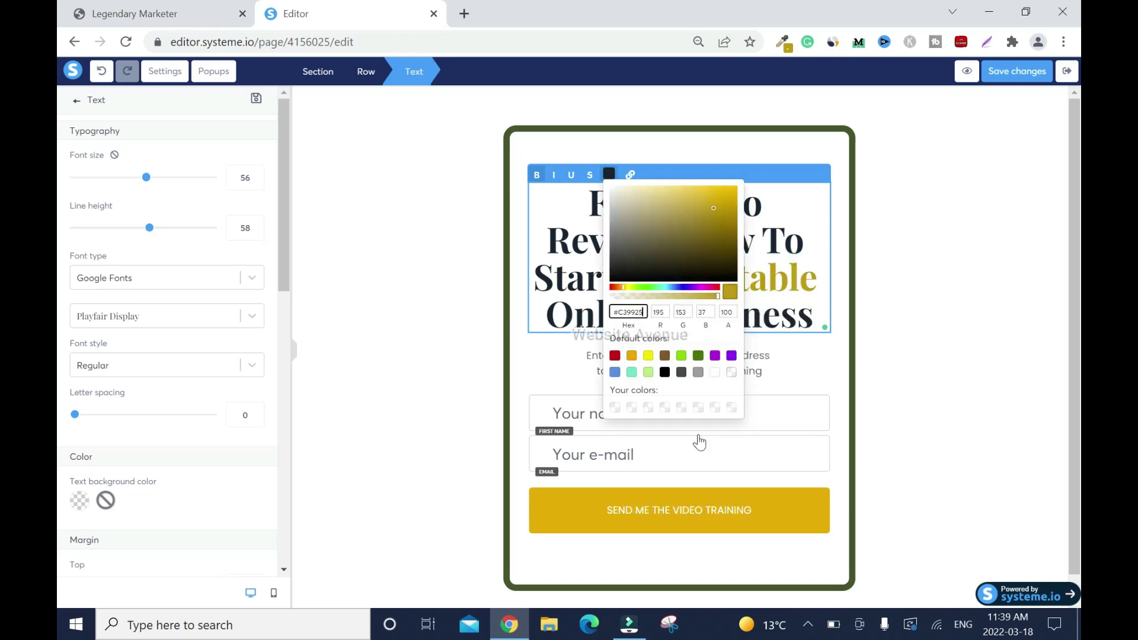
click(1027, 154)
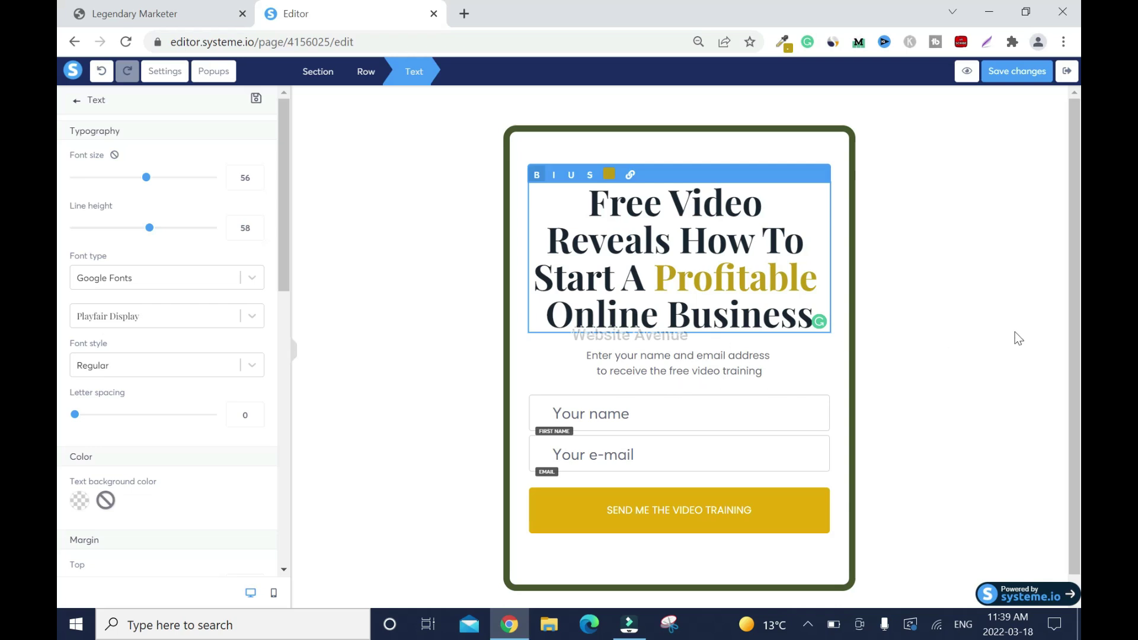
click(980, 394)
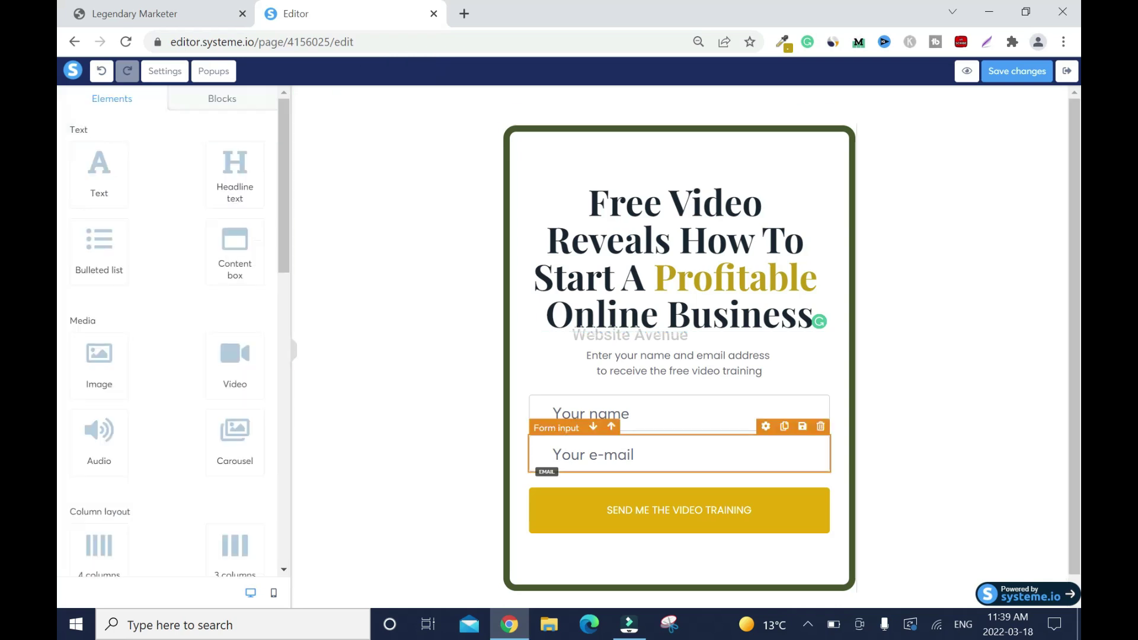
- Change the name input's placeholder to "First Name"
click(699, 411)
click(699, 411)
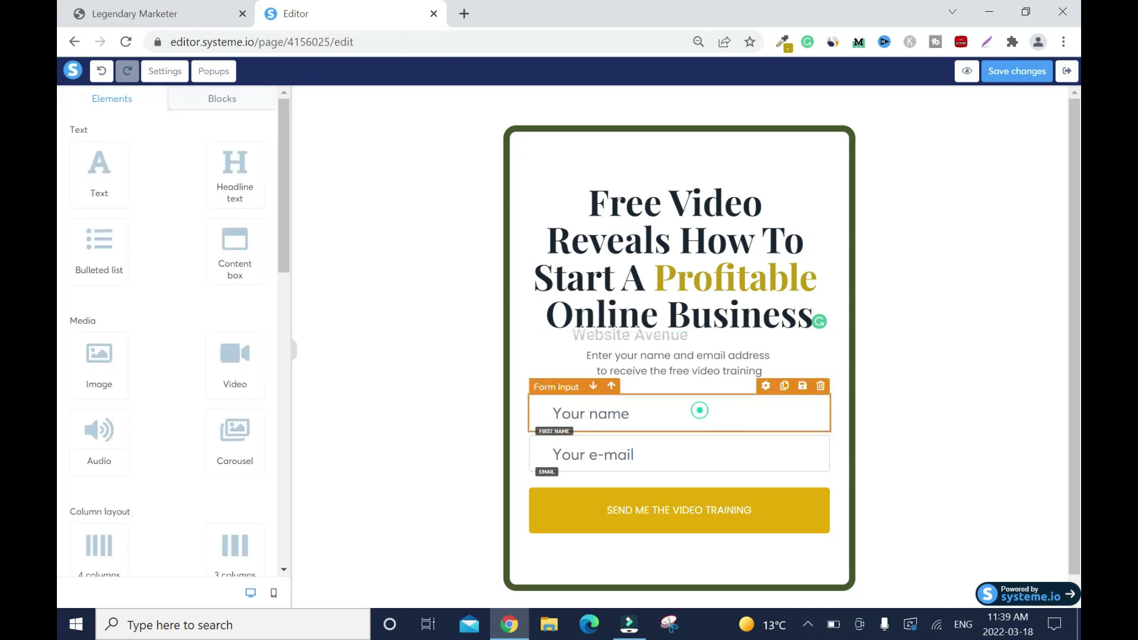
click(765, 388)
drag(133, 202, 83, 202)
text(First)
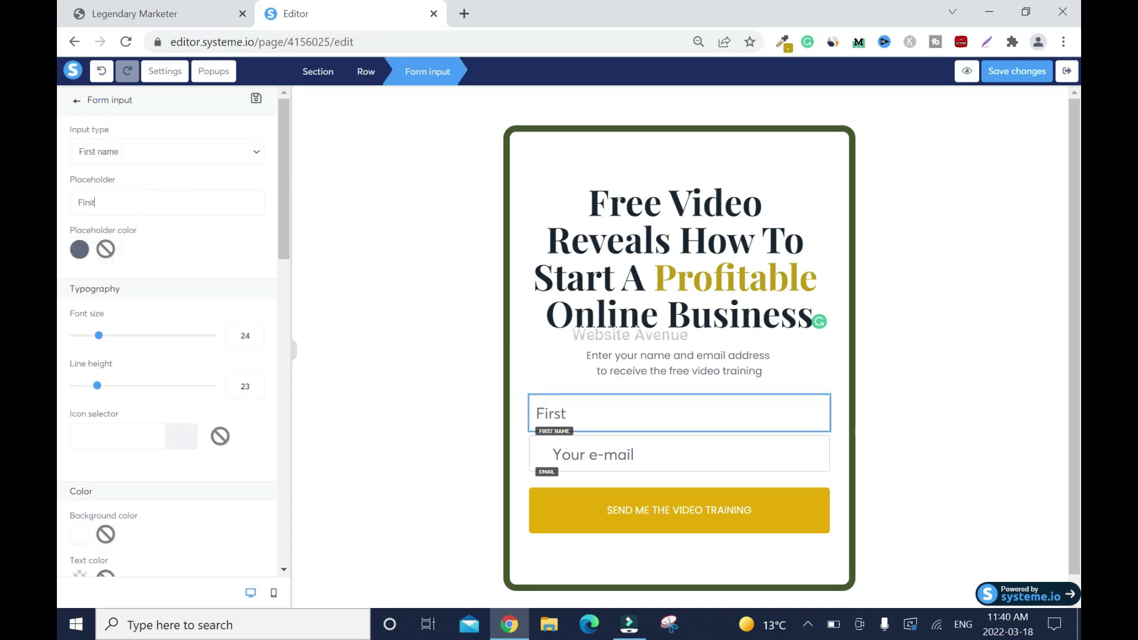
text( Name)
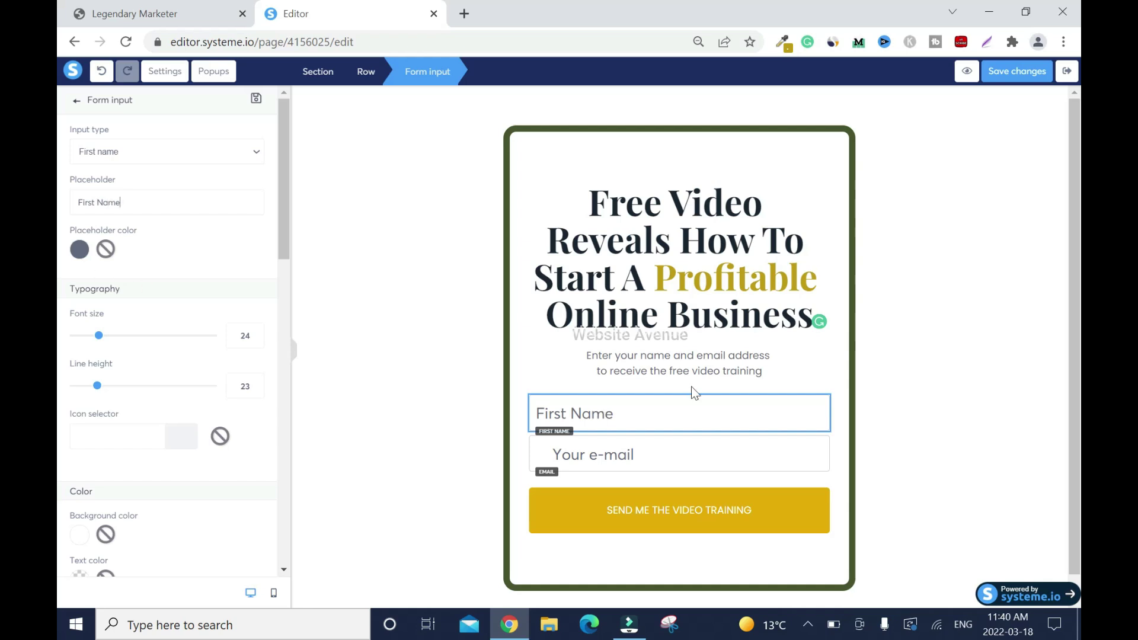
- Change the email input's placeholder to "Enter Best E-Mail Address"
click(737, 451)
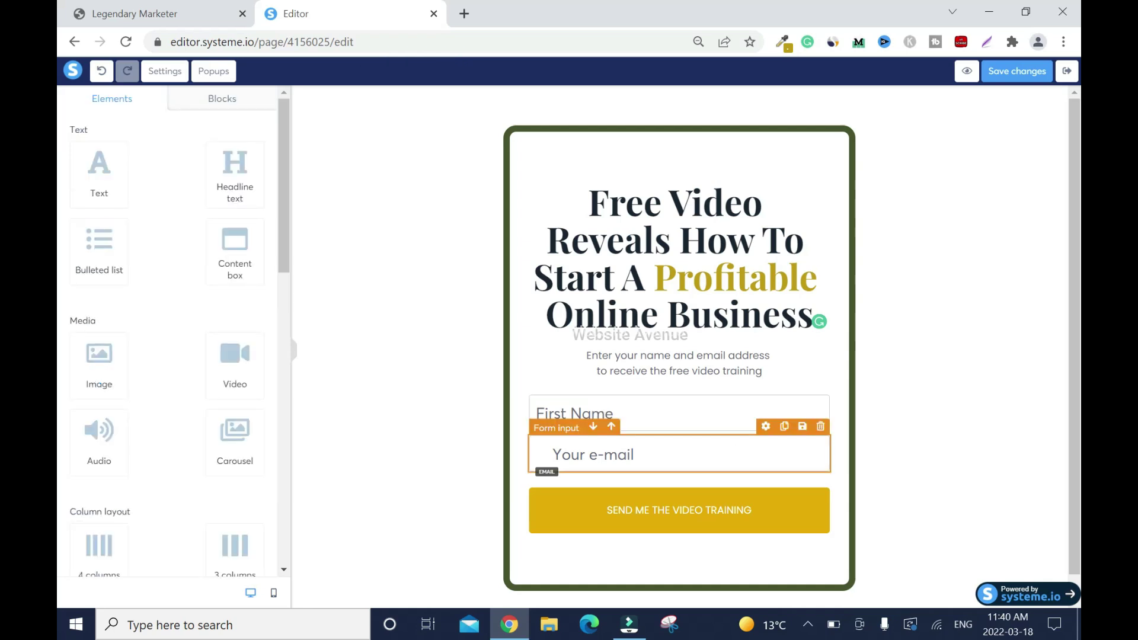
click(765, 432)
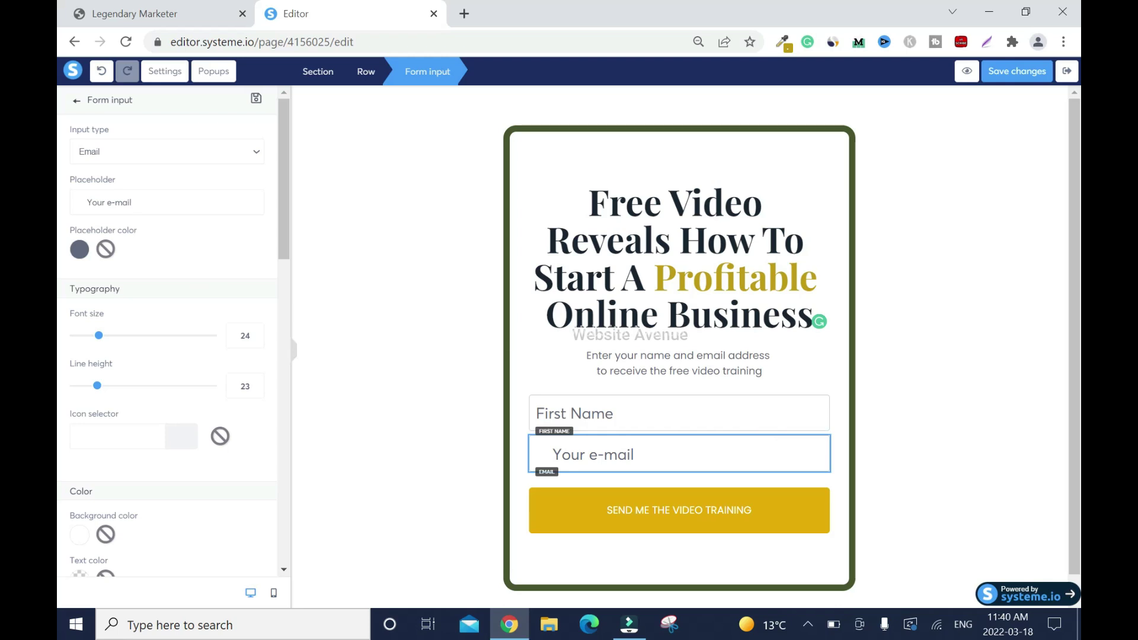
double_click(95, 202)
text(Enter Best)
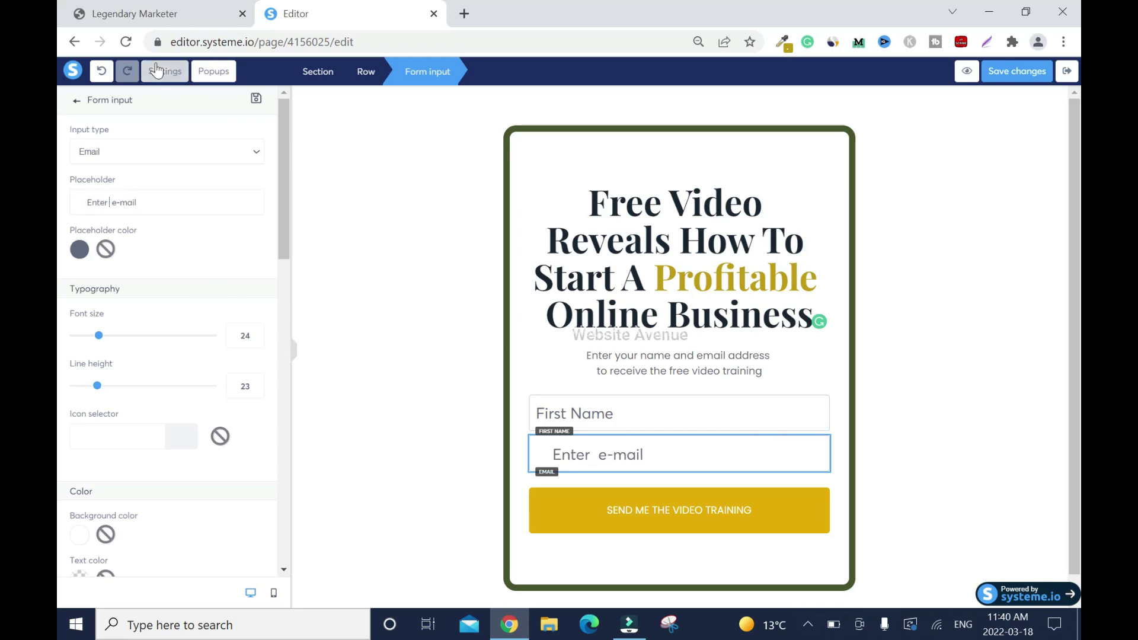
key(Right)
key(Delete)
text(E)
key(Right)
key(Right)
key(Delete)
text(Mail Address)
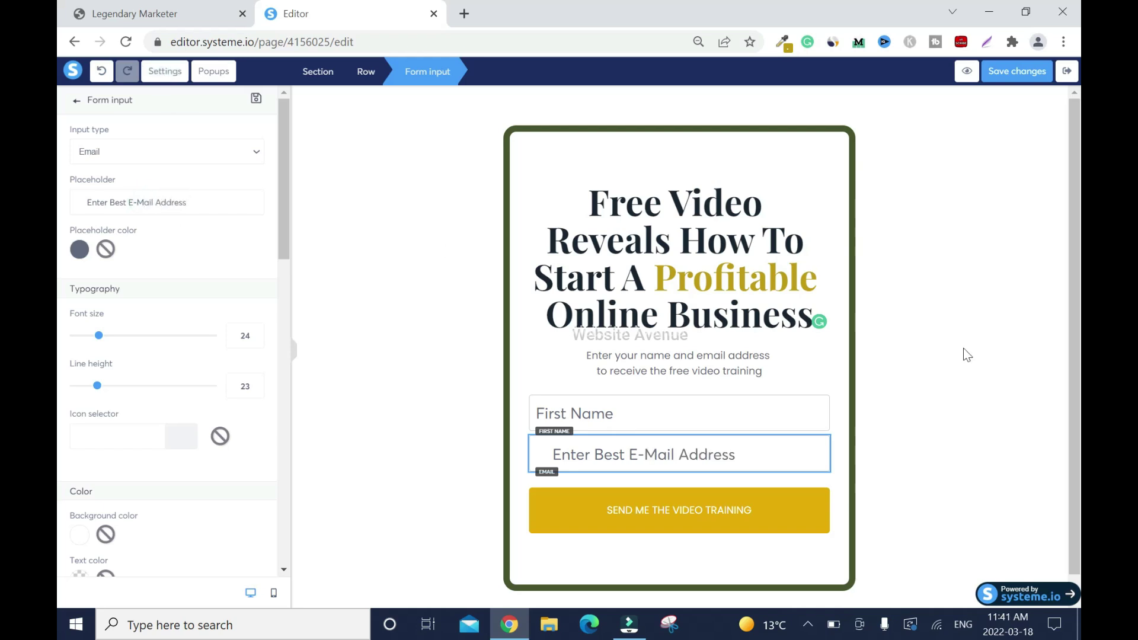
click(1022, 457)
- Change the form button's text to "GET STARTED"
click(679, 510)
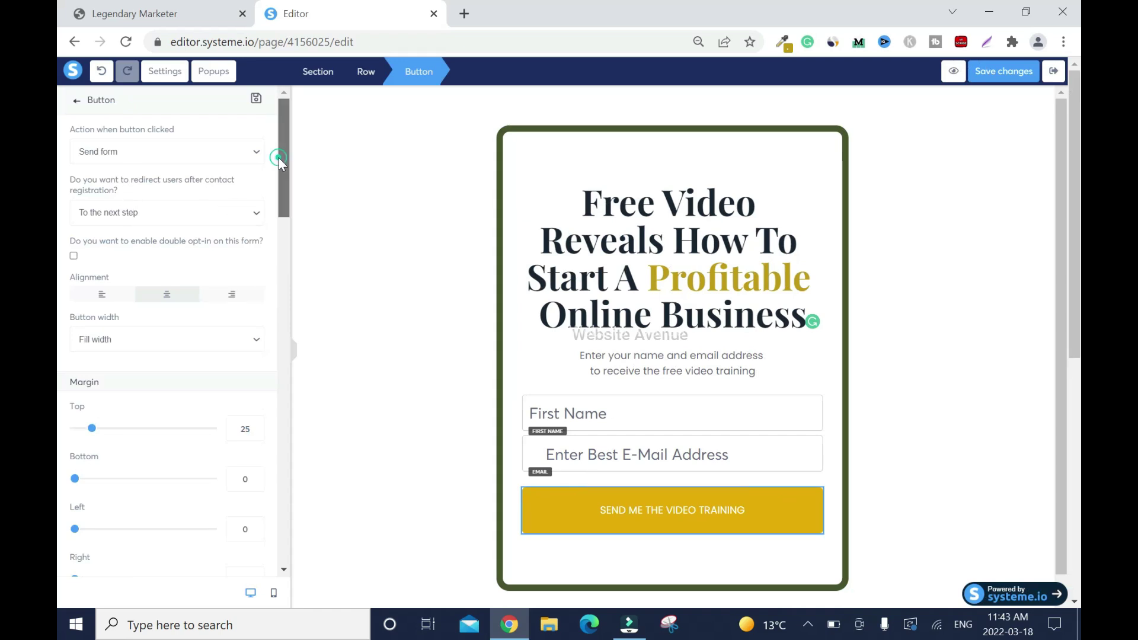
scroll(279, 158, down, 4)
scroll(237, 237, down, 3)
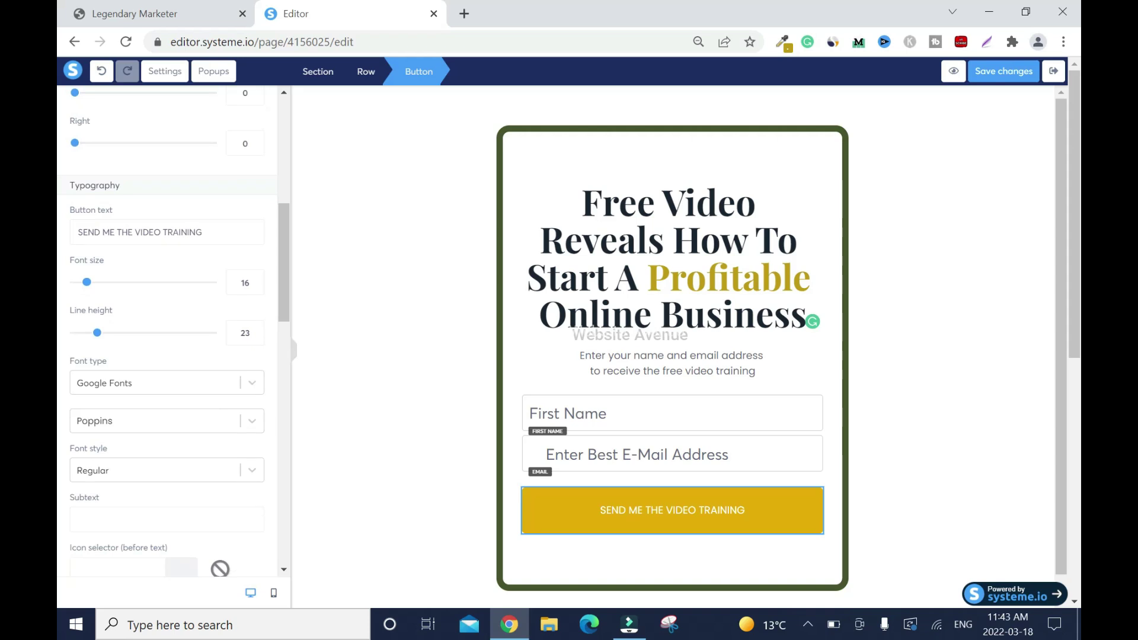
key(ctrl+a)
key(BackSpace)
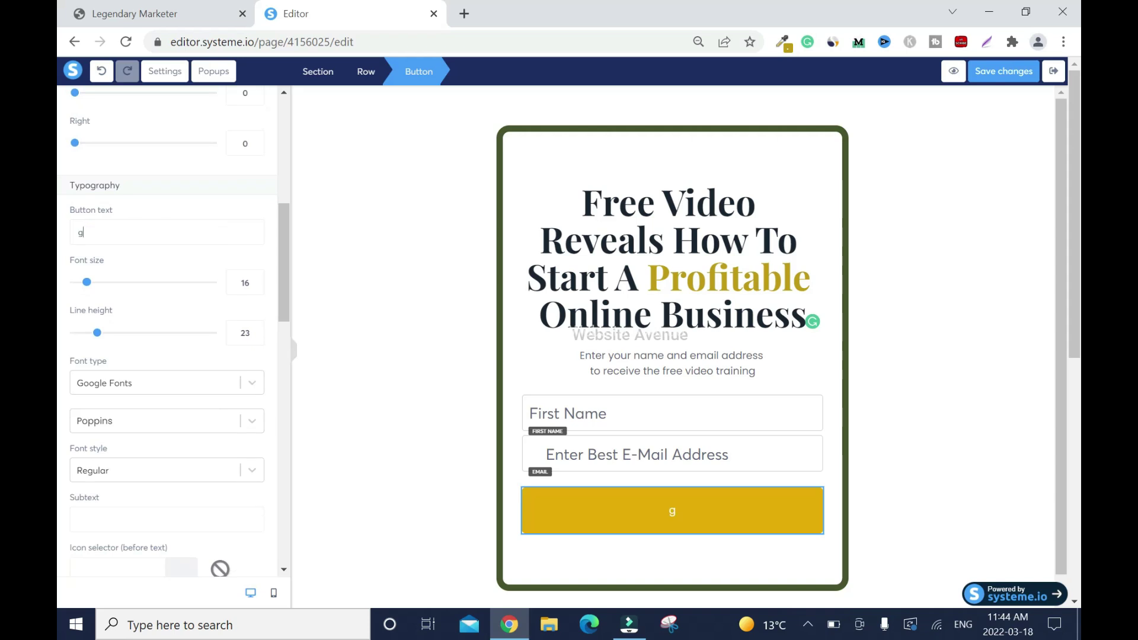
text(GET sTARTED)
key(Left)
key(Left)
key(Left)
key(Left)
key(Left)
key(Left)
key(BackSpace)
text(S)
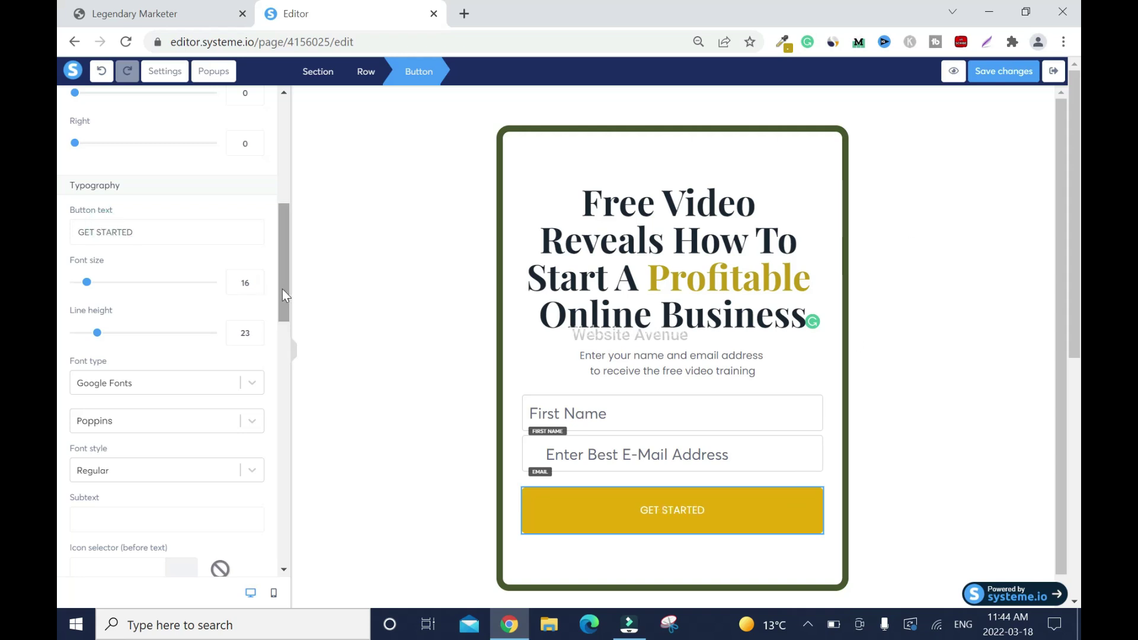
- Set the form button's background color to the copied gold, C39925, and save the page changes
drag(283, 290, 310, 401)
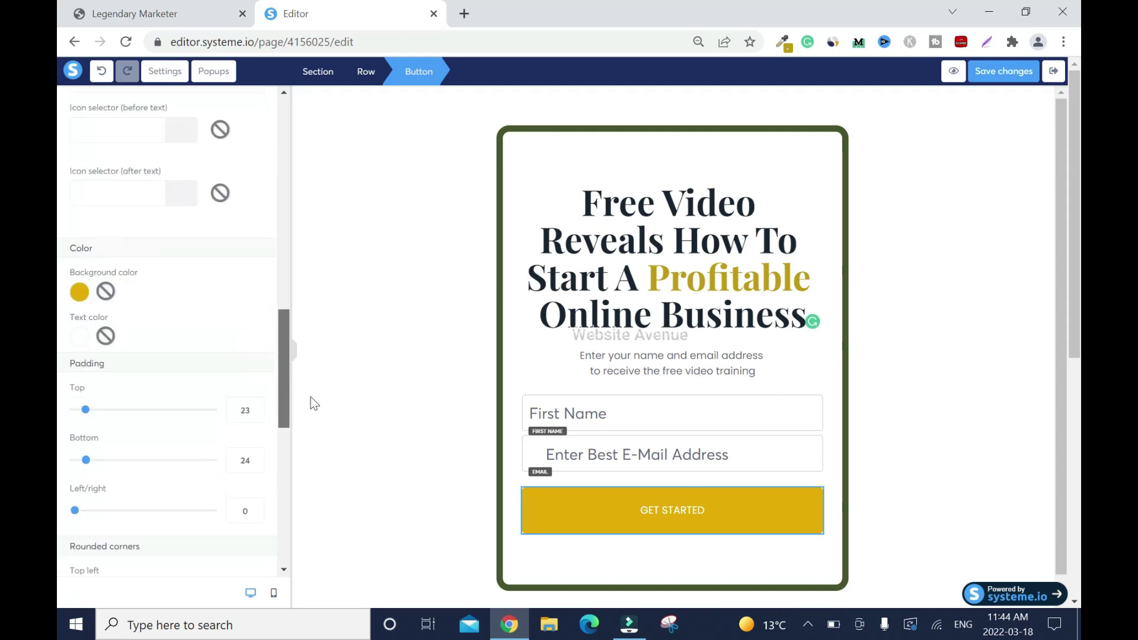
click(79, 291)
double_click(153, 363)
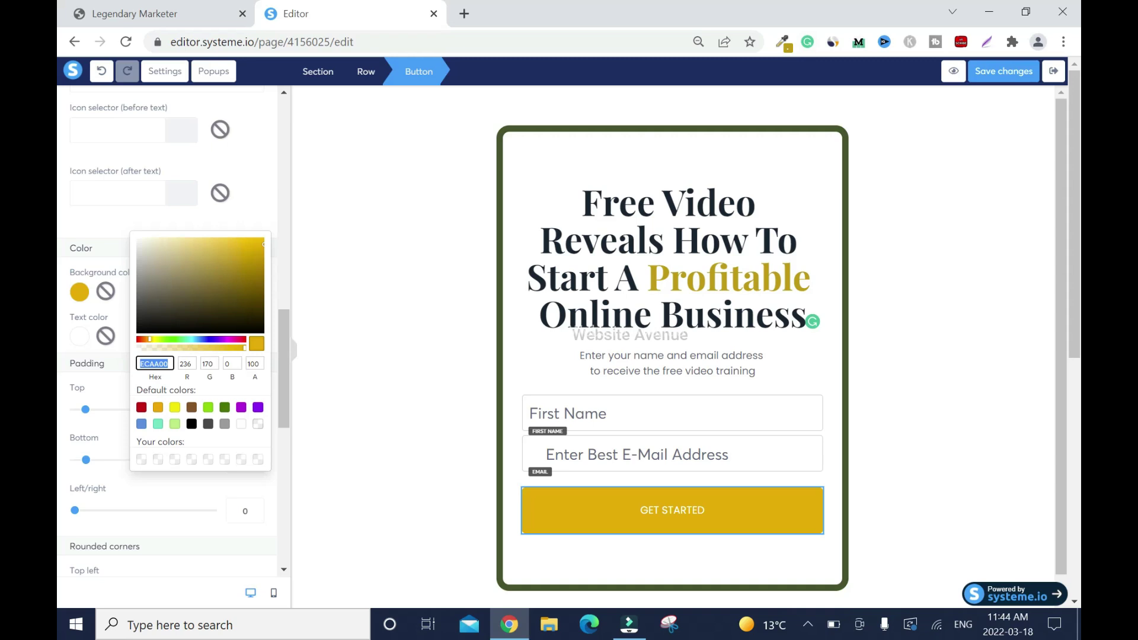
key(BackSpace)
right_click(150, 364)
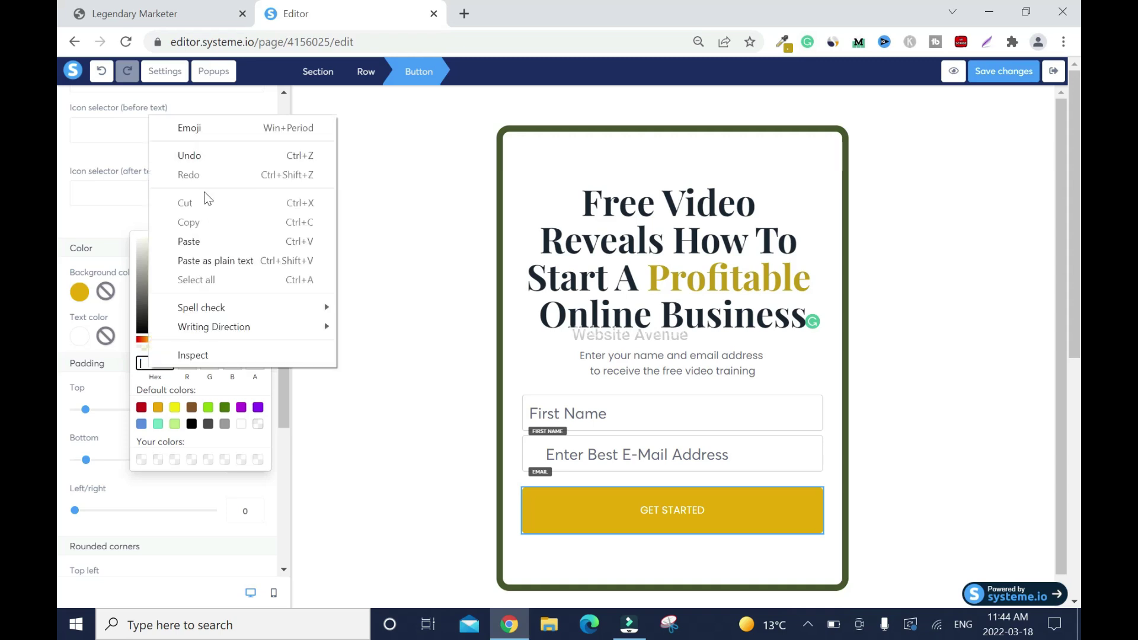
click(200, 242)
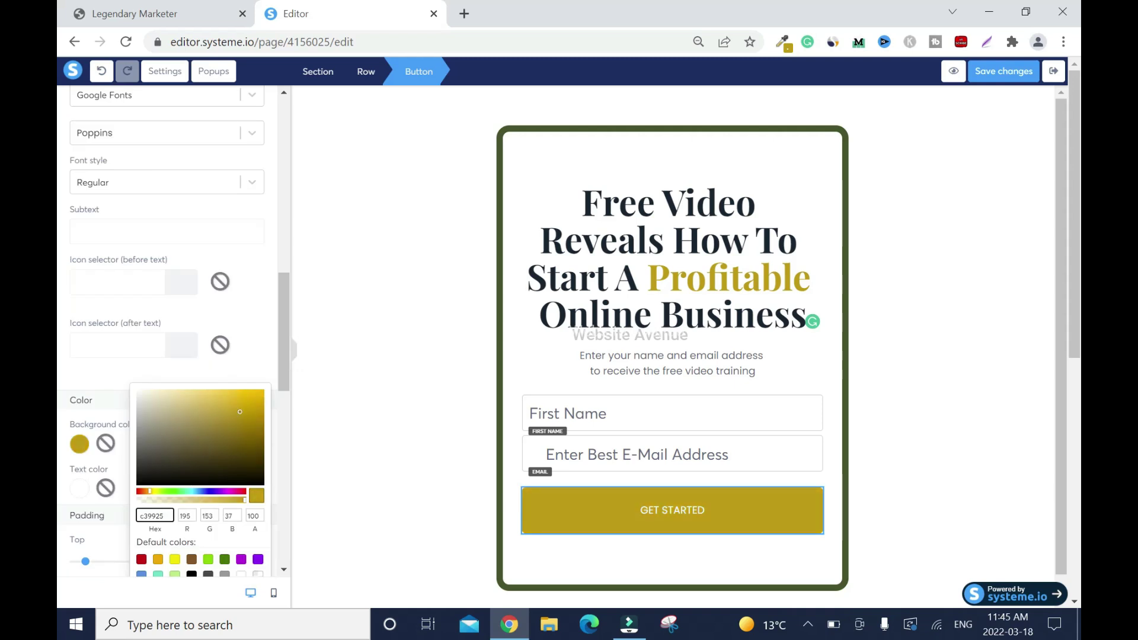
click(958, 432)
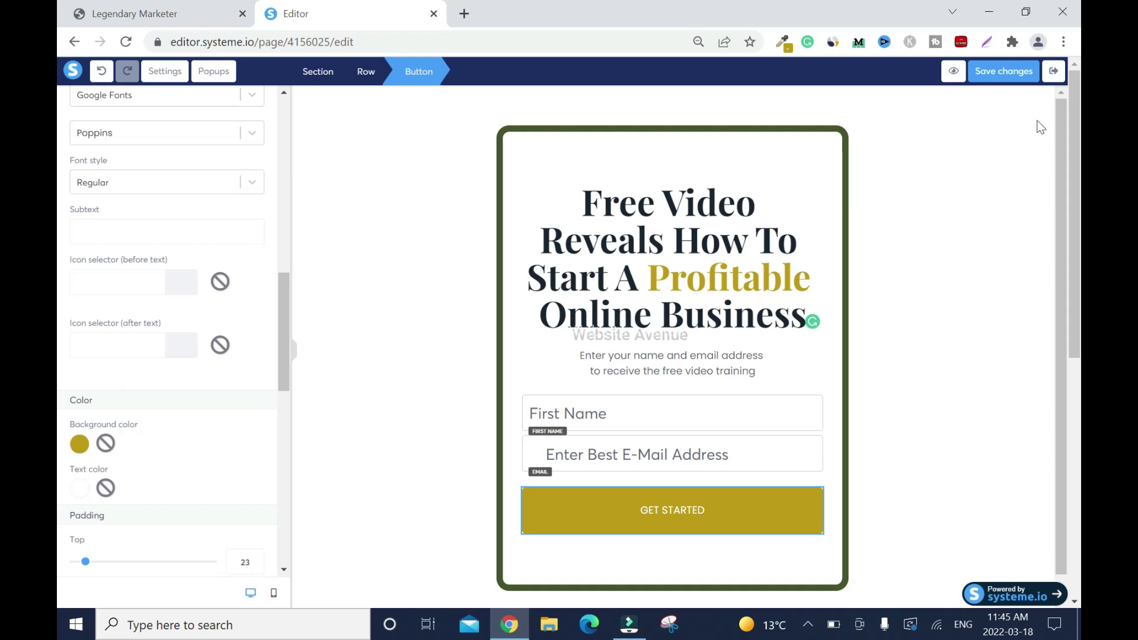
click(995, 73)
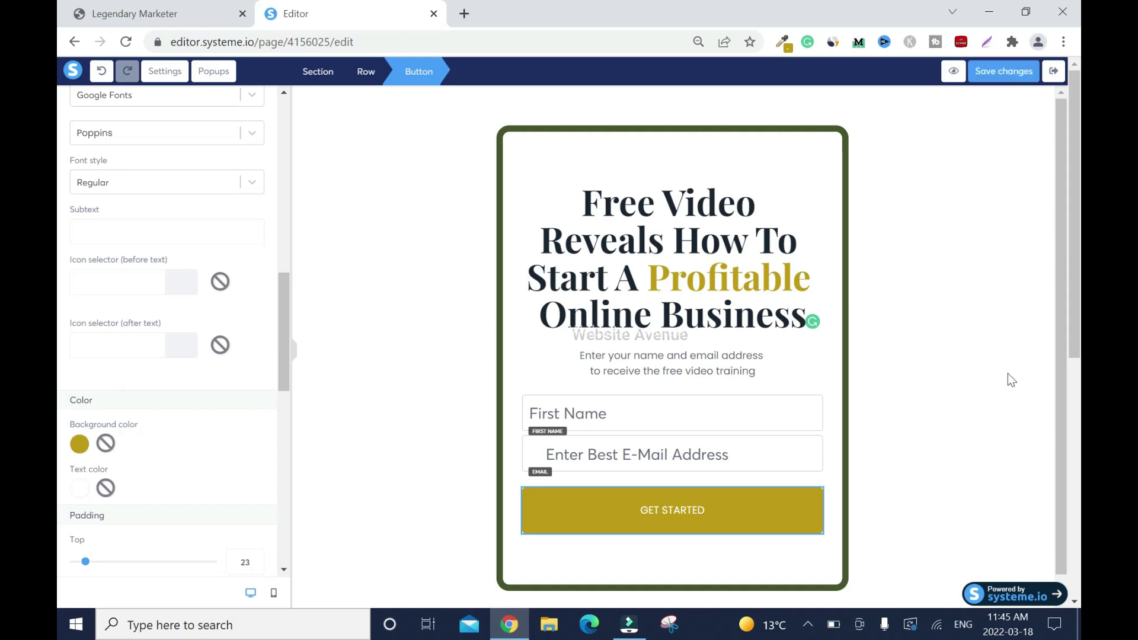
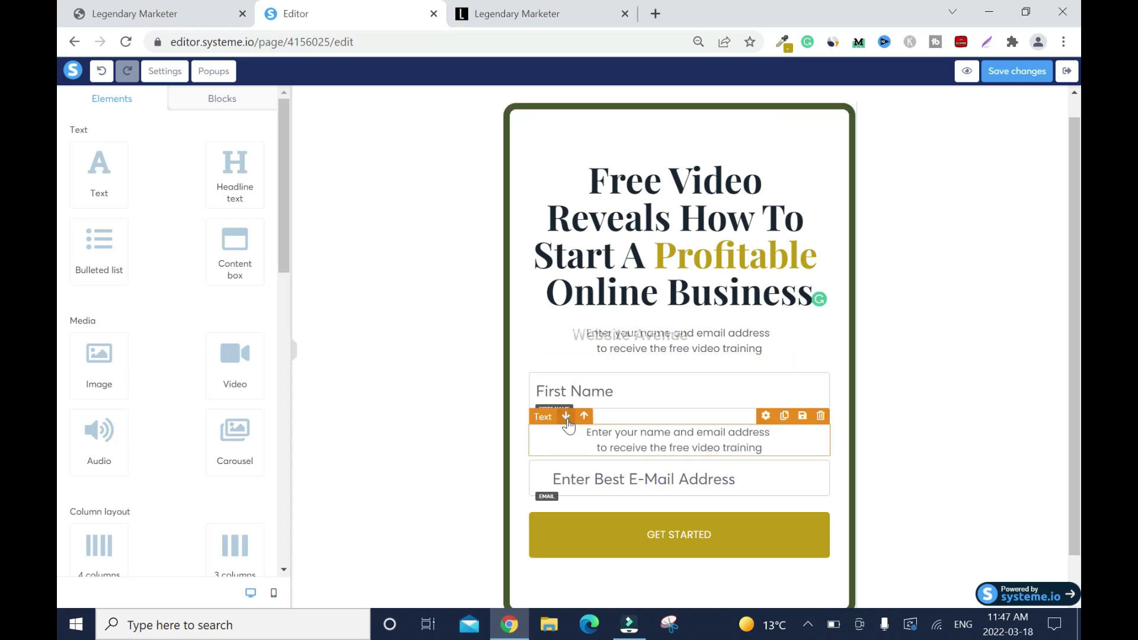
- Move the duplicated "Enter your name and email address" text out of the form to below the bordered box
click(567, 416)
drag(671, 450, 685, 557)
scroll(750, 515, down, 1)
drag(749, 515, 682, 566)
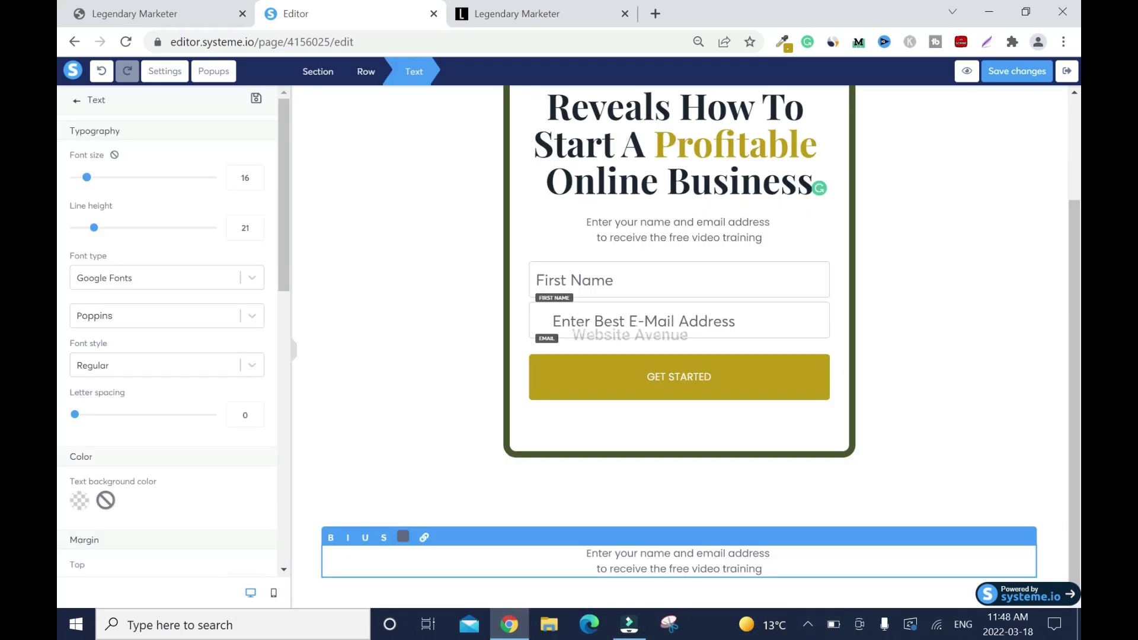
- Replace the text below the box with the footer line "Success Page 2022 | All Rights Reserved"
drag(586, 553, 762, 569)
text(S)
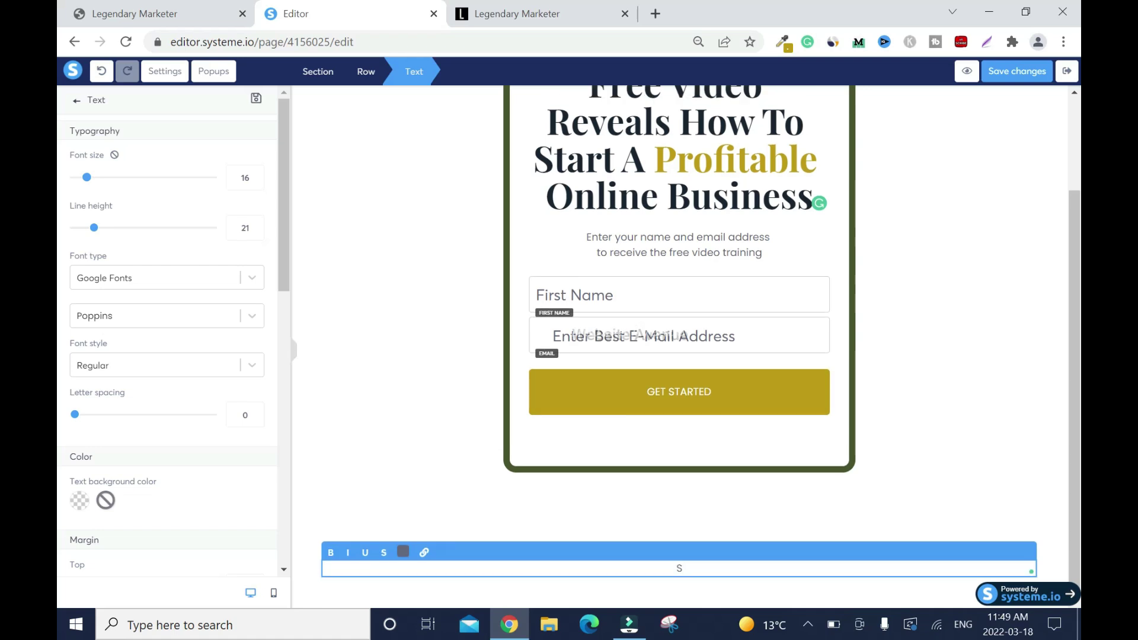
text(uccess Page 2022 | A)
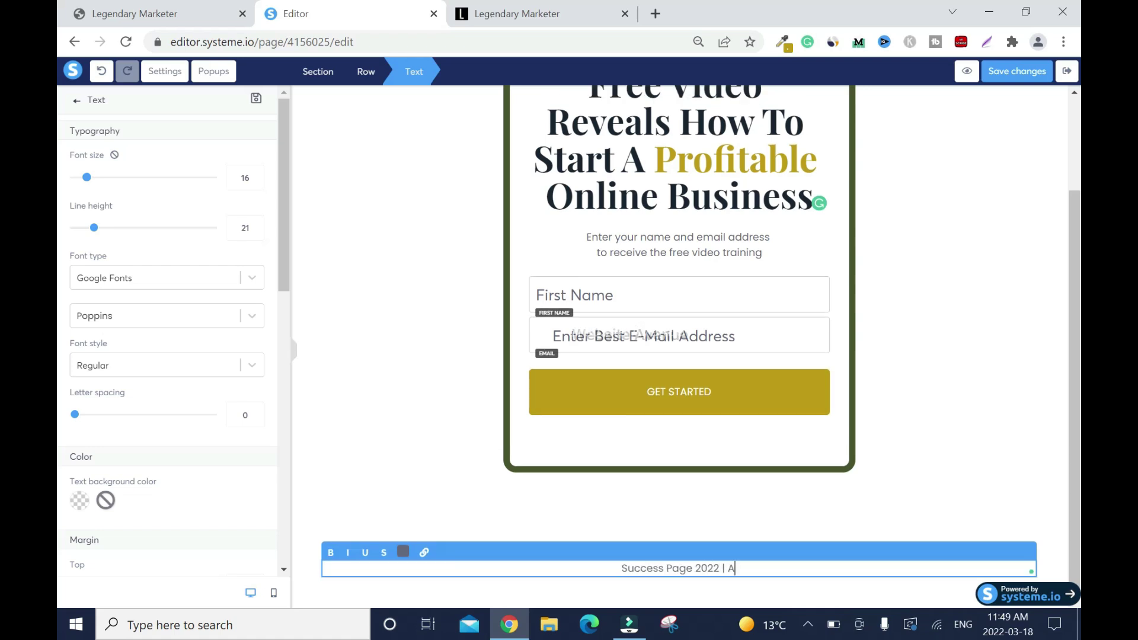
text(ll Rights Reserved)
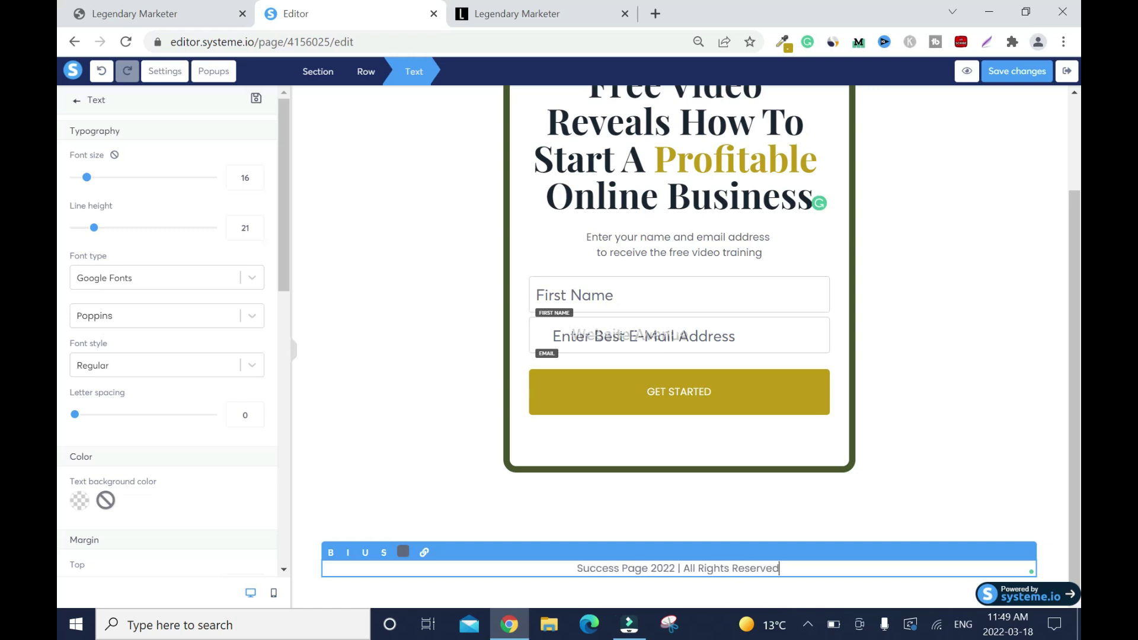
- Copy the "Terms Of Service" link from the legendarymarketer.com footer and paste it on a new line below the copyright text
key(Return)
click(521, 14)
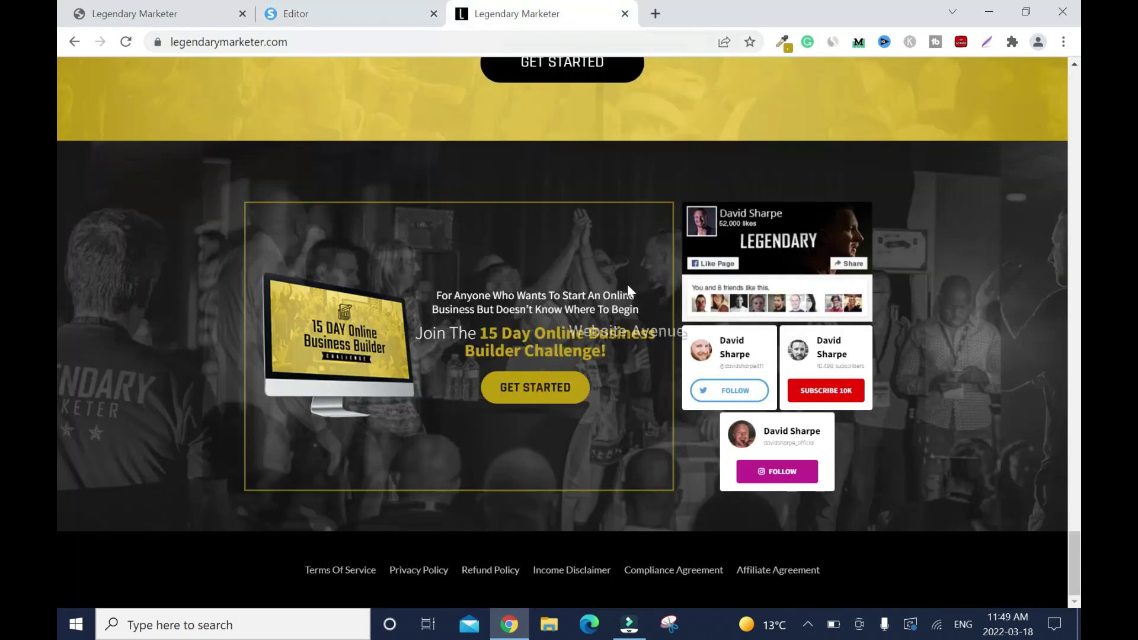
drag(302, 570, 382, 564)
key(ctrl+c)
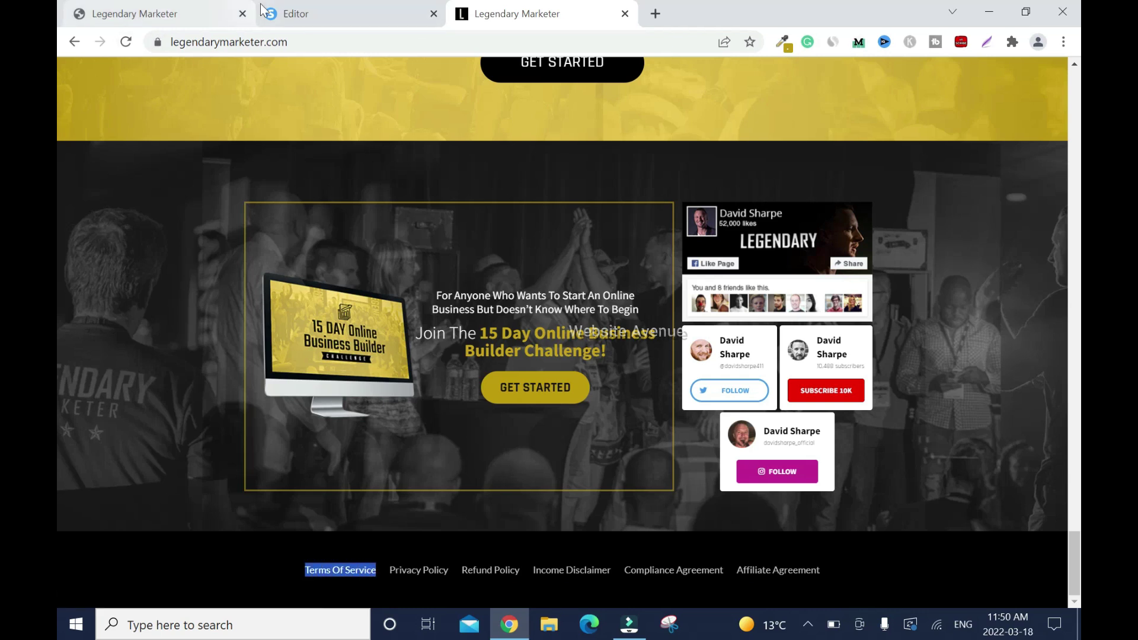
click(296, 13)
key(ctrl+v)
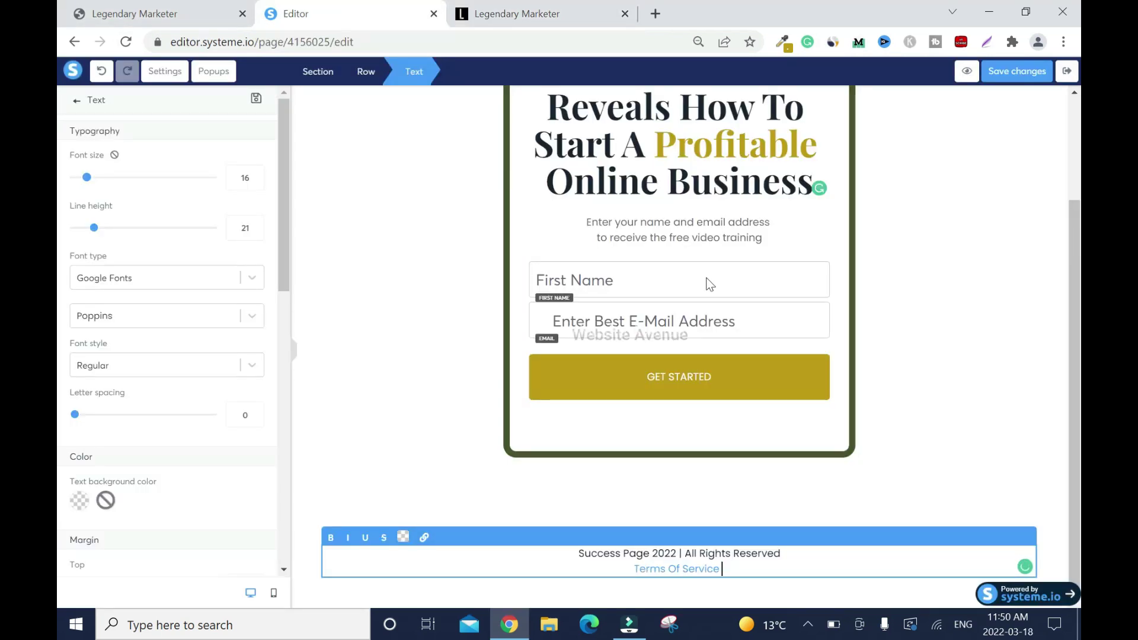
- Copy the "Privacy Policy" link from the legendarymarketer.com footer and paste it after the "Terms Of Service" link in the page footer
click(507, 13)
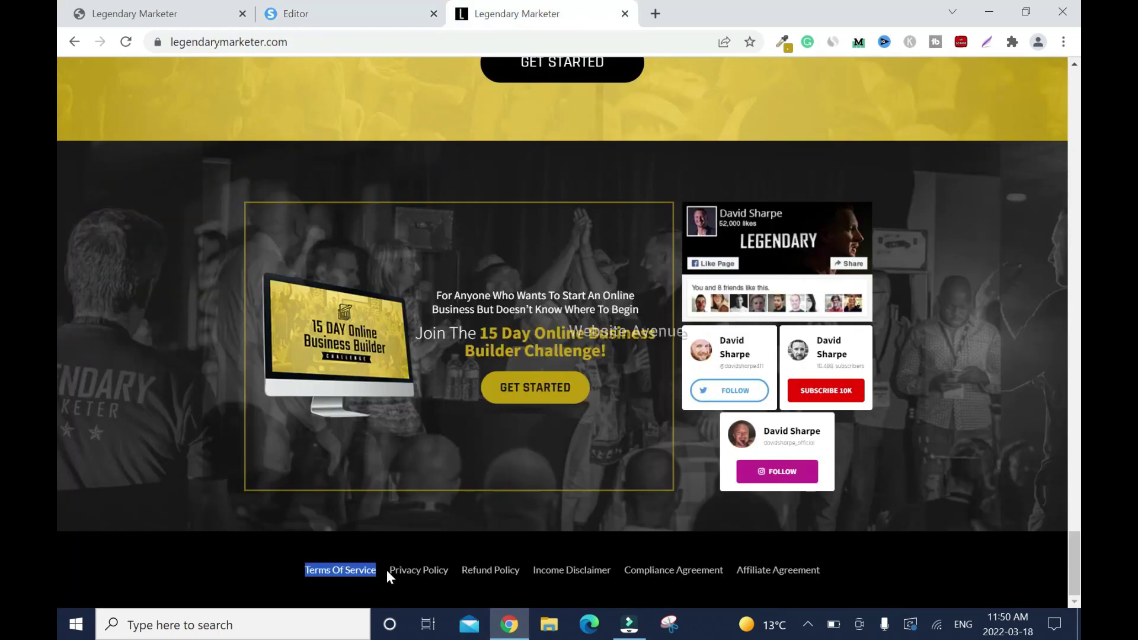
drag(387, 570, 447, 575)
key(ctrl+c)
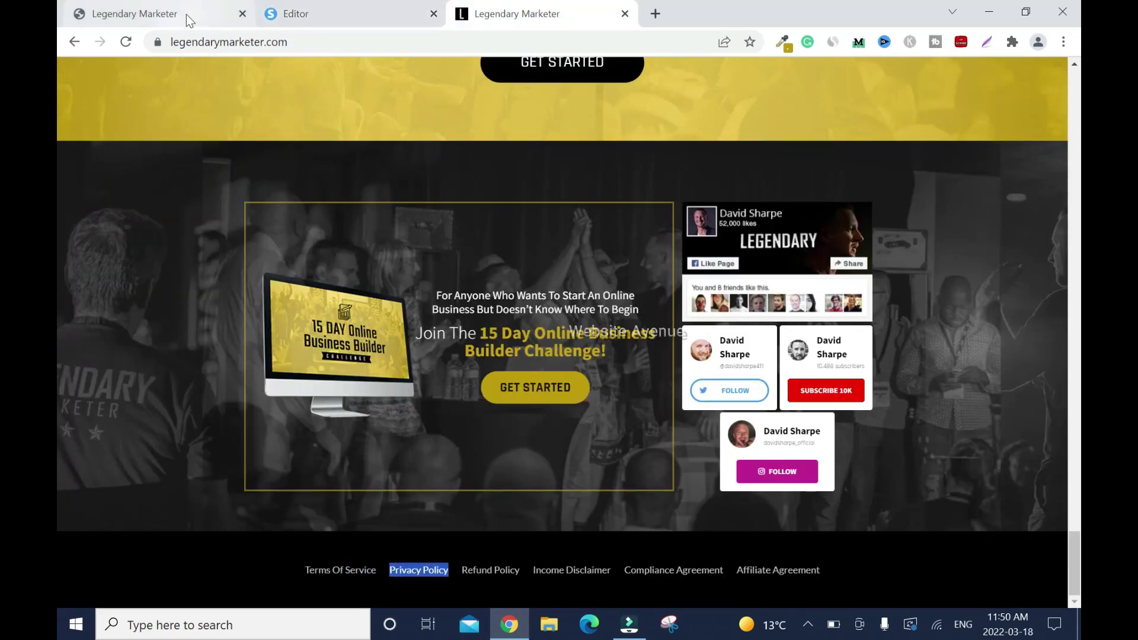
click(325, 10)
key(ctrl+v)
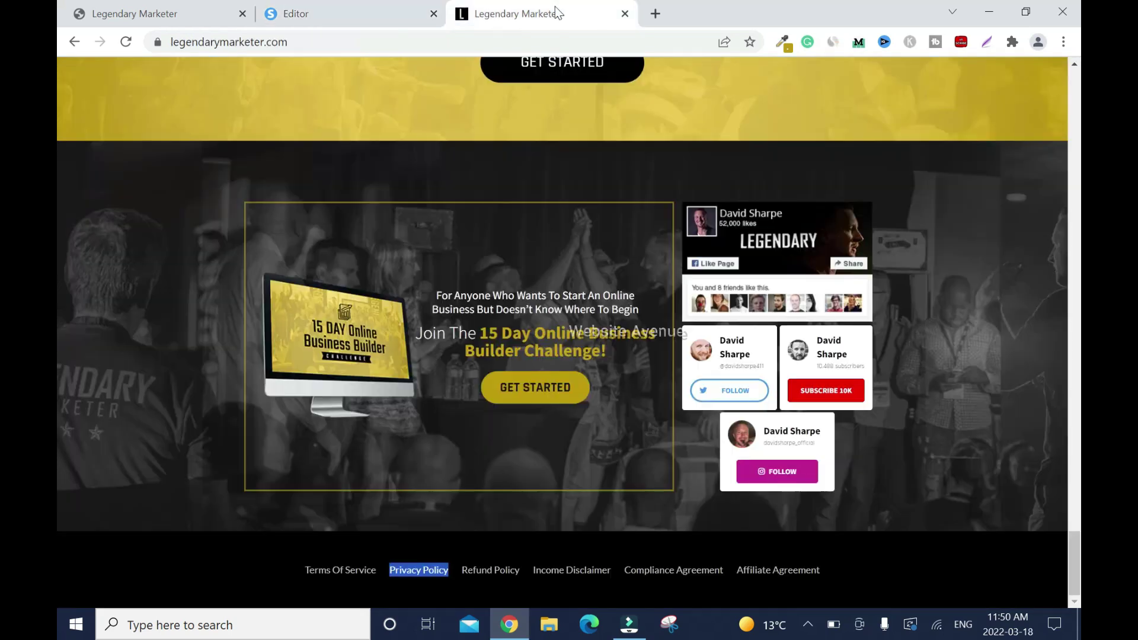
- Copy the "Affiliate Agreement" link from the legendarymarketer.com footer and paste it after the "Privacy Policy" link in the page footer
click(507, 13)
drag(735, 570, 834, 566)
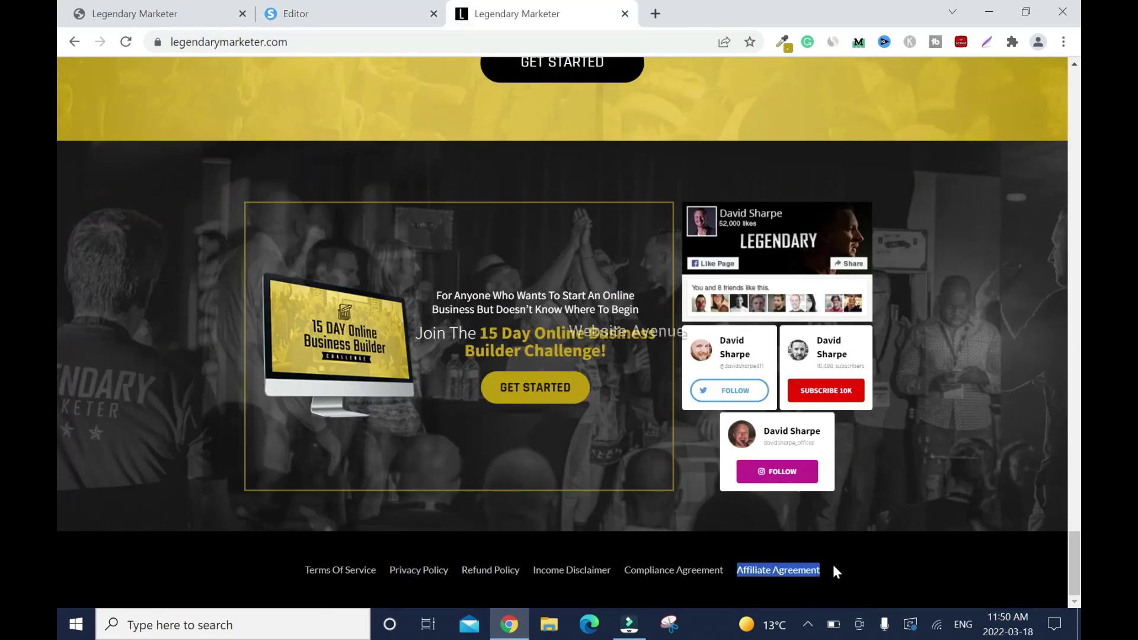
click(309, 18)
key(ctrl+v)
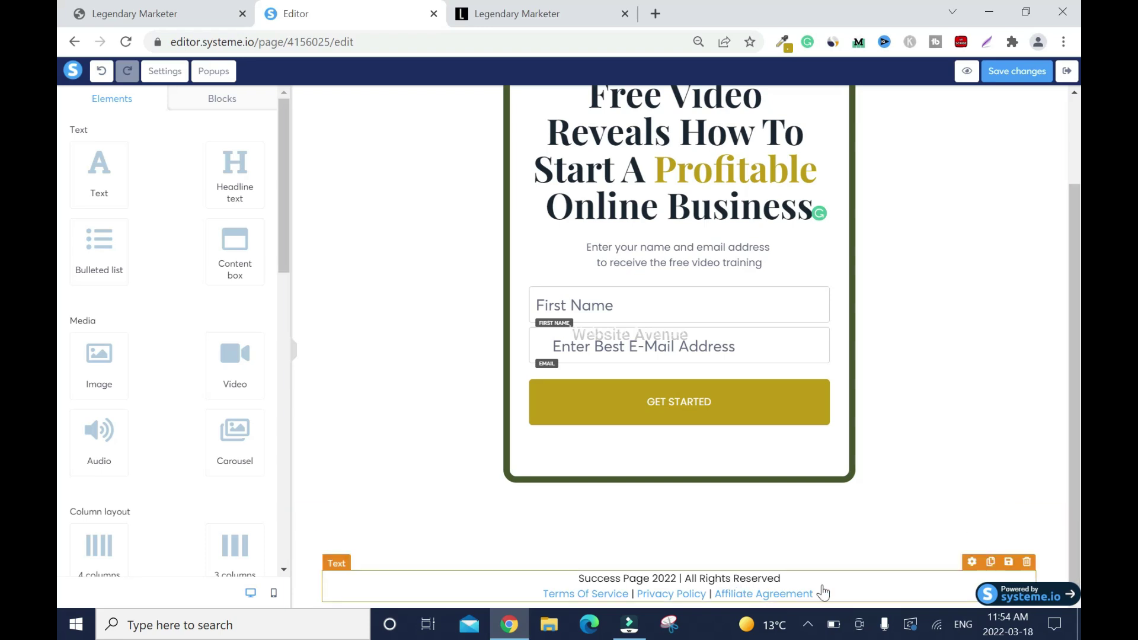
- Duplicate the footer text and delete the row of legal links from the copy
click(990, 564)
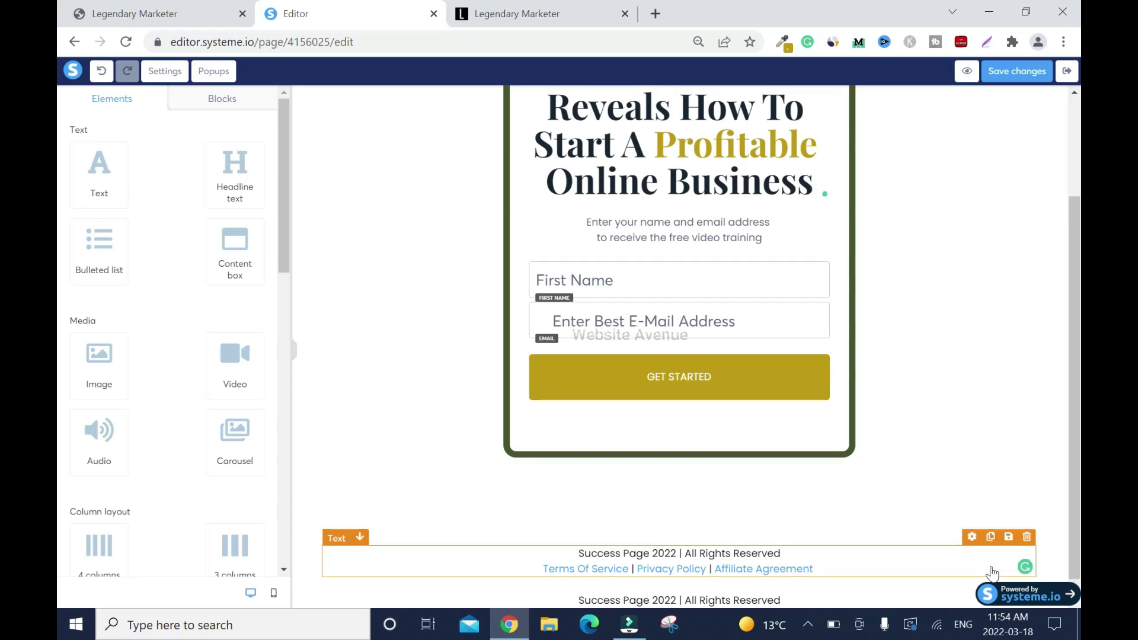
click(786, 594)
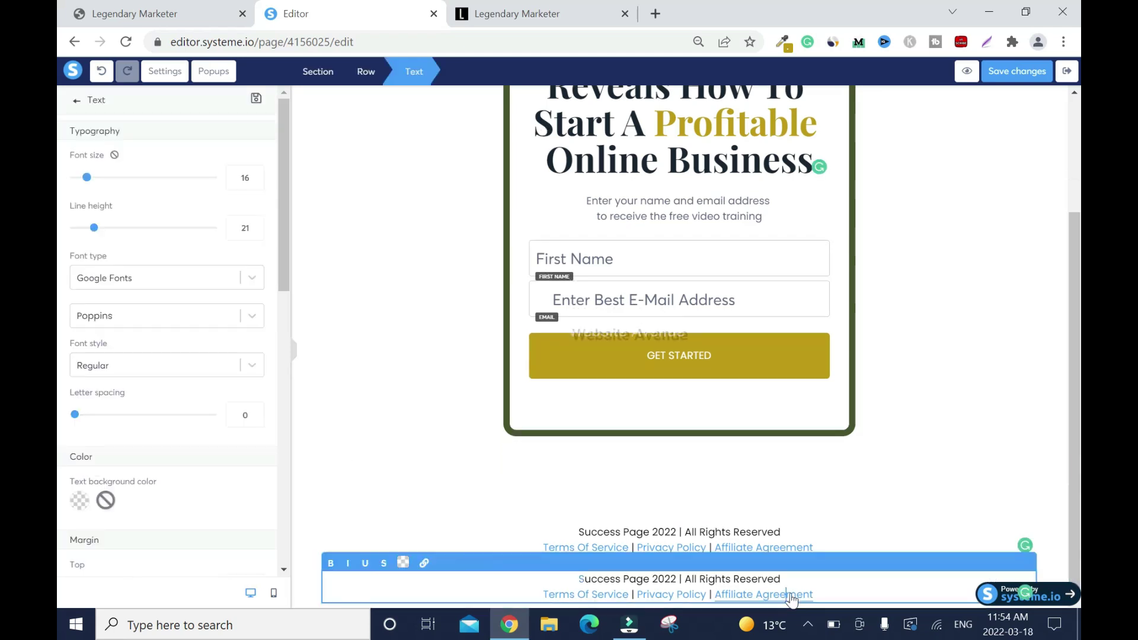
drag(815, 595, 543, 595)
key(BackSpace)
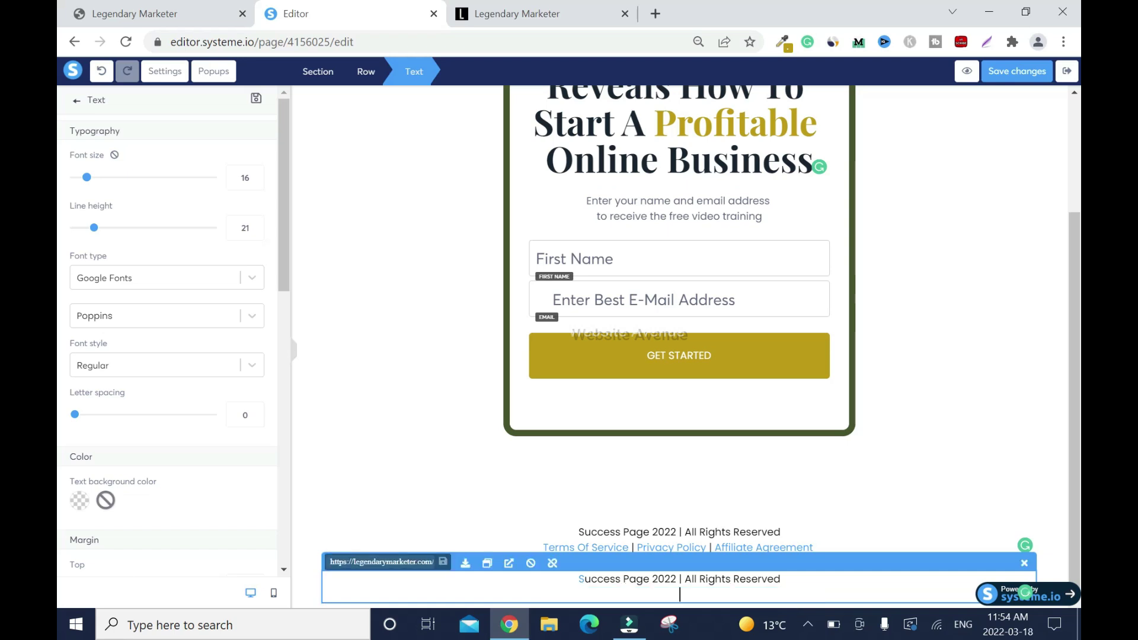
key(BackSpace)
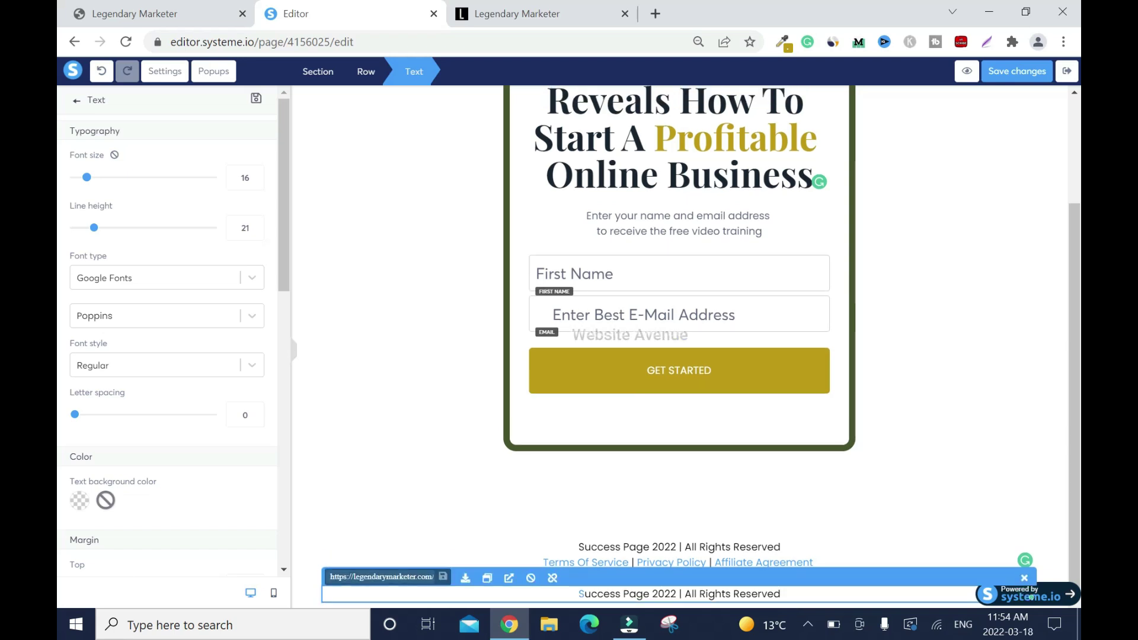
- Replace the duplicated footer text with the "This site is not part of the Facebook website" paragraph copied from the Facebook Disclaimer page
drag(781, 594, 574, 579)
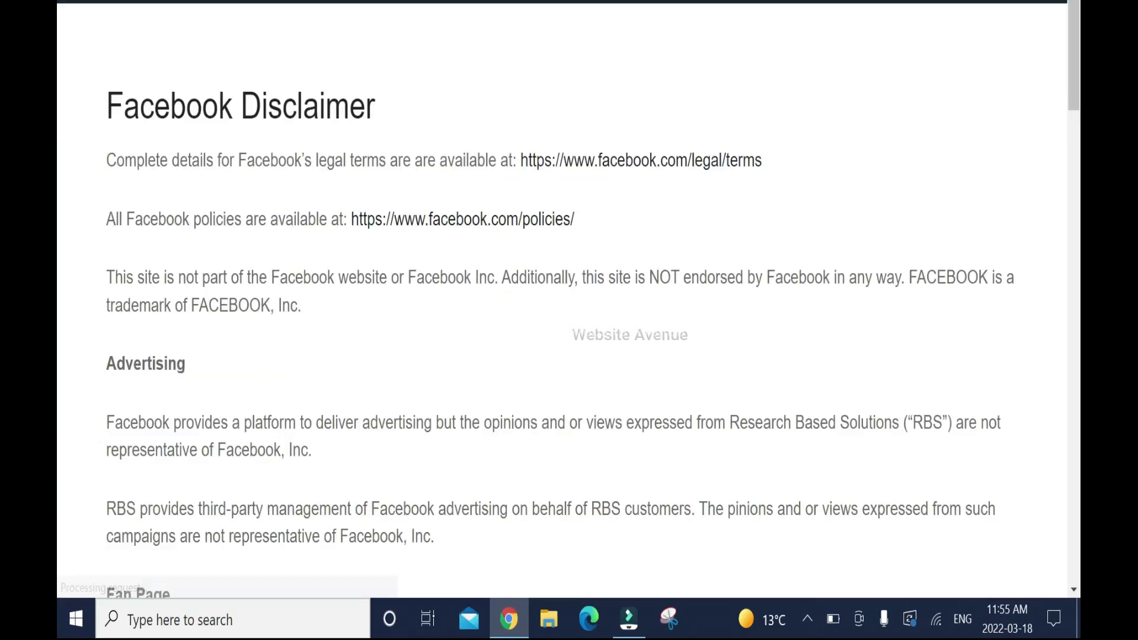
drag(107, 422, 139, 422)
drag(312, 309, 96, 282)
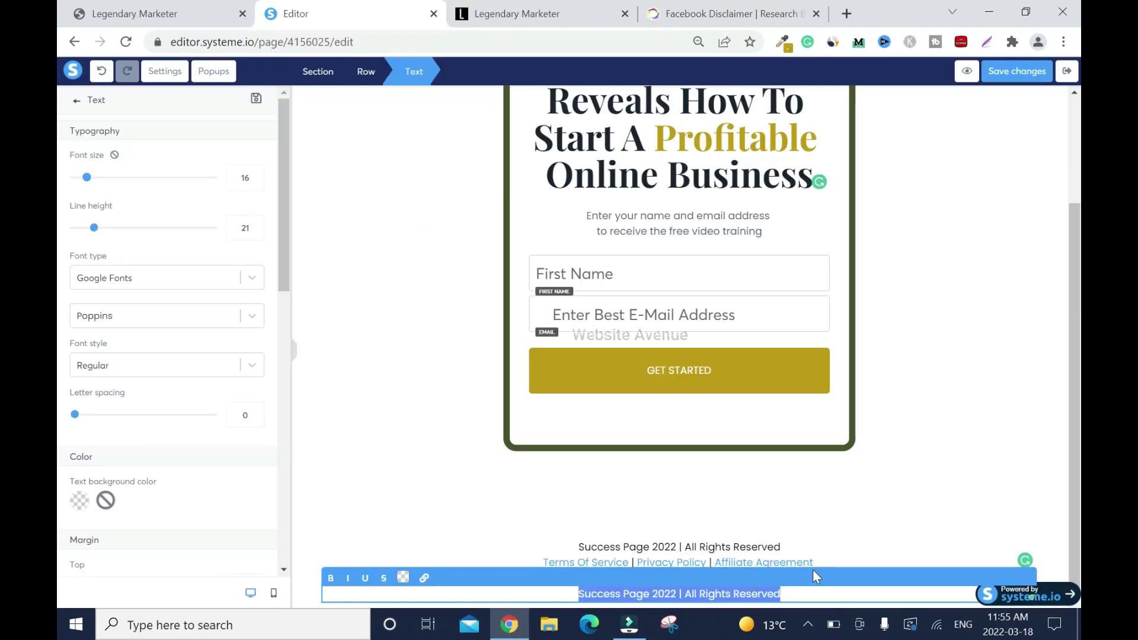
key(ctrl+v)
key(Escape)
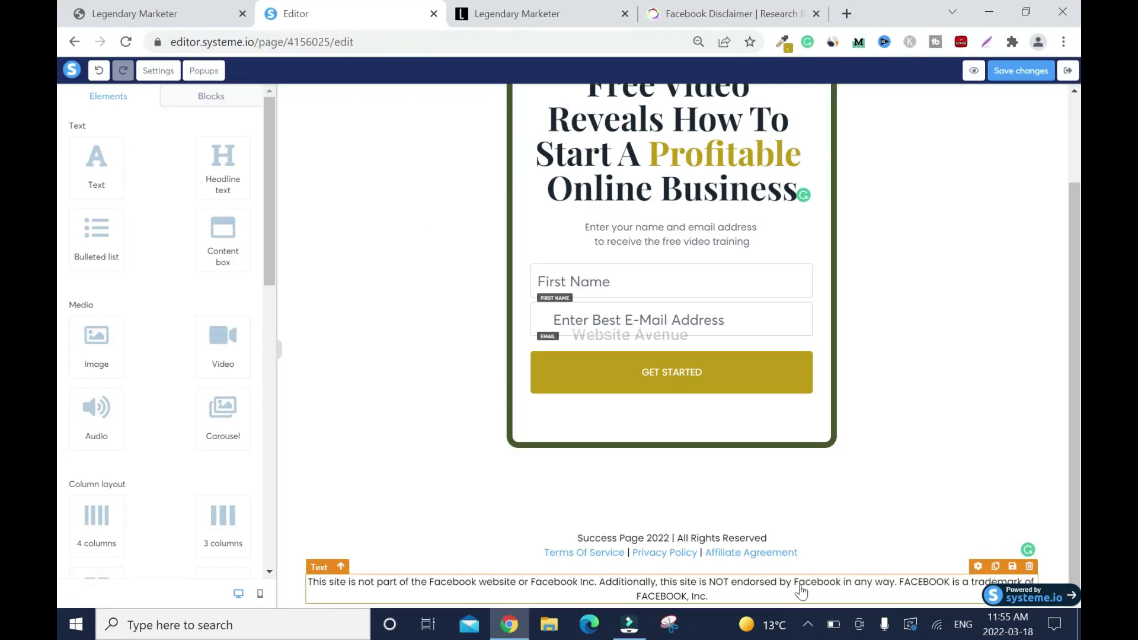
- Split the Facebook disclaimer into three lines, breaking before "Additionally" and before "FACEBOOK is a trademark"
double_click(815, 586)
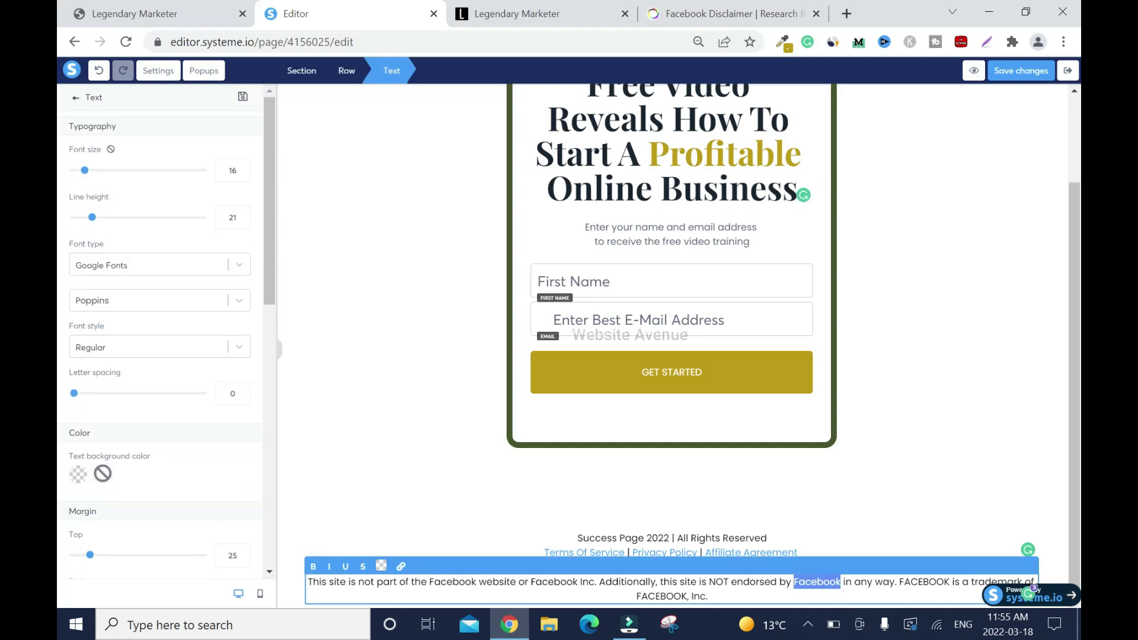
click(598, 582)
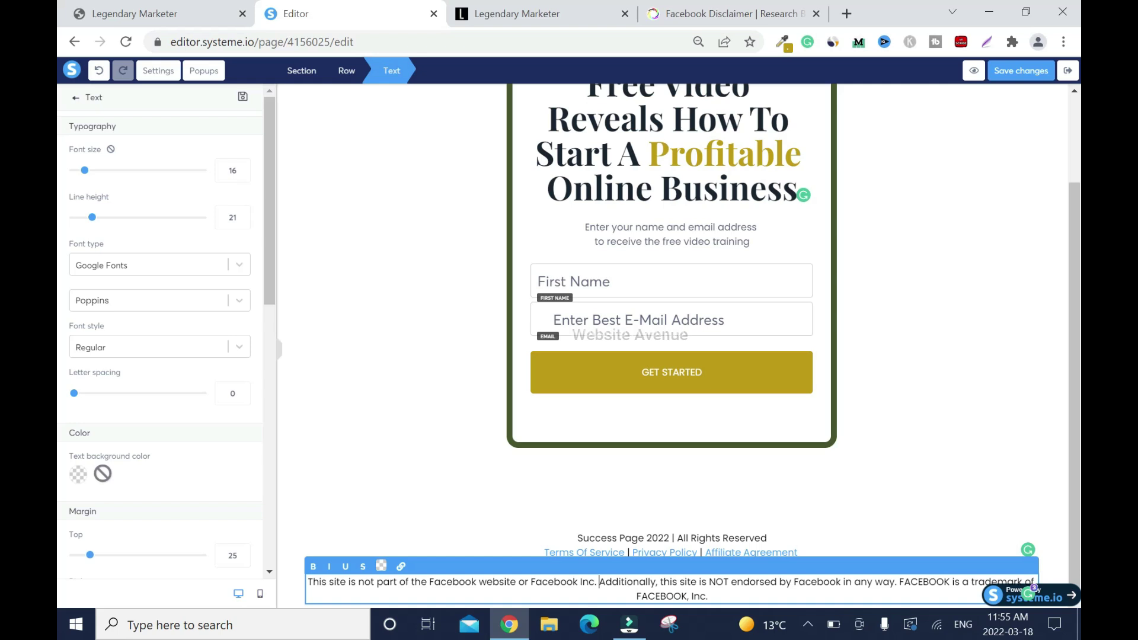
key(Return)
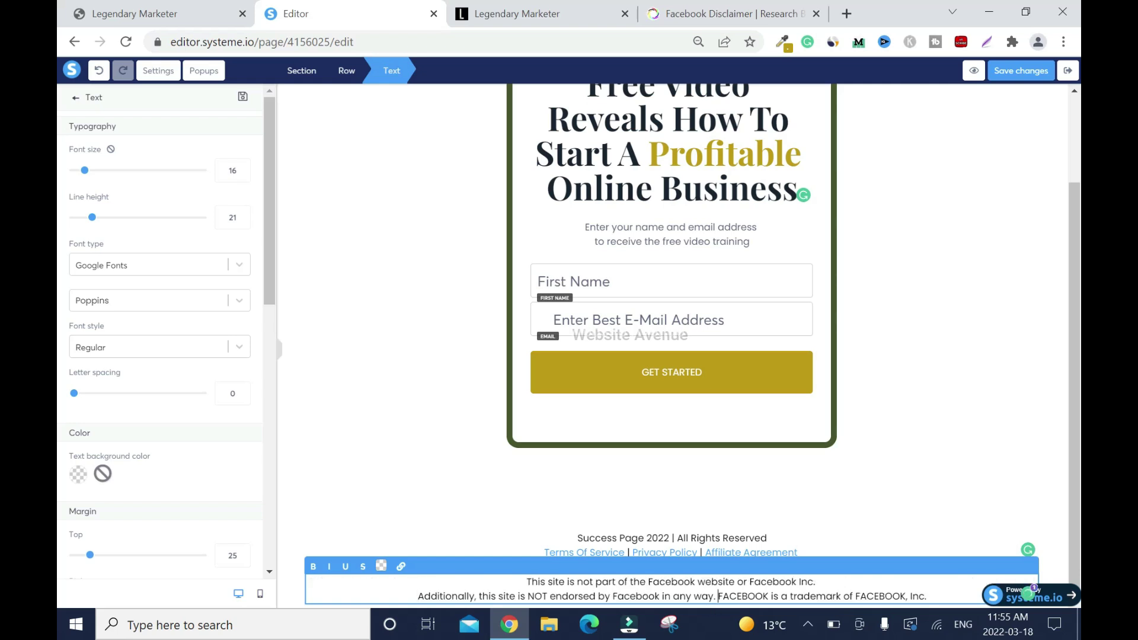
key(Return)
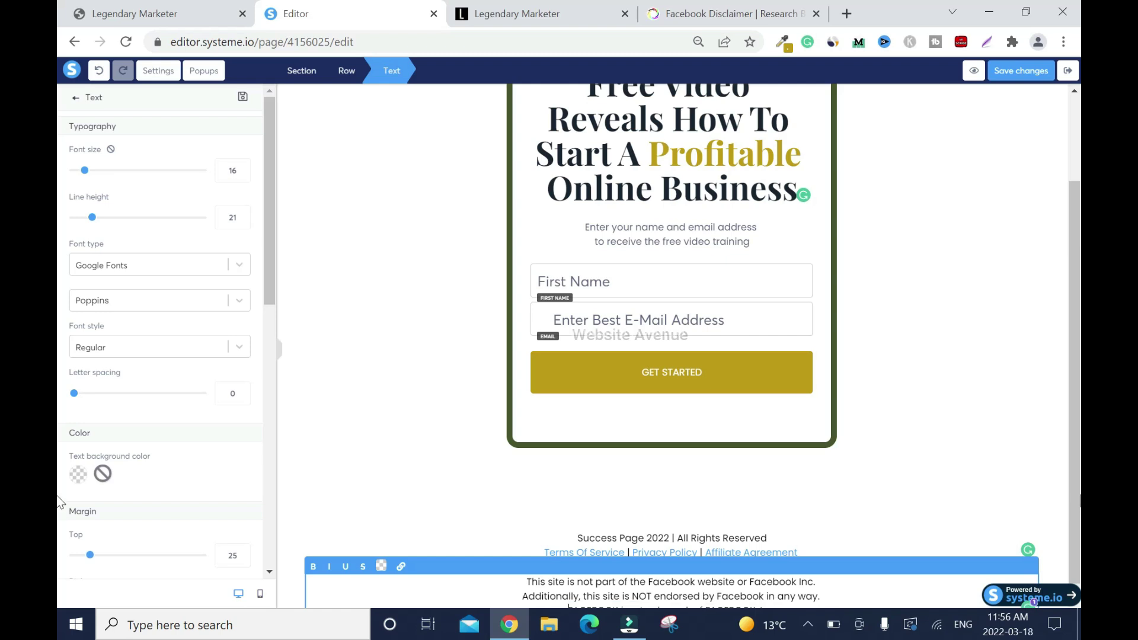
key(Escape)
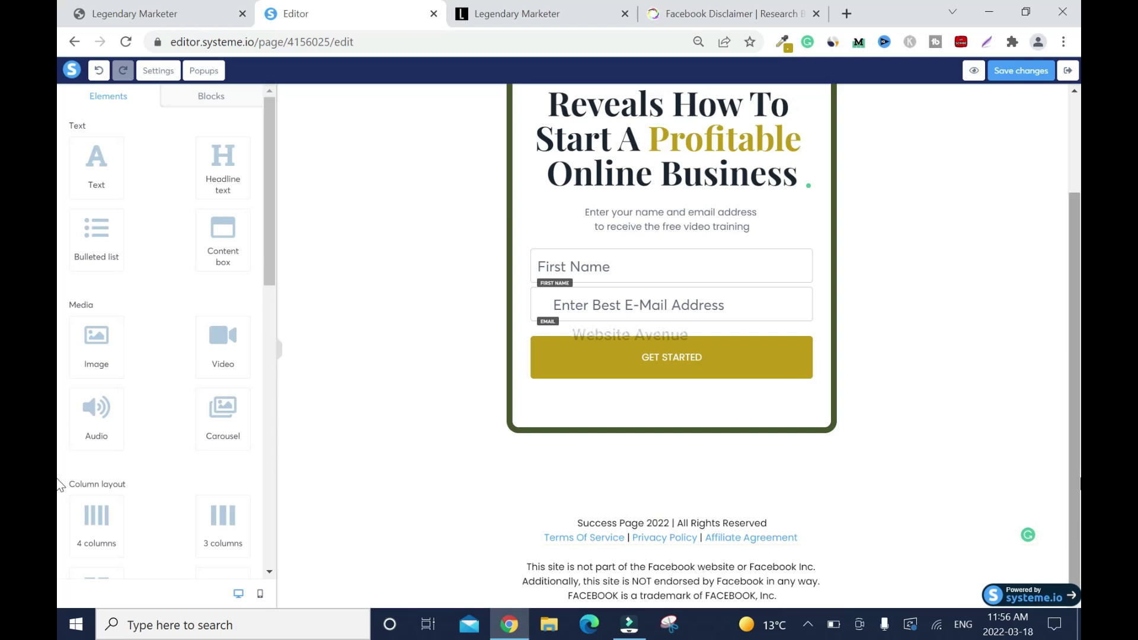
- Open the GET STARTED button's settings, check the available click actions and keep Send form
scroll(59, 485, up, 5)
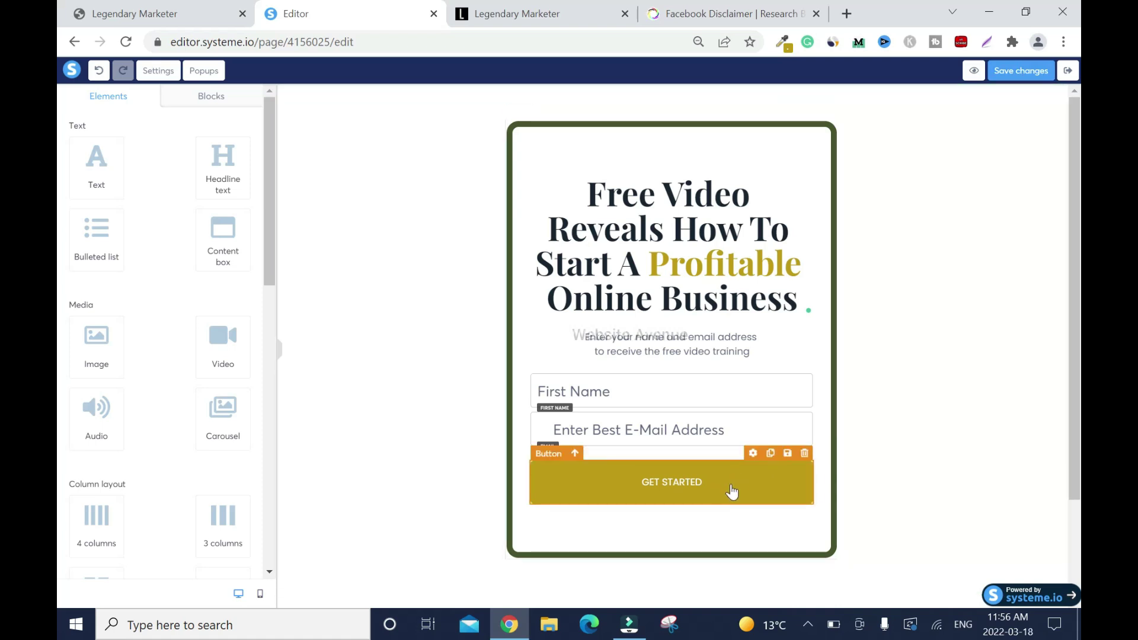
click(752, 454)
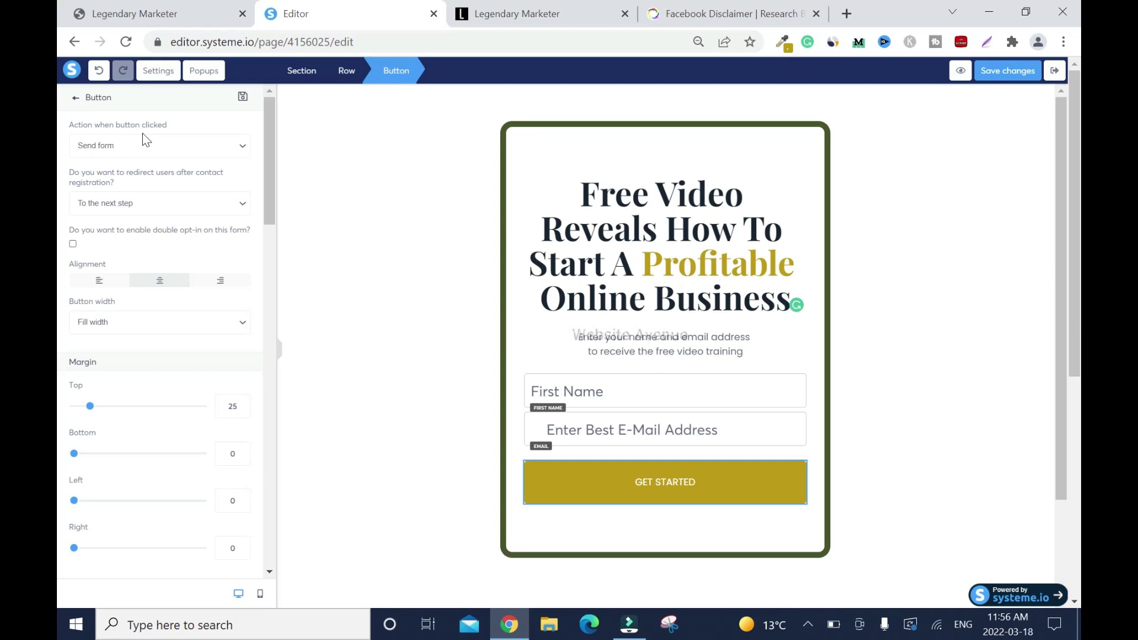
click(244, 147)
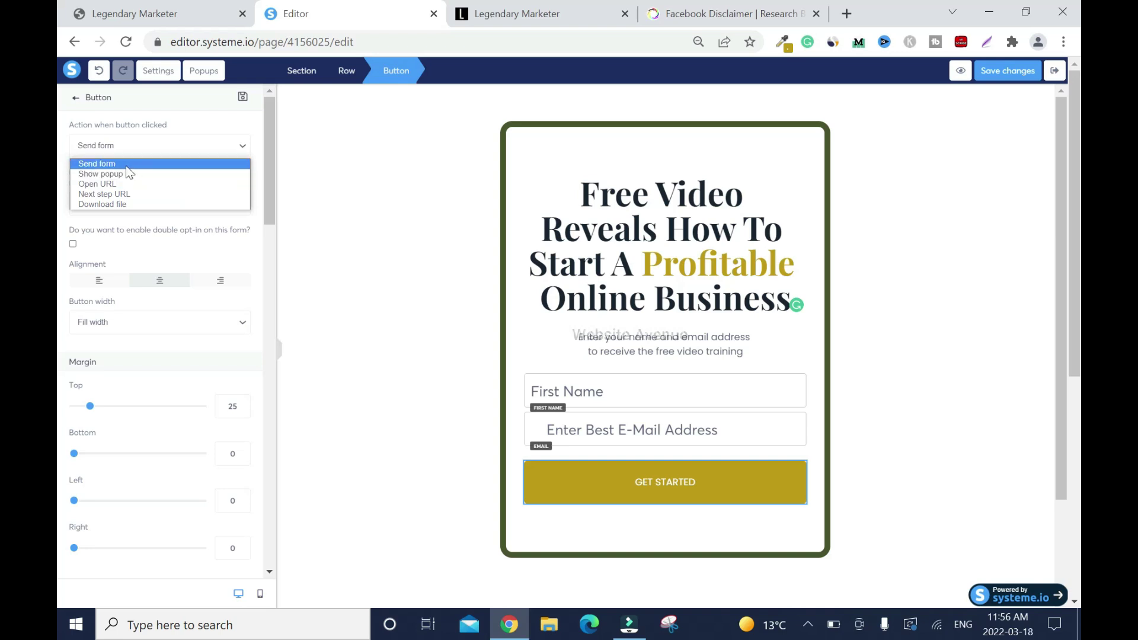
click(257, 133)
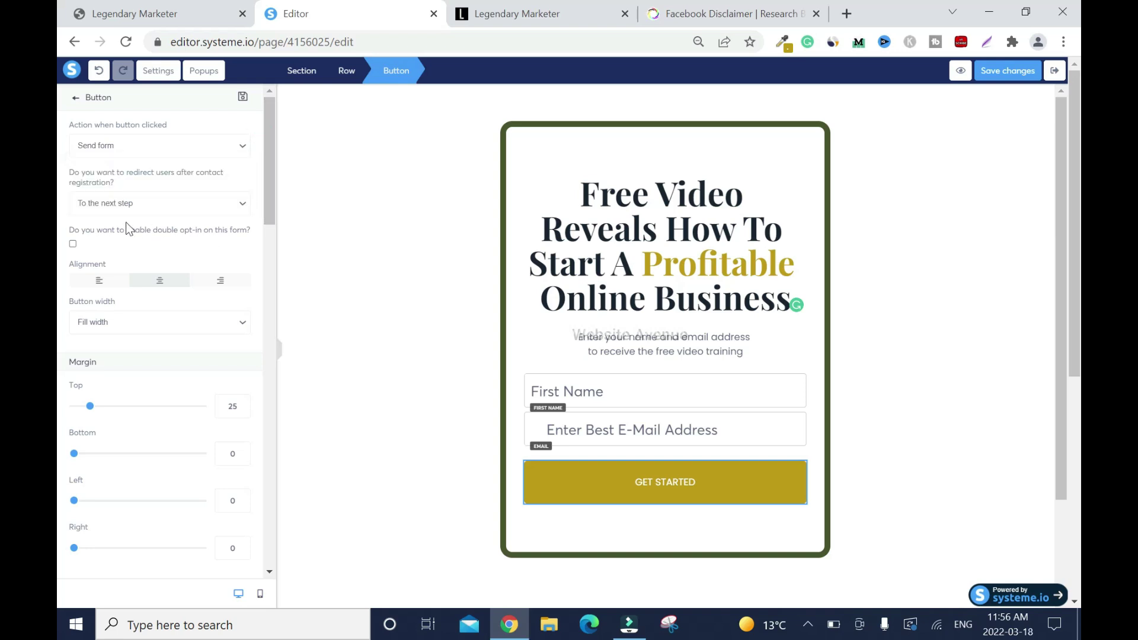
- Look over the Legendary Marketer affiliate links page and set the button's redirect after contact registration to a custom URL
click(109, 208)
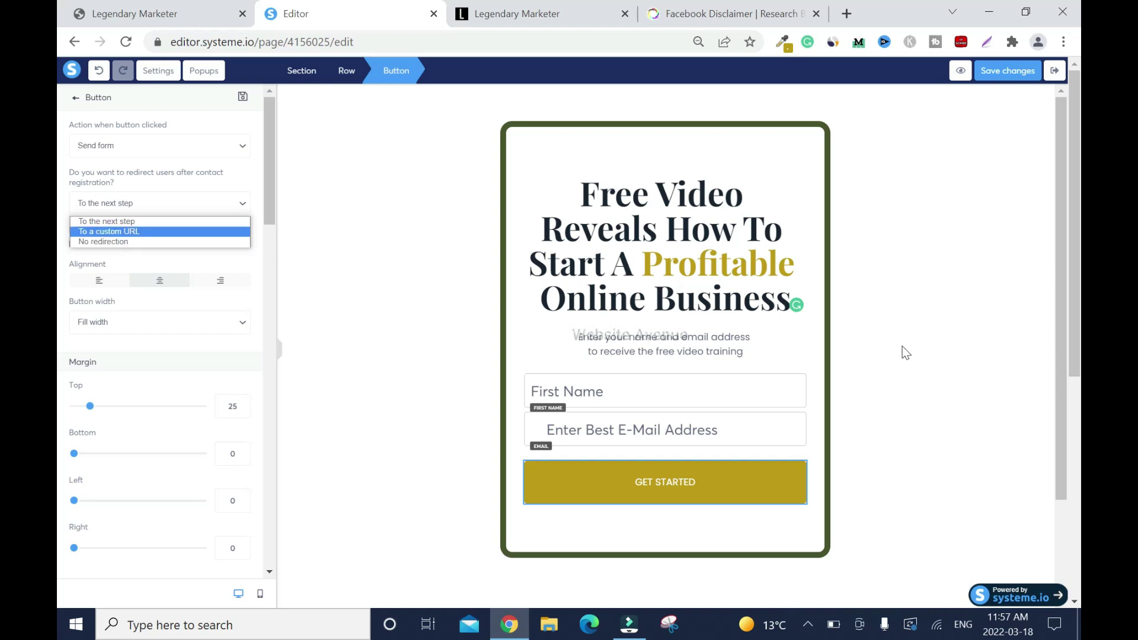
click(150, 24)
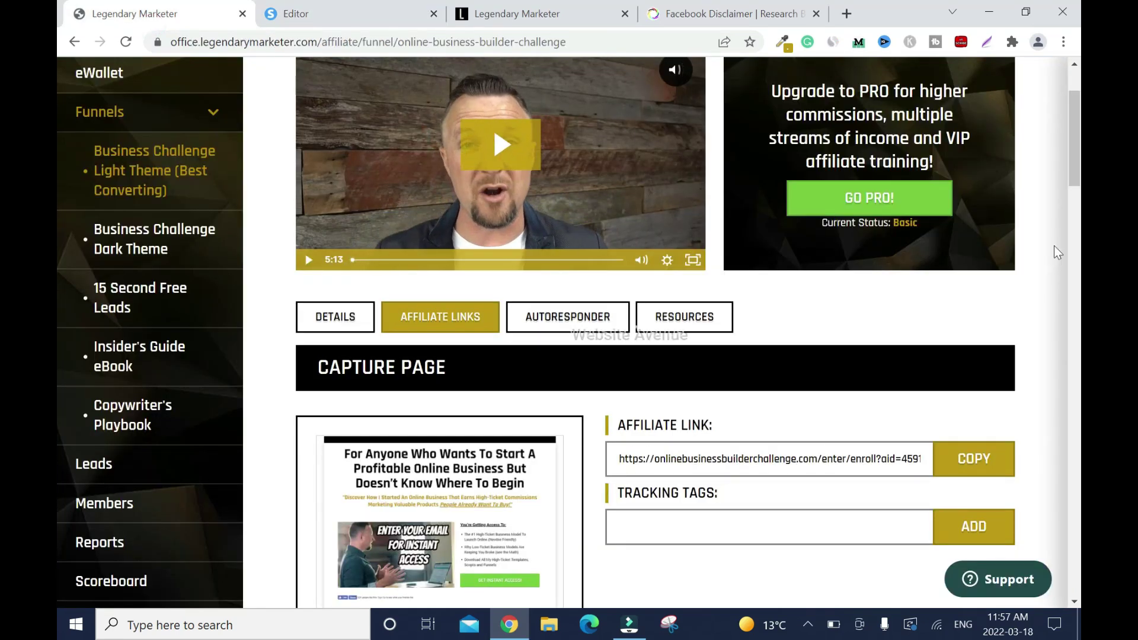
scroll(58, 177, up, 2)
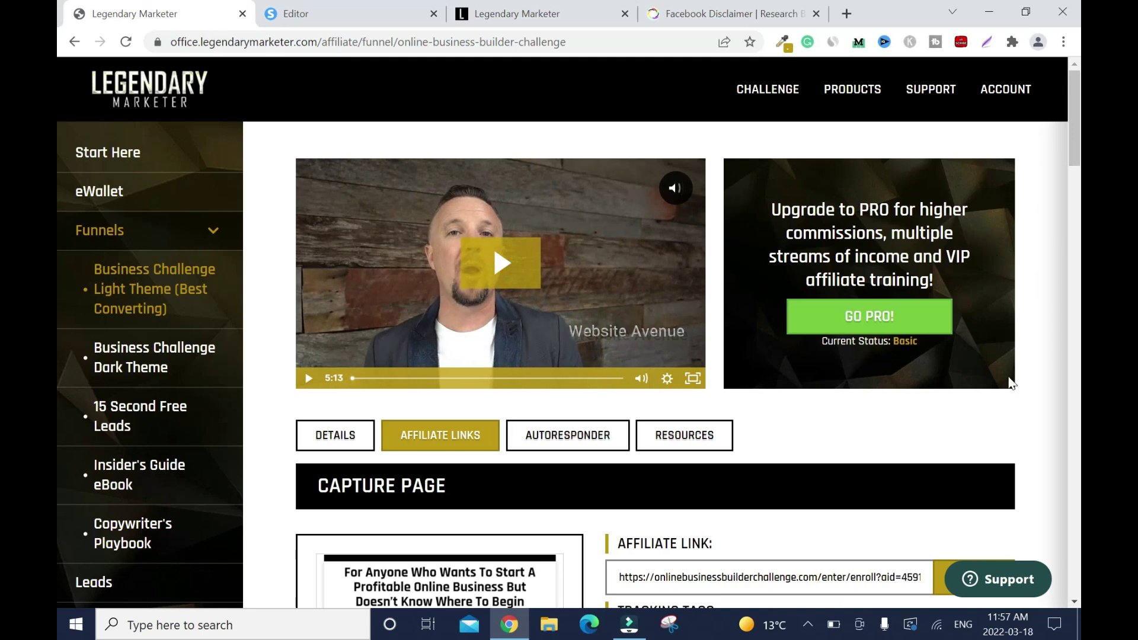
scroll(58, 103, down, 8)
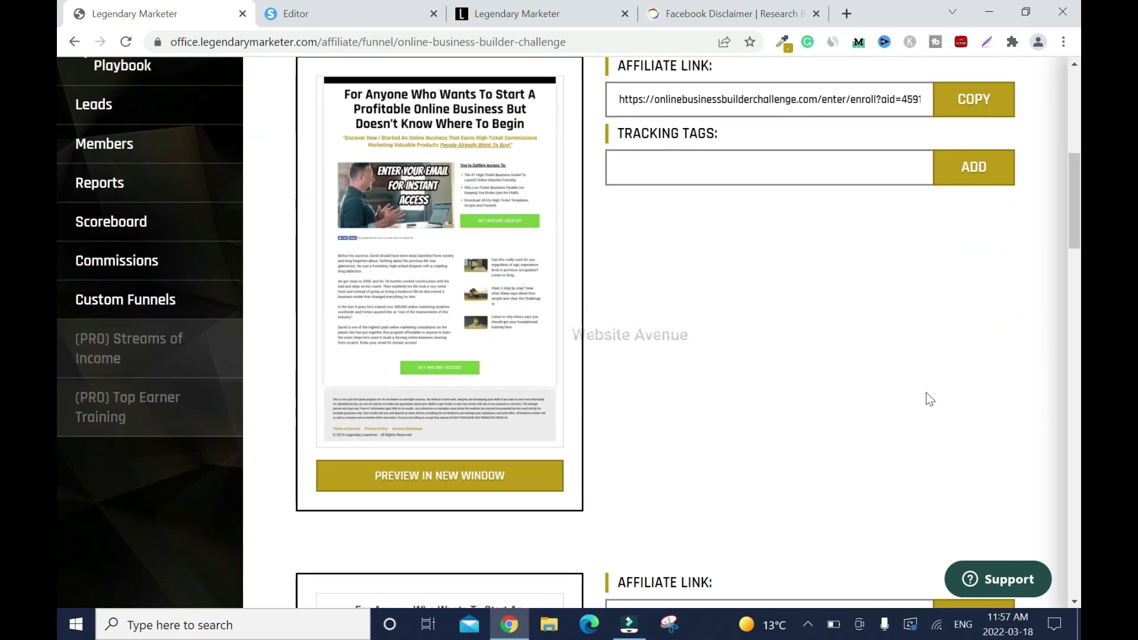
scroll(880, 152, up, 5)
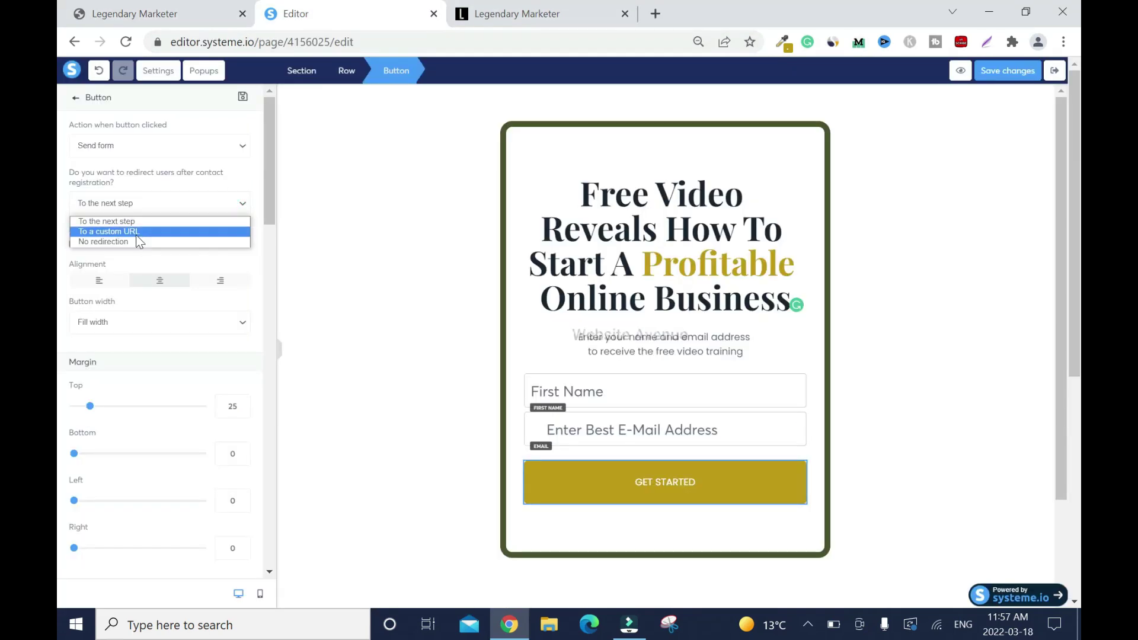
click(136, 235)
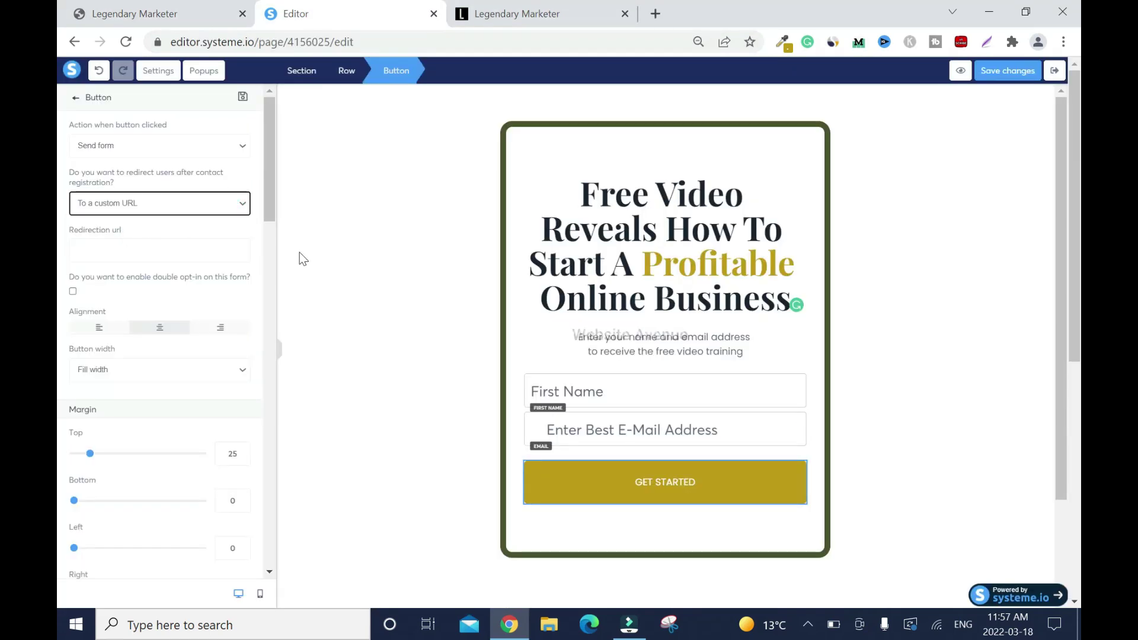
- Copy the Sales Page affiliate link from the Legendary Marketer funnel page and paste it as the button's redirection URL
click(109, 13)
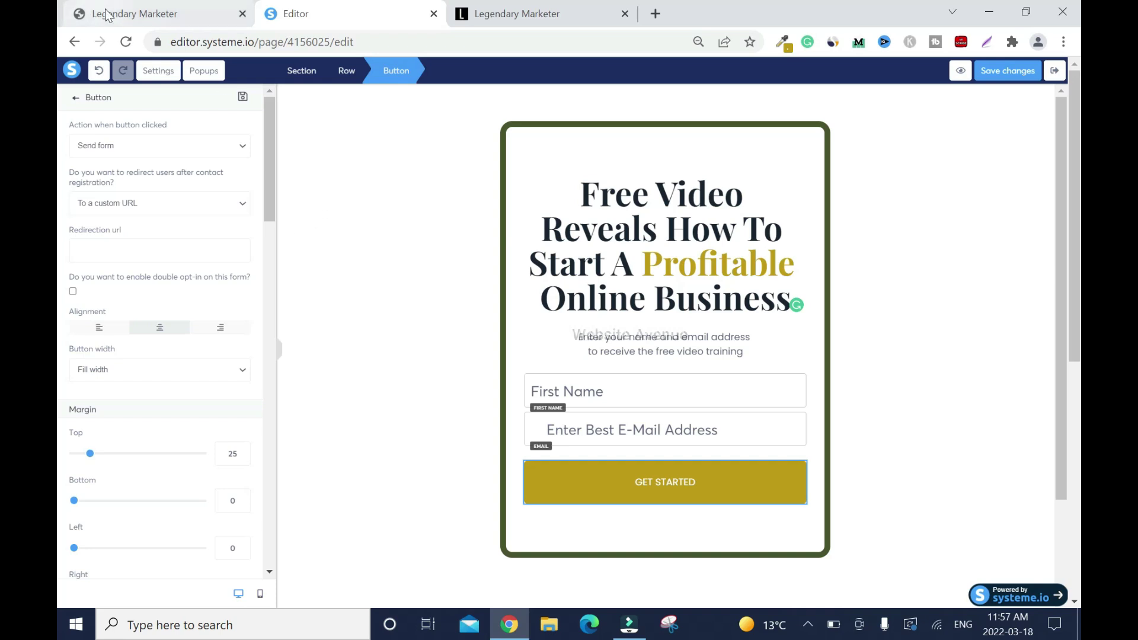
scroll(977, 252, down, 10)
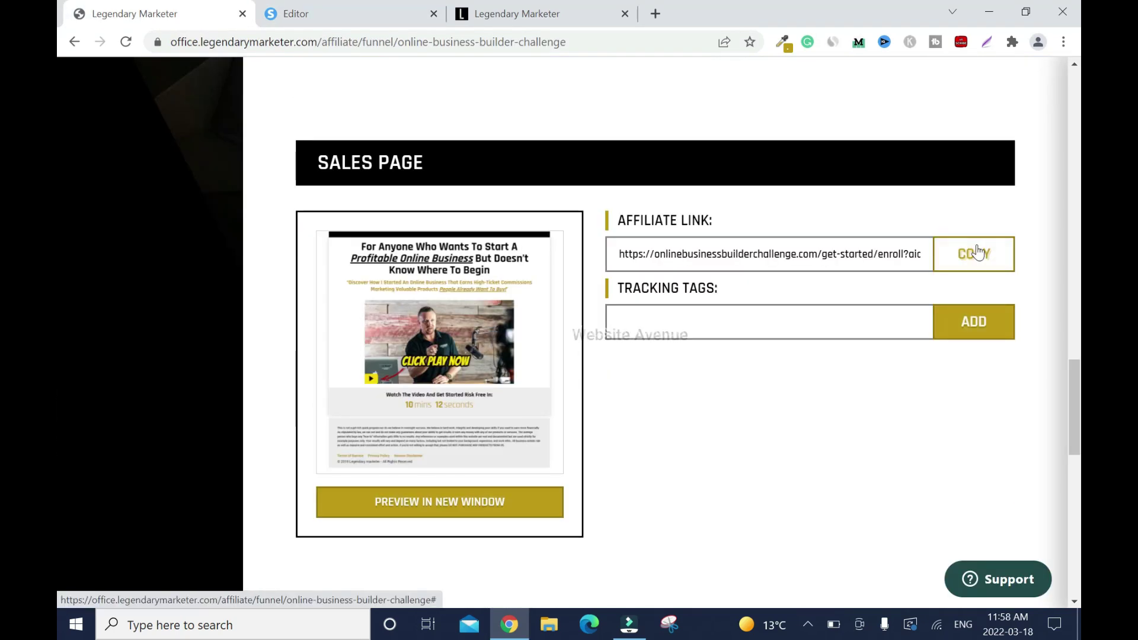
click(977, 251)
scroll(178, 297, up, 8)
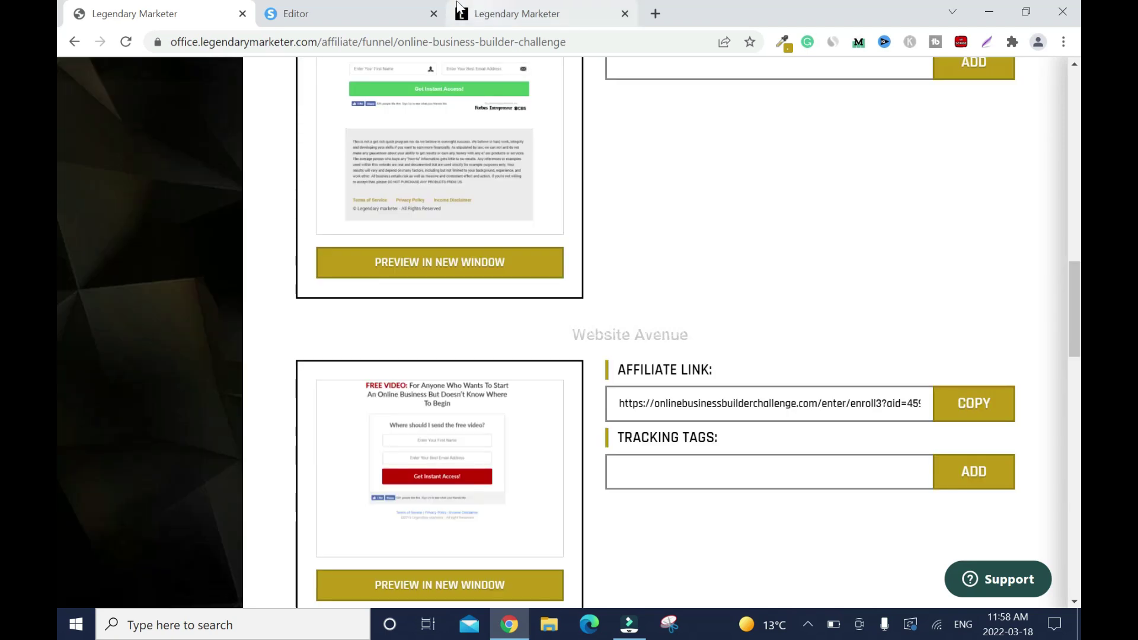
click(367, 8)
right_click(126, 252)
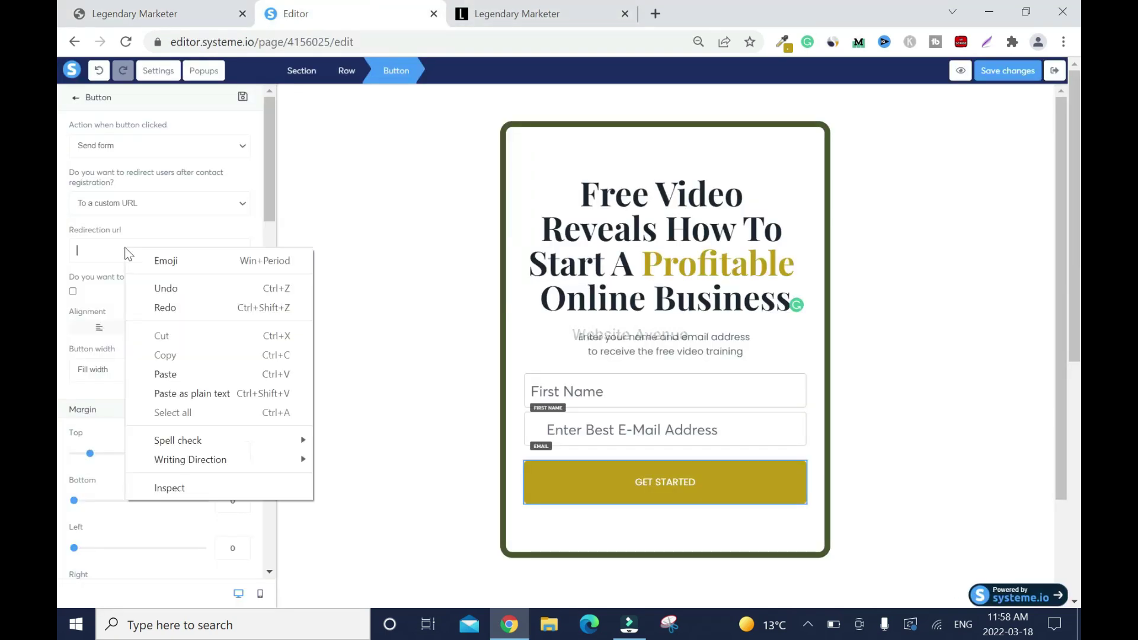
click(171, 374)
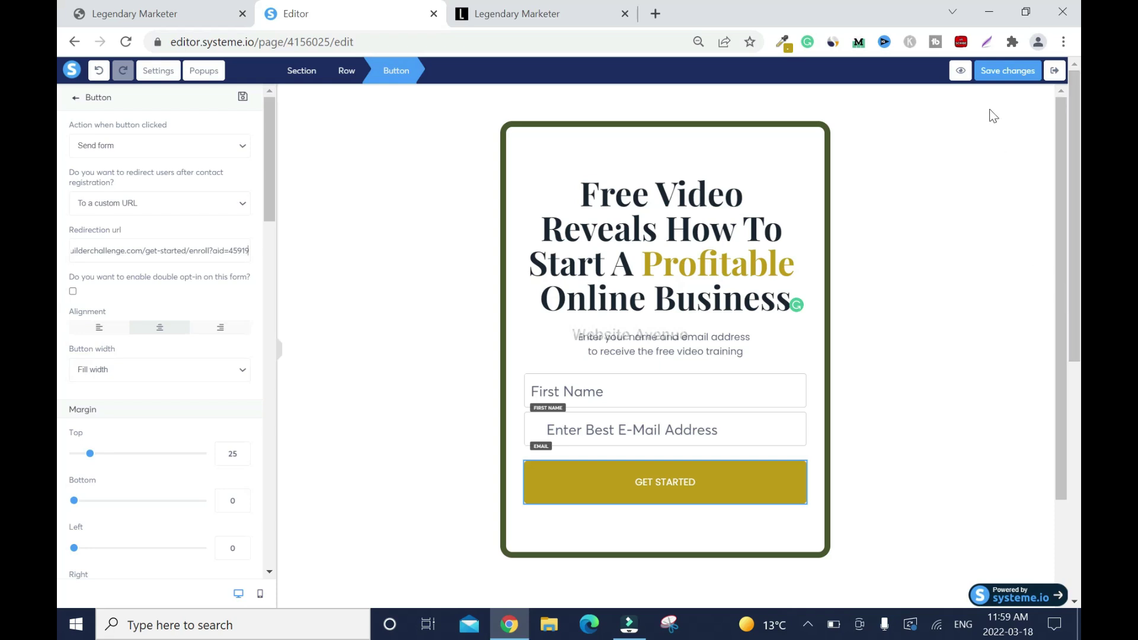
- Save the page changes and switch the editor to the mobile view
click(994, 80)
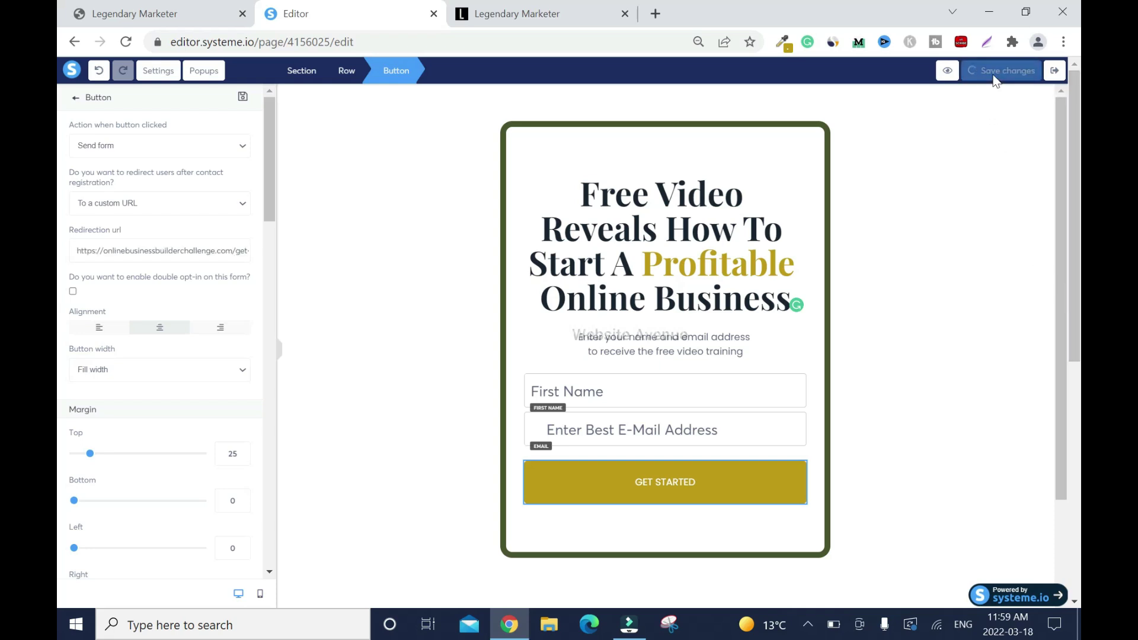
click(941, 432)
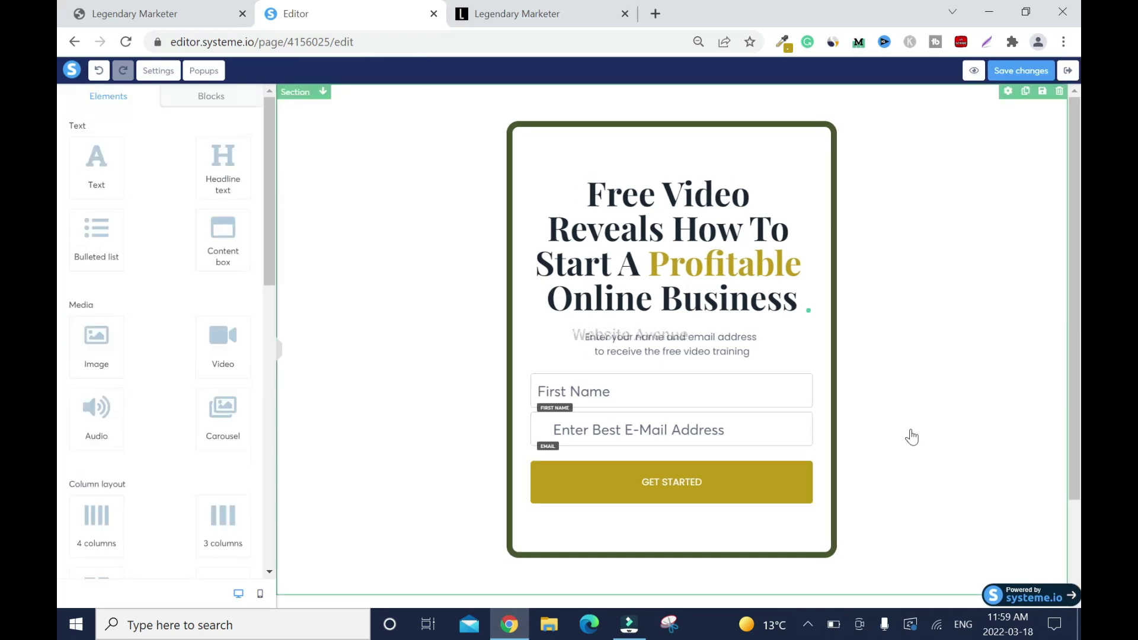
click(259, 593)
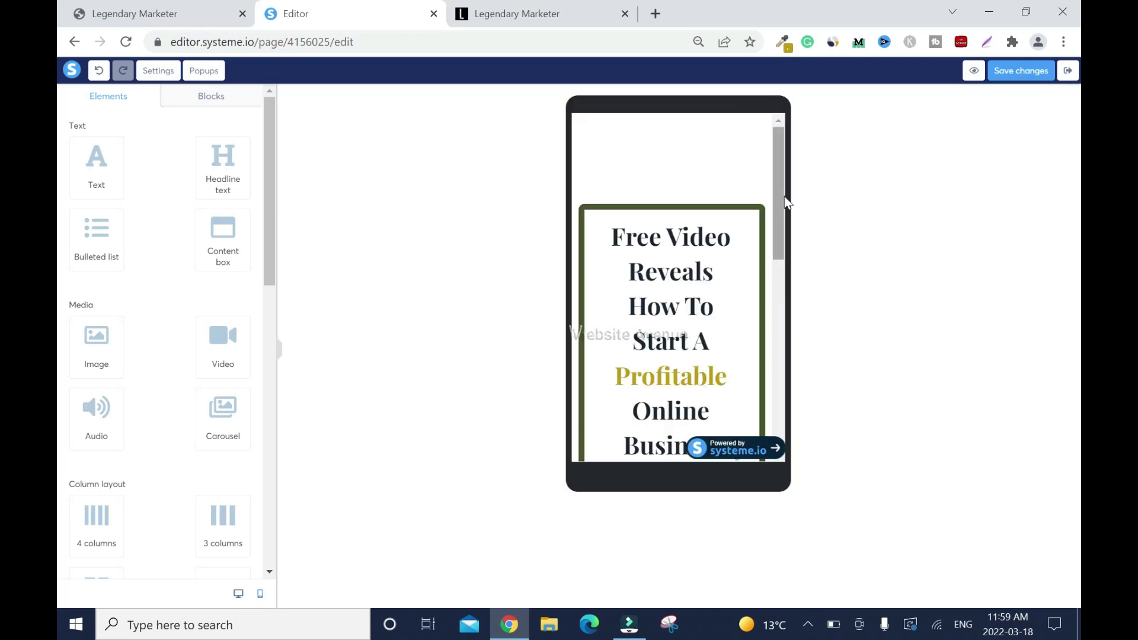
- Set the form row's top margin to 0 in the mobile view
drag(782, 203, 801, 175)
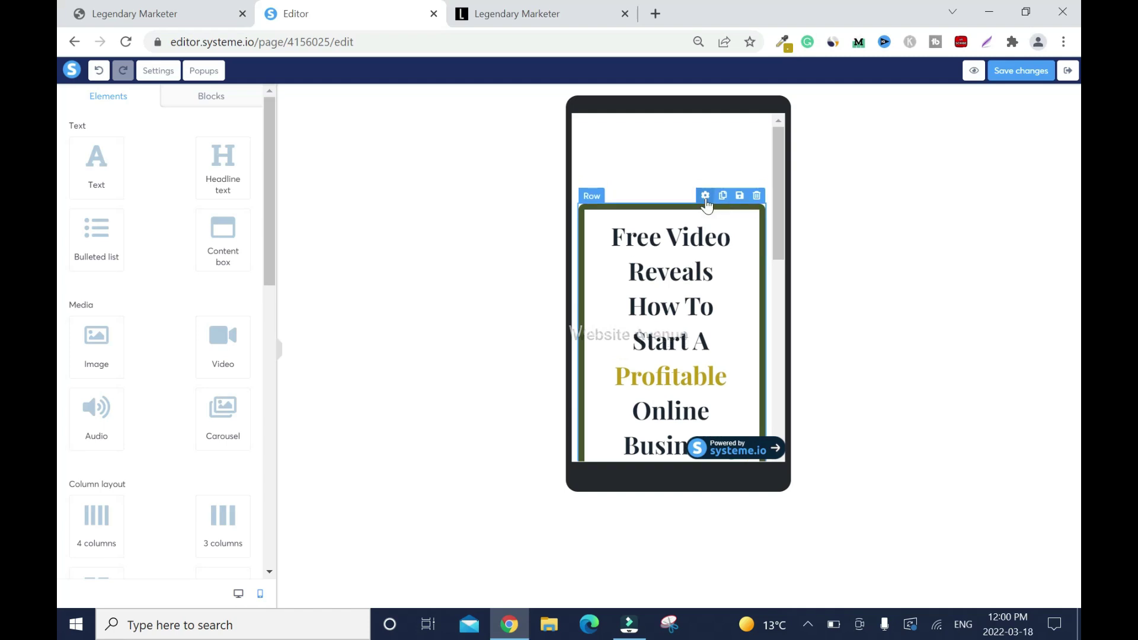
click(705, 197)
drag(106, 170, 72, 171)
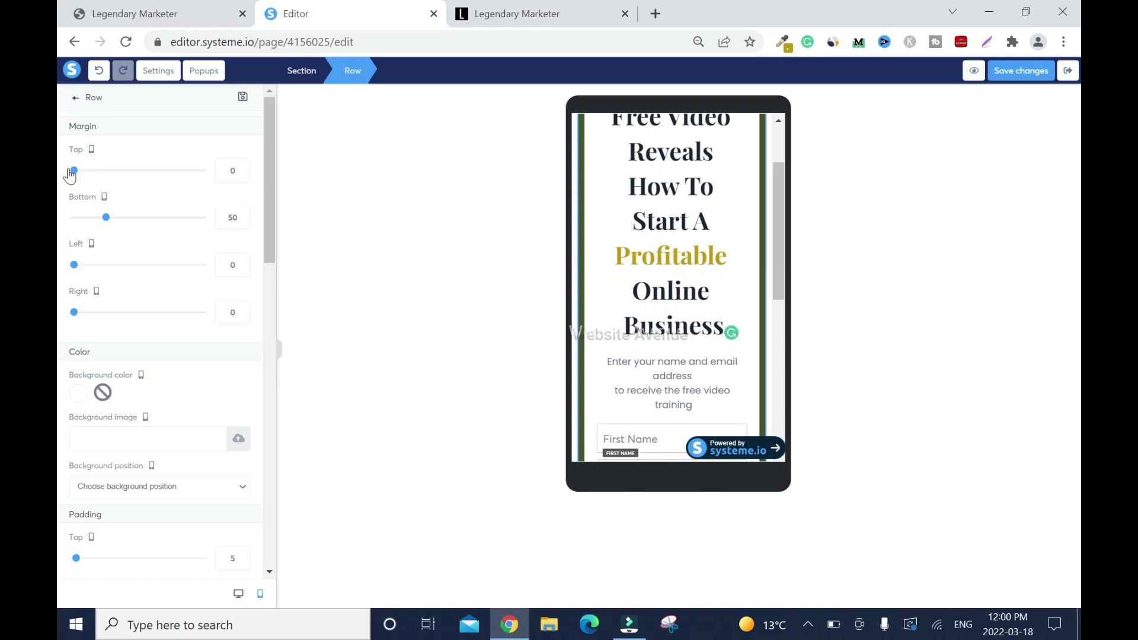
click(781, 148)
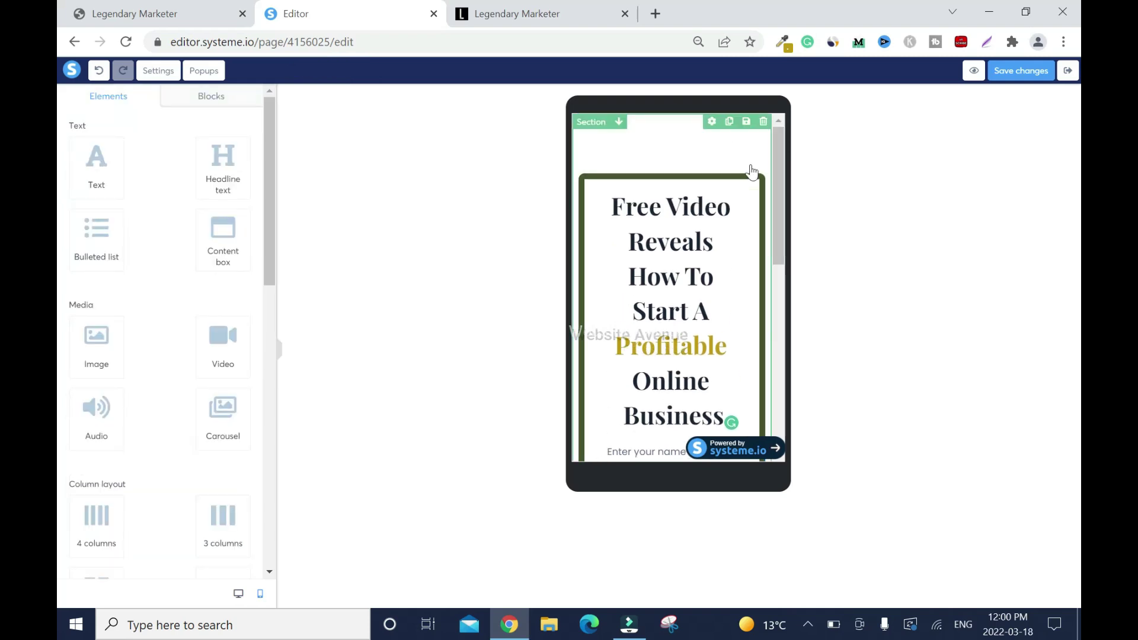
- Set the mobile headline text's font size to 20 and its line height to 30
scroll(777, 254, down, 1)
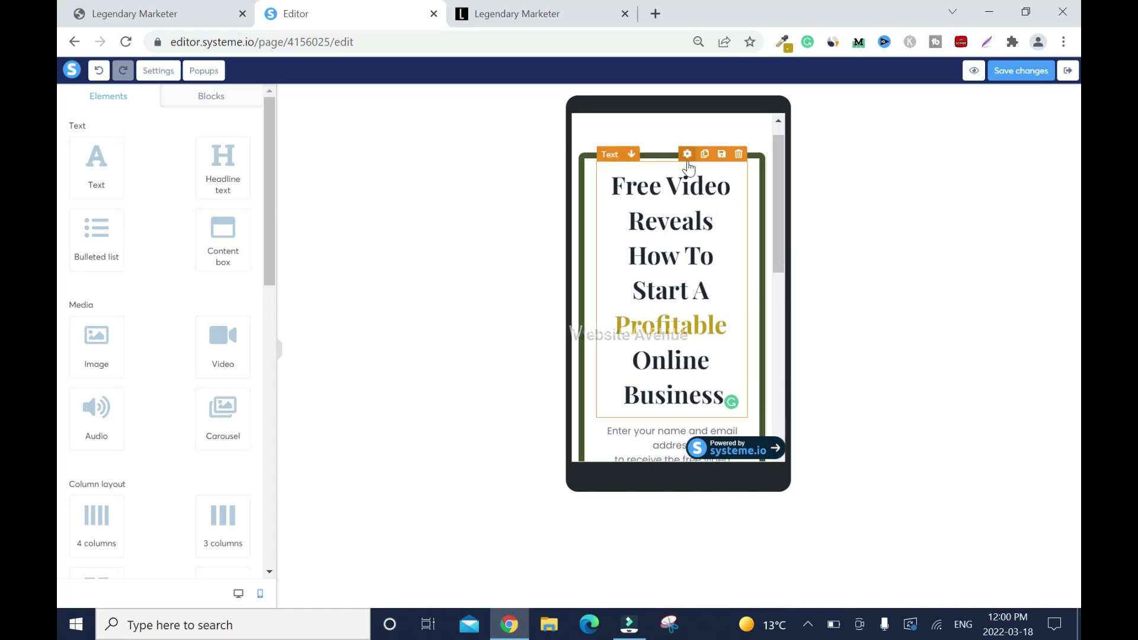
click(687, 164)
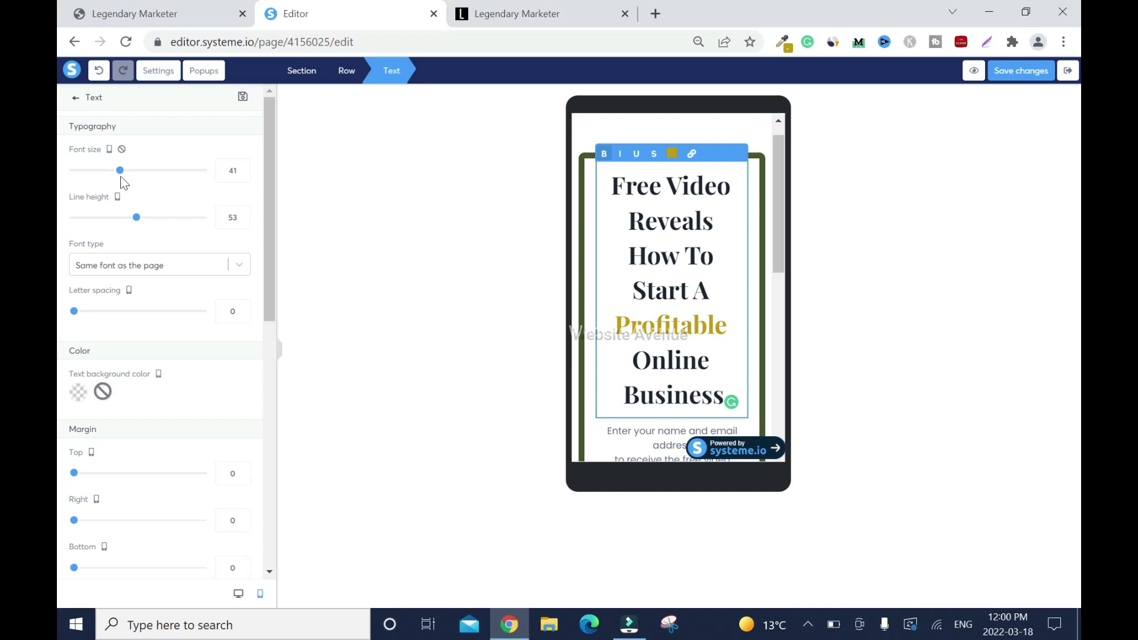
drag(121, 178, 91, 174)
drag(99, 219, 94, 218)
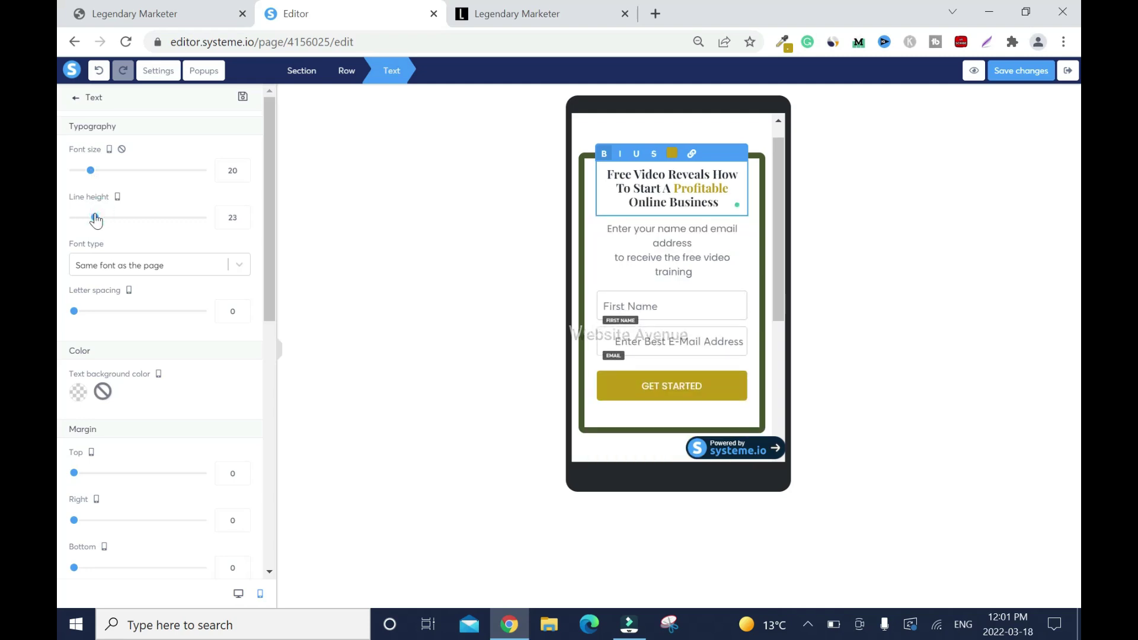
drag(95, 219, 104, 219)
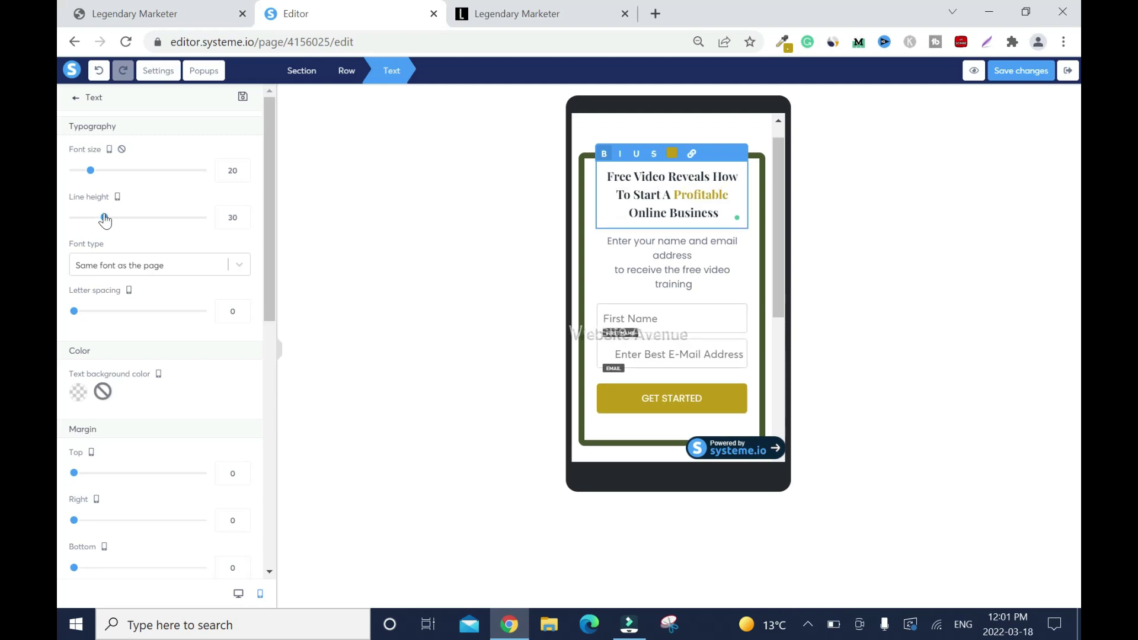
- Set the mobile text asking for name and email address to font size 12 and line height 16
click(708, 260)
click(692, 231)
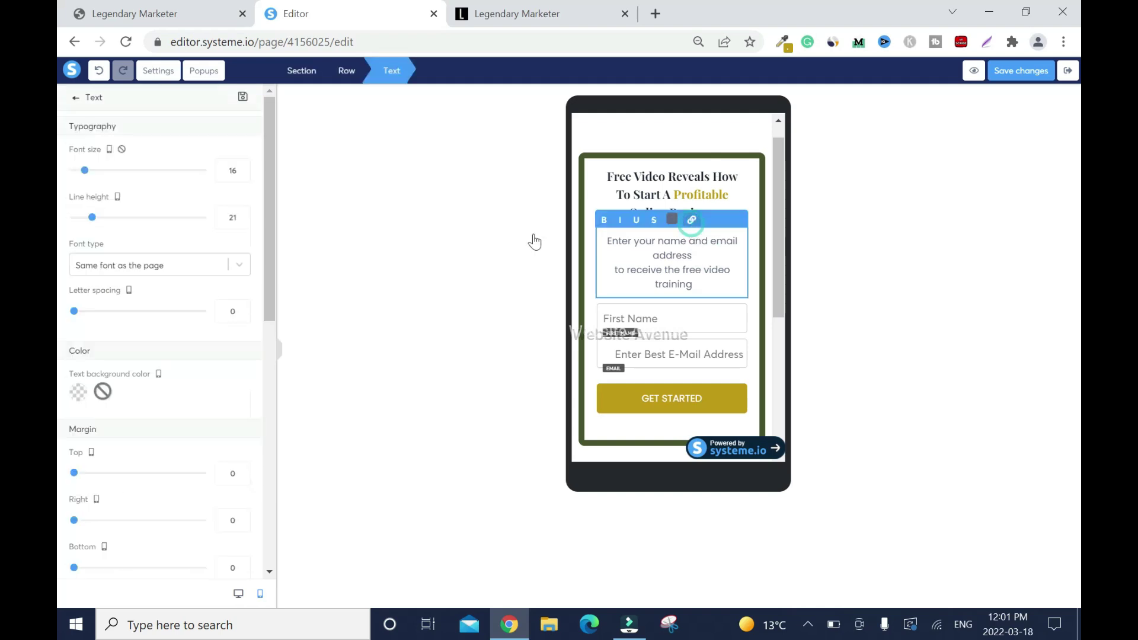
click(92, 220)
drag(84, 170, 80, 171)
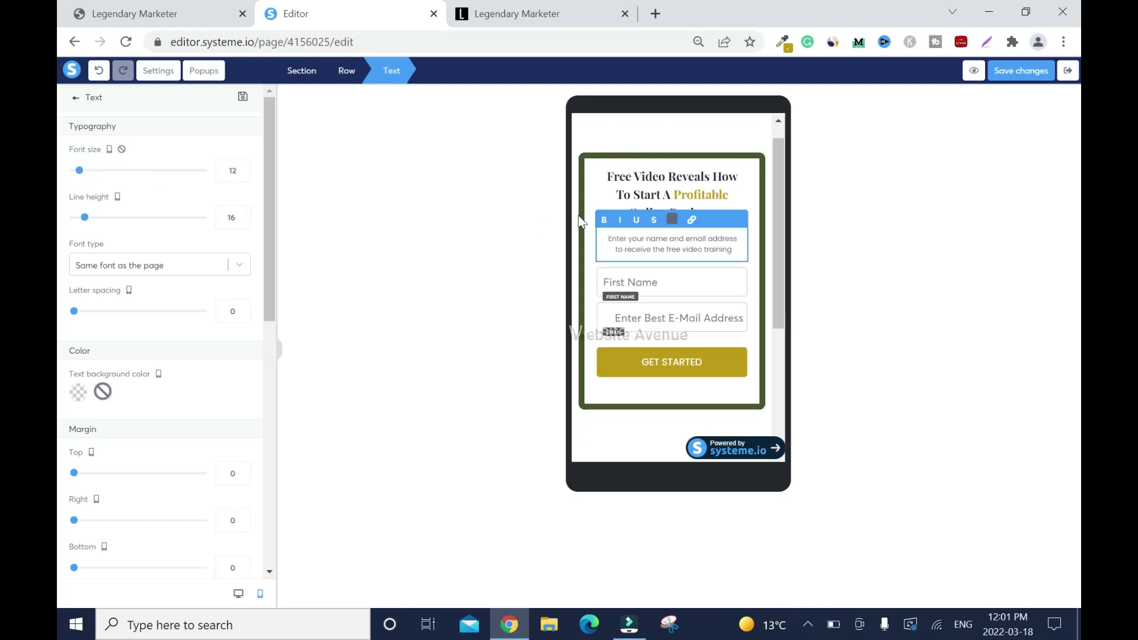
click(609, 135)
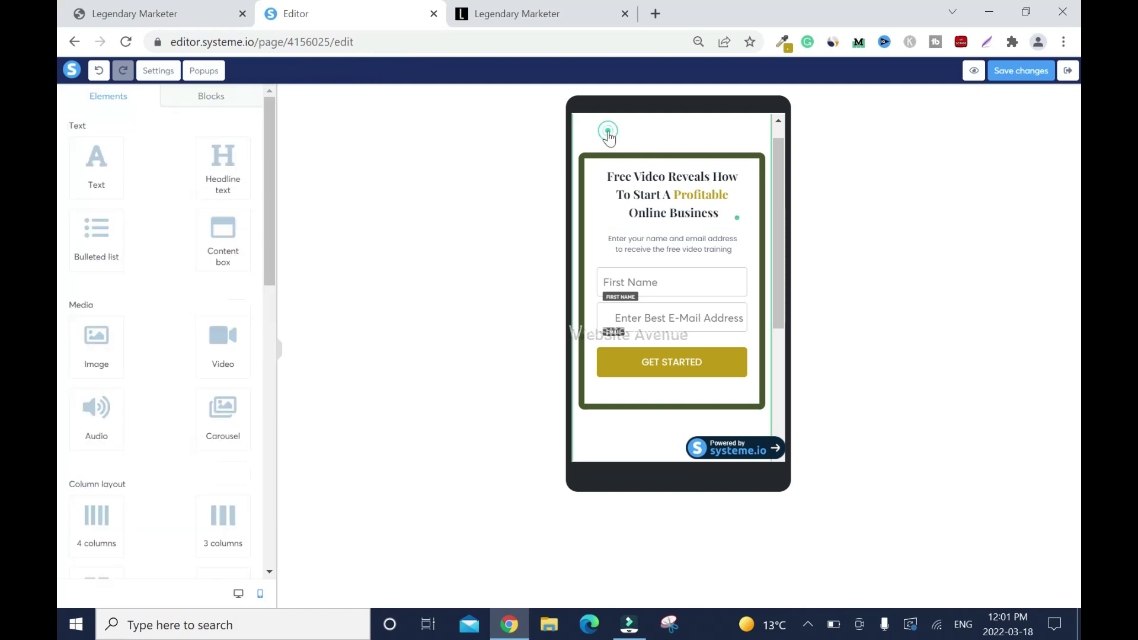
- Check the mobile layout of the squeeze page from top to bottom and save the changes
scroll(776, 314, down, 4)
drag(777, 311, 786, 161)
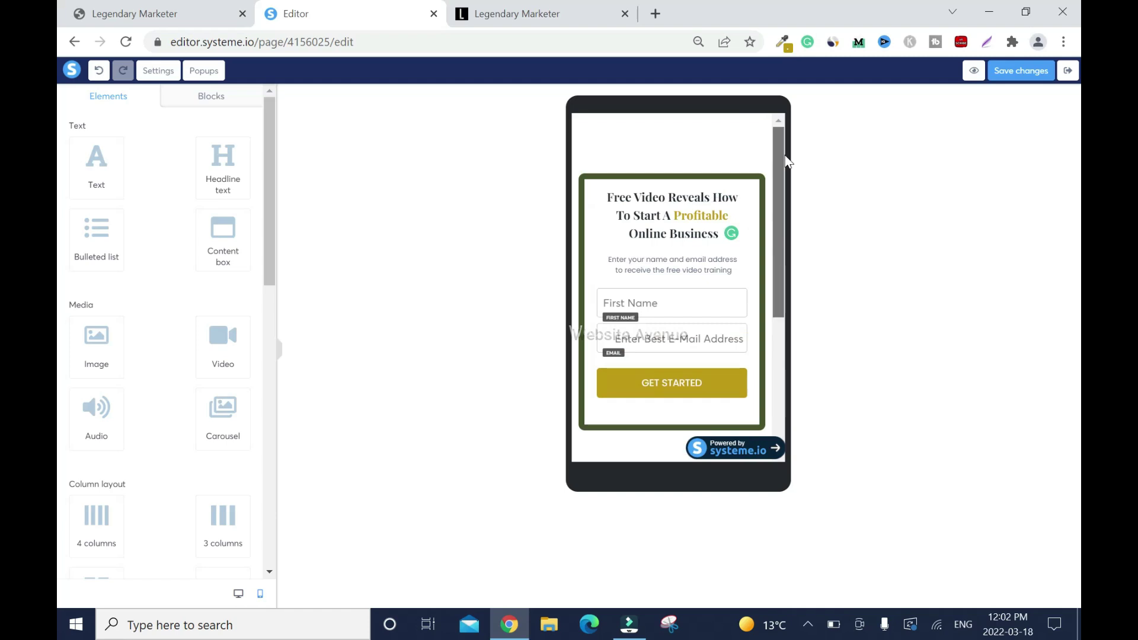
click(1026, 76)
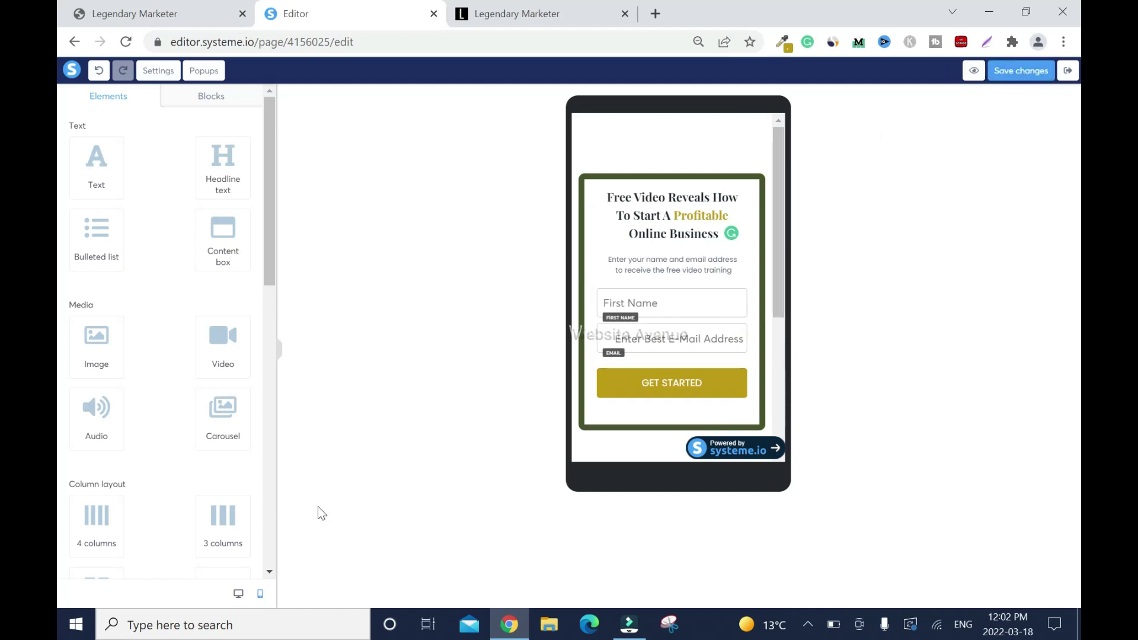
- Switch back to the desktop view, preview the squeeze page down to its footer links, and exit the page editor
click(239, 593)
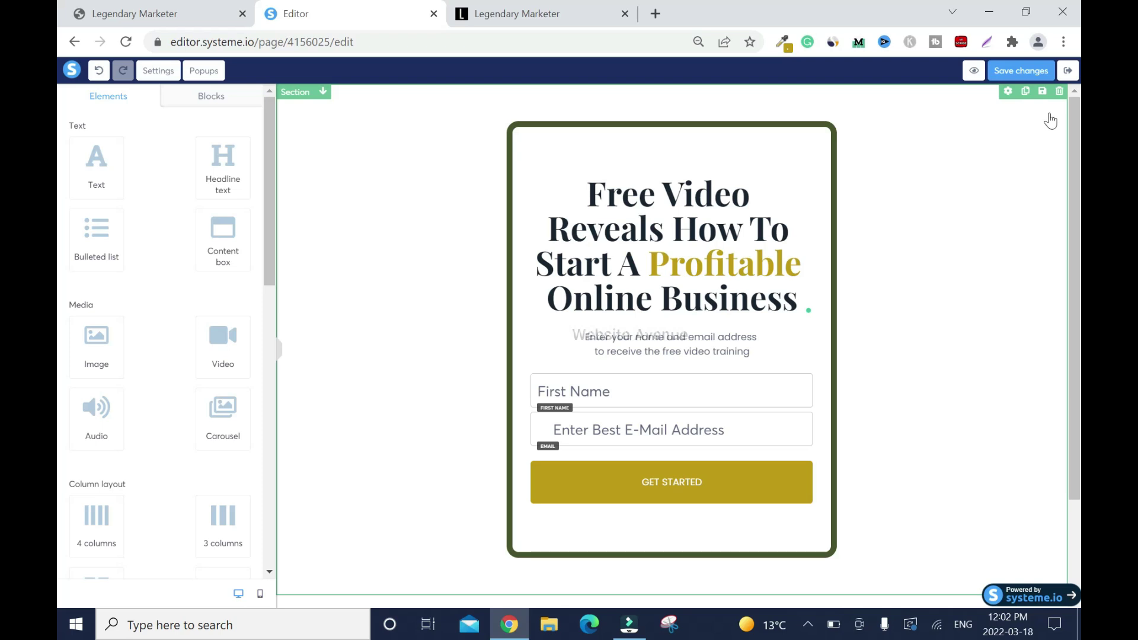
click(973, 71)
scroll(60, 261, down, 5)
scroll(59, 349, up, 5)
scroll(59, 298, down, 3)
scroll(59, 298, down, 2)
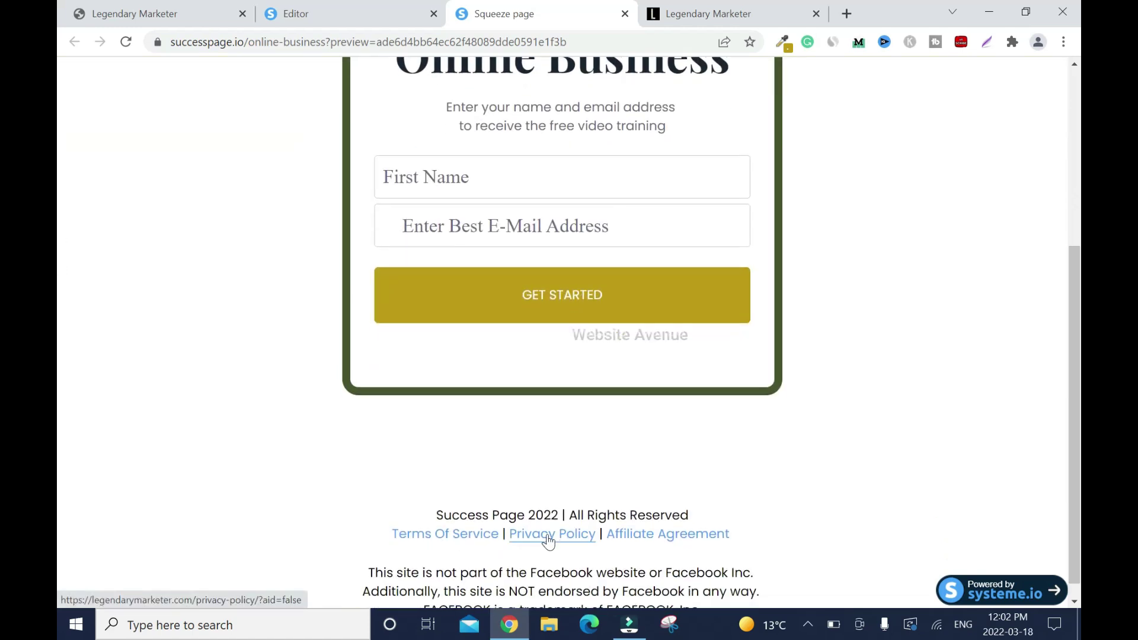
scroll(59, 486, down, 1)
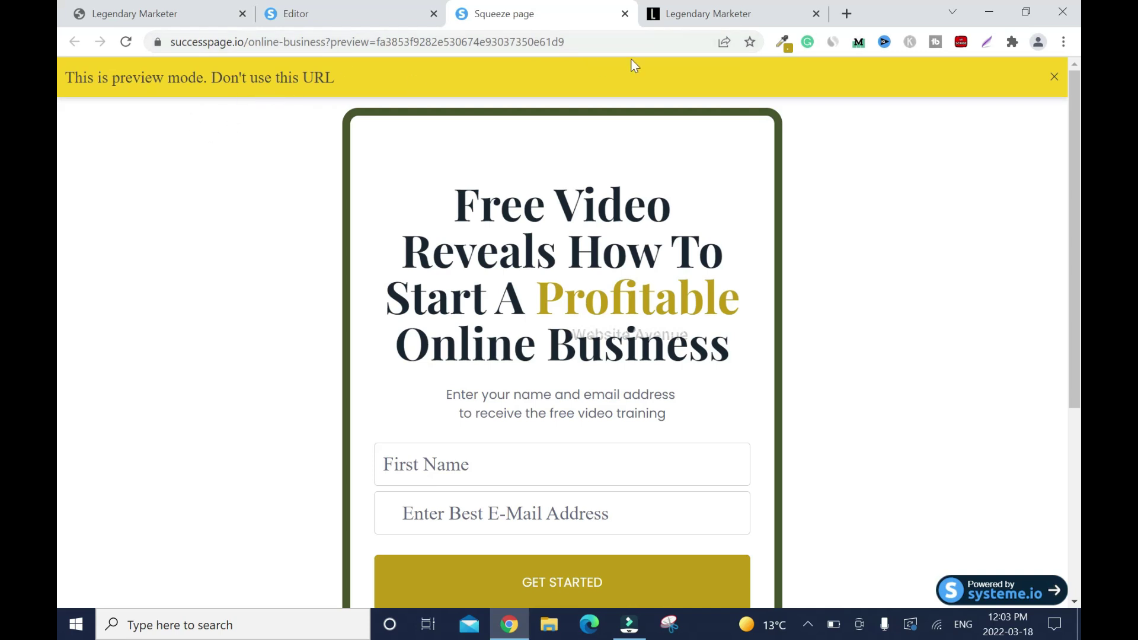
click(625, 14)
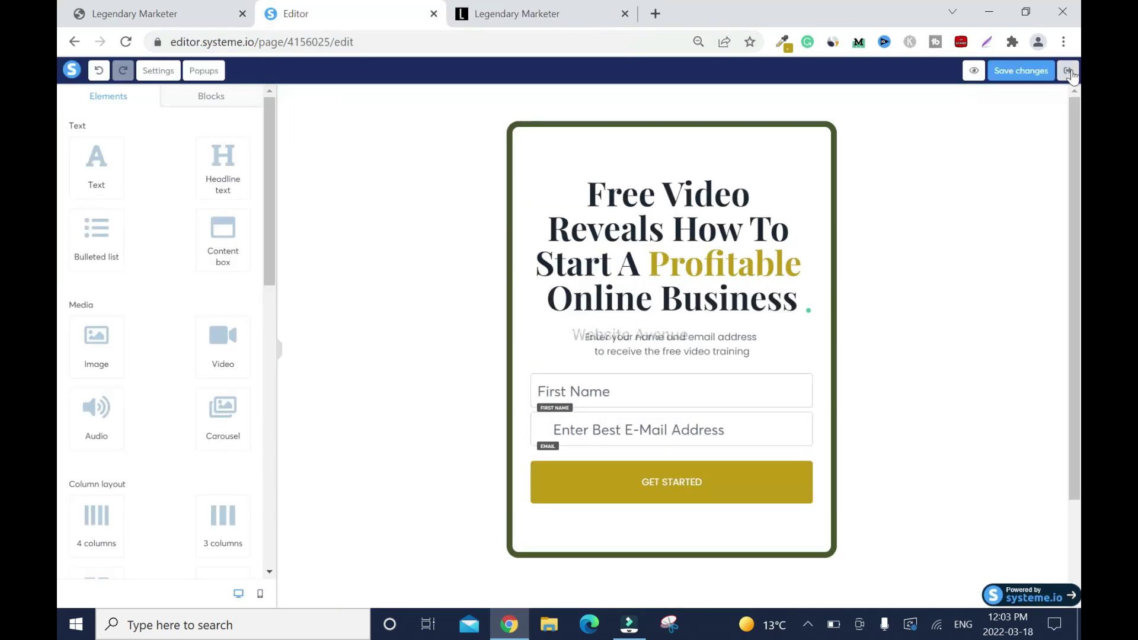
click(1069, 71)
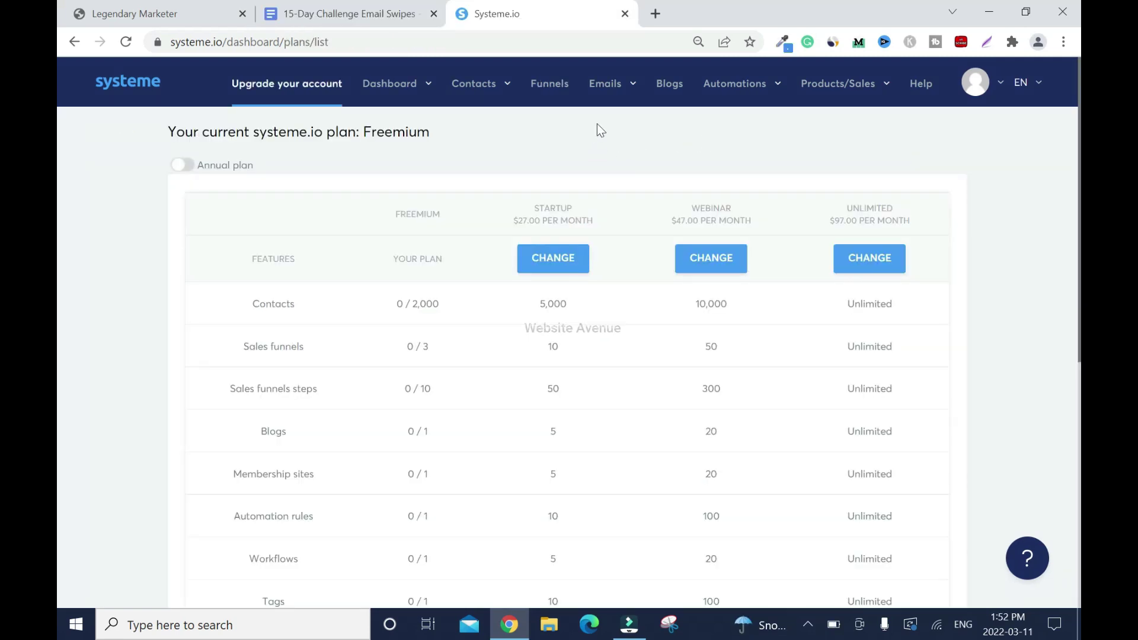
- Create and save a new email campaign named Affiliate MKT
mouse_move(618, 92)
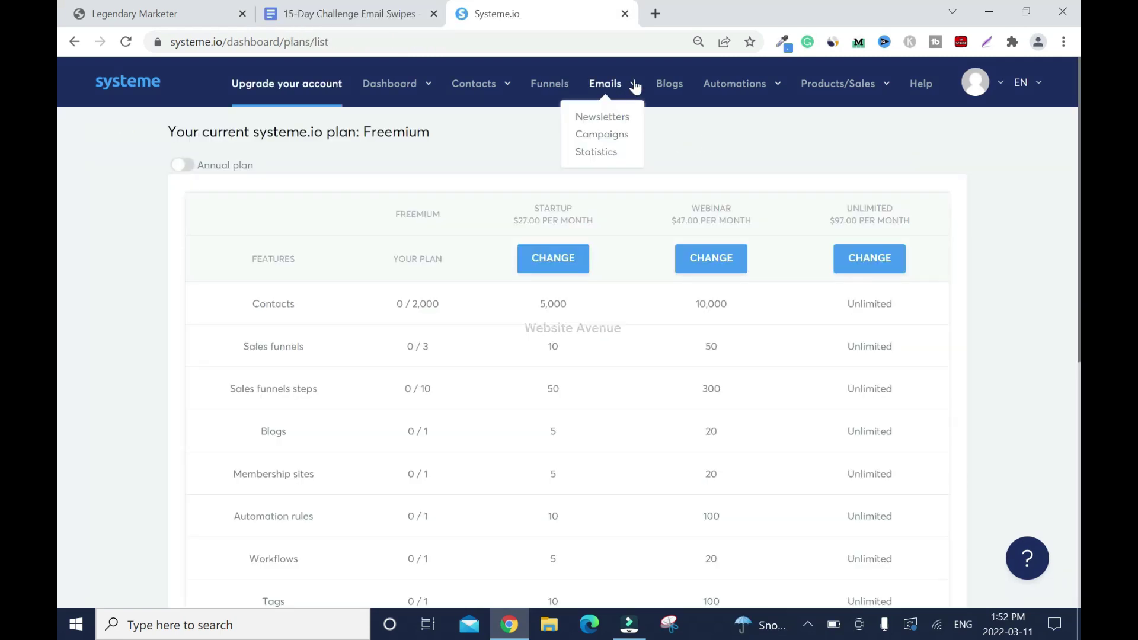
click(607, 137)
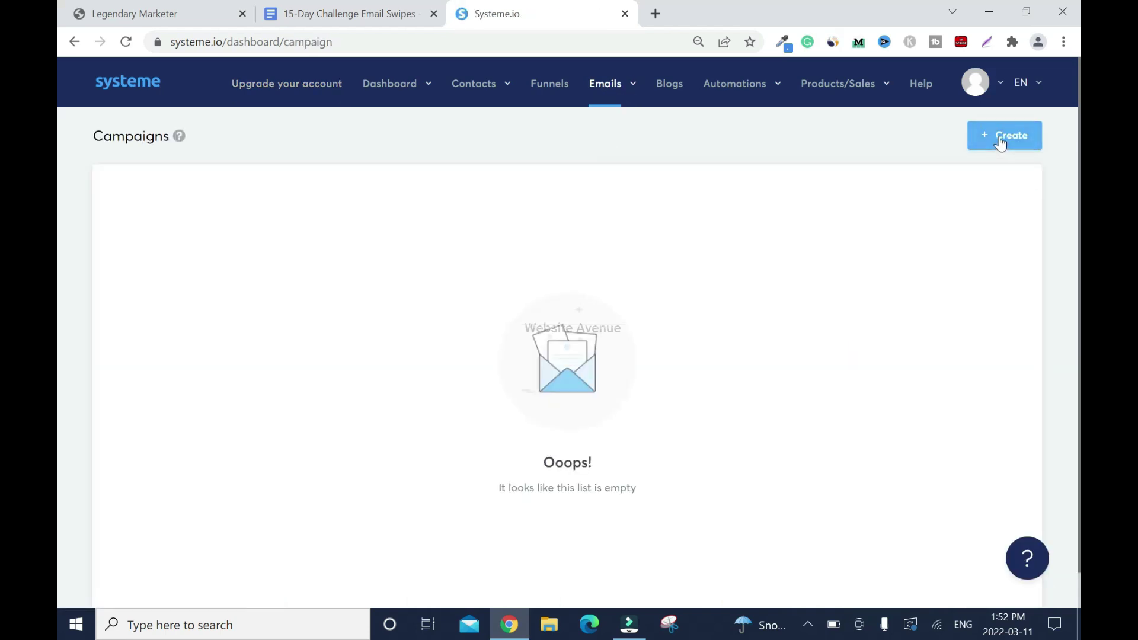
click(1001, 140)
key(Return)
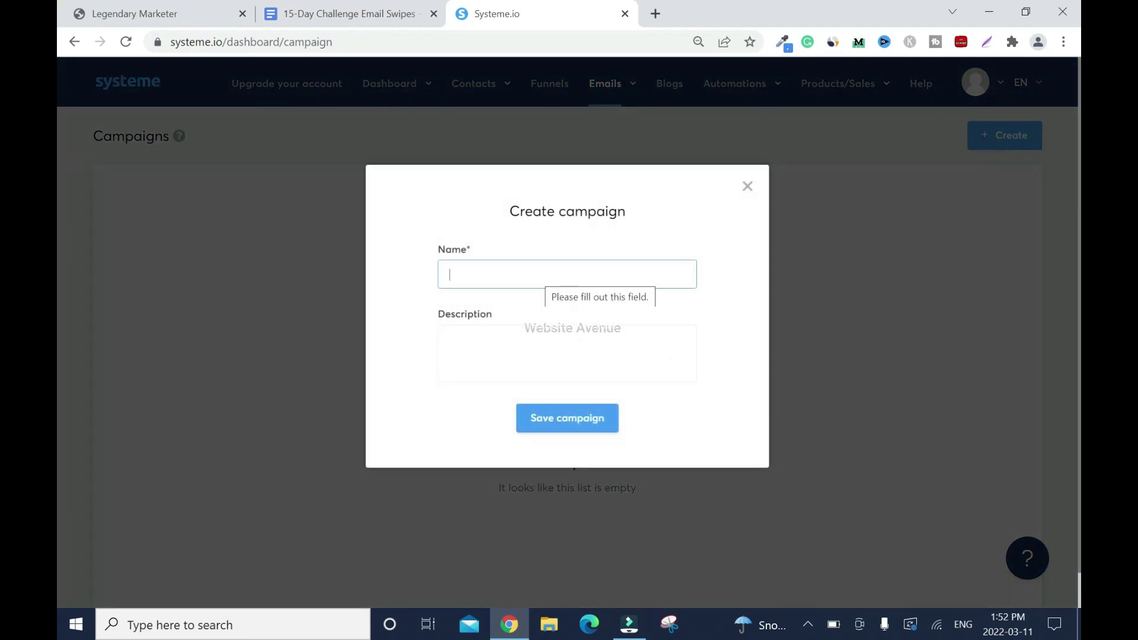
text(Affiliate)
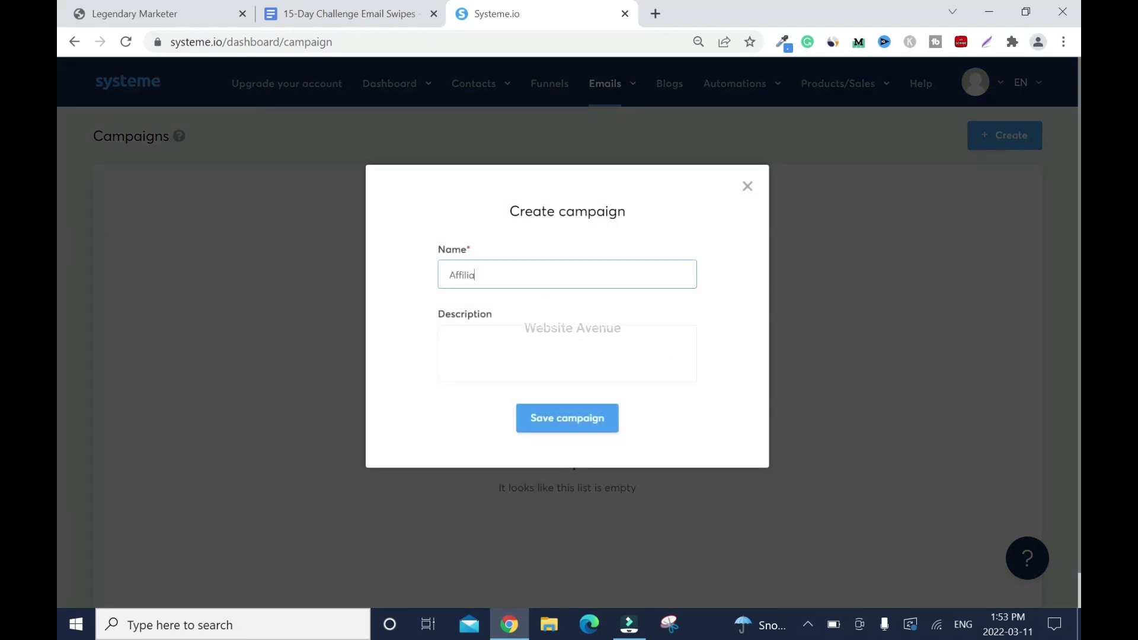
text( MKT)
click(569, 418)
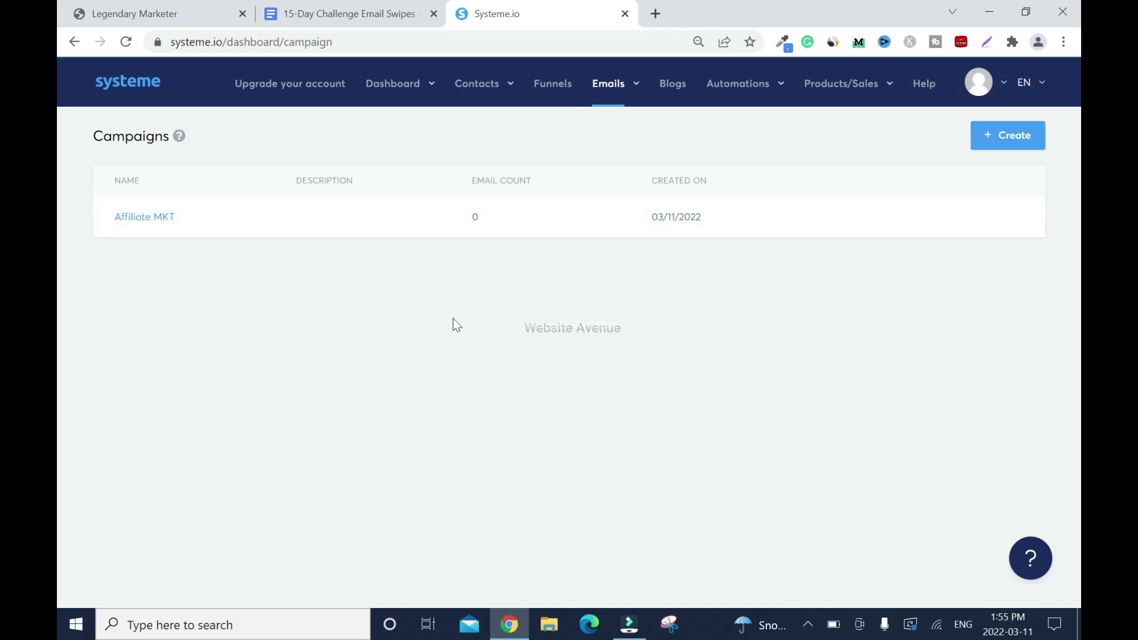
- Open the Affiliate MKT campaign and start adding an email to it
click(158, 218)
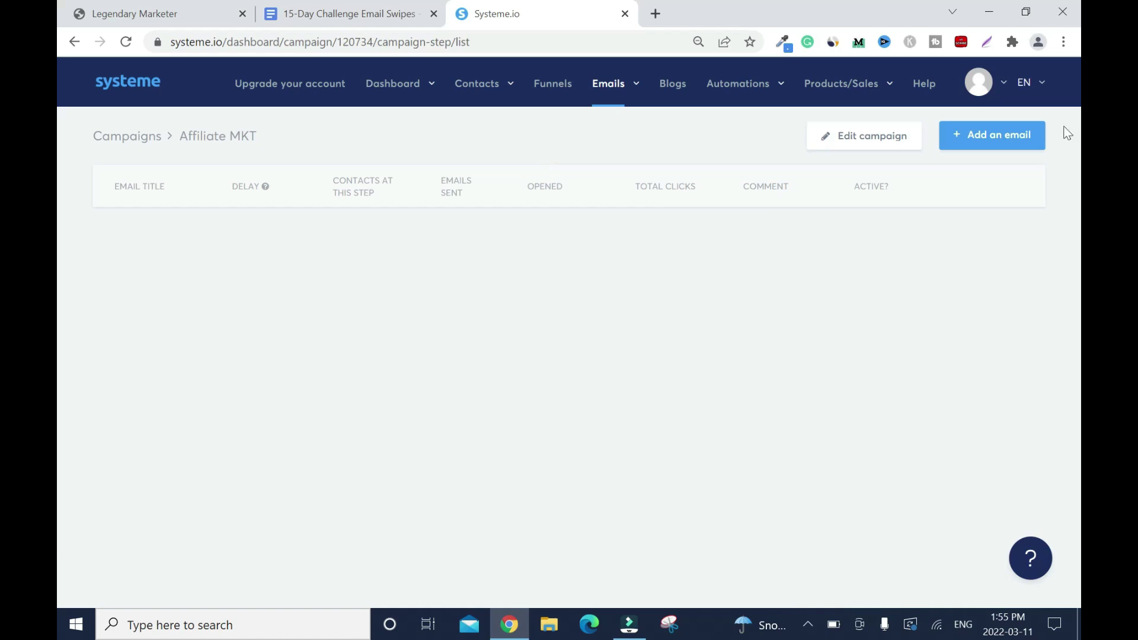
click(1007, 141)
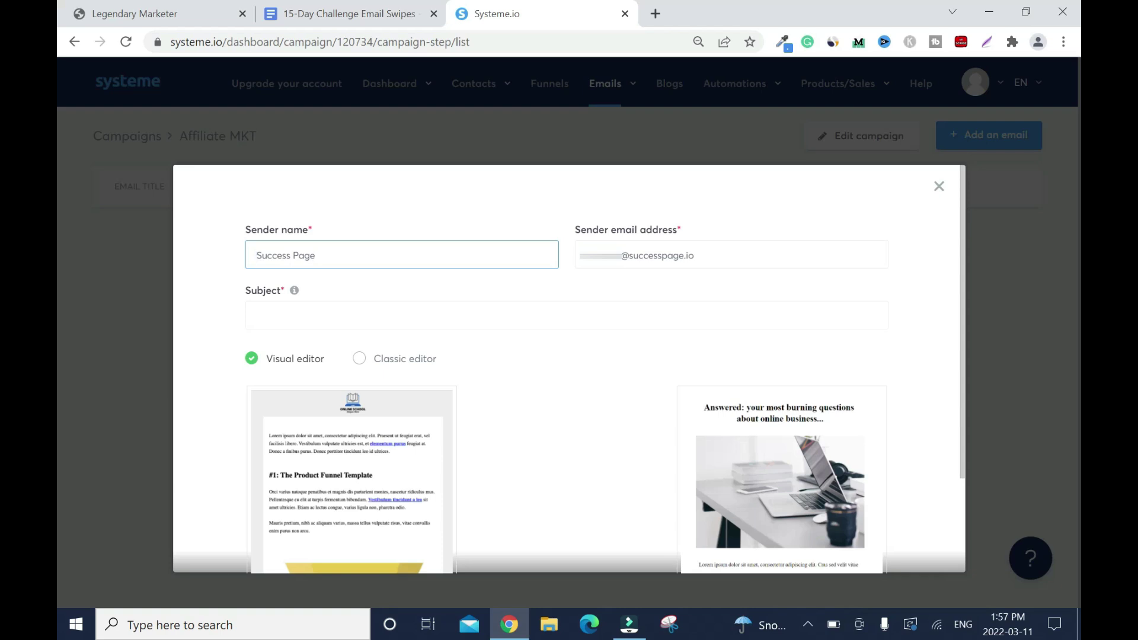
key(Return)
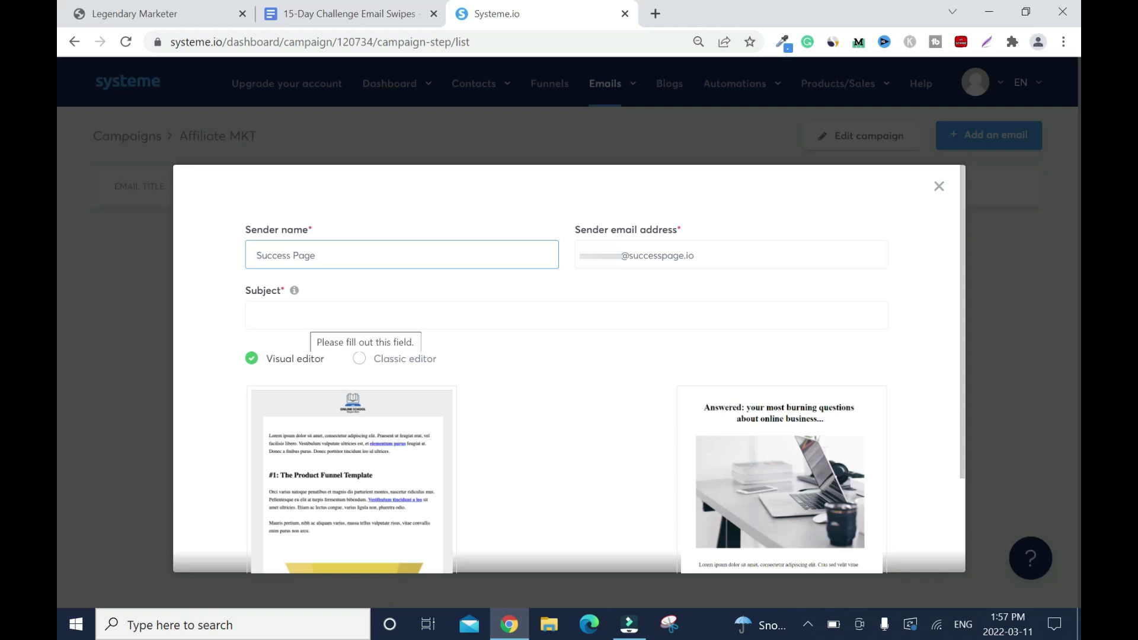
- Copy the subject "You Got Screwed.." from Email Swipe #1 in the 15-Day Challenge Email Swipes document and paste it as the email's subject
click(341, 13)
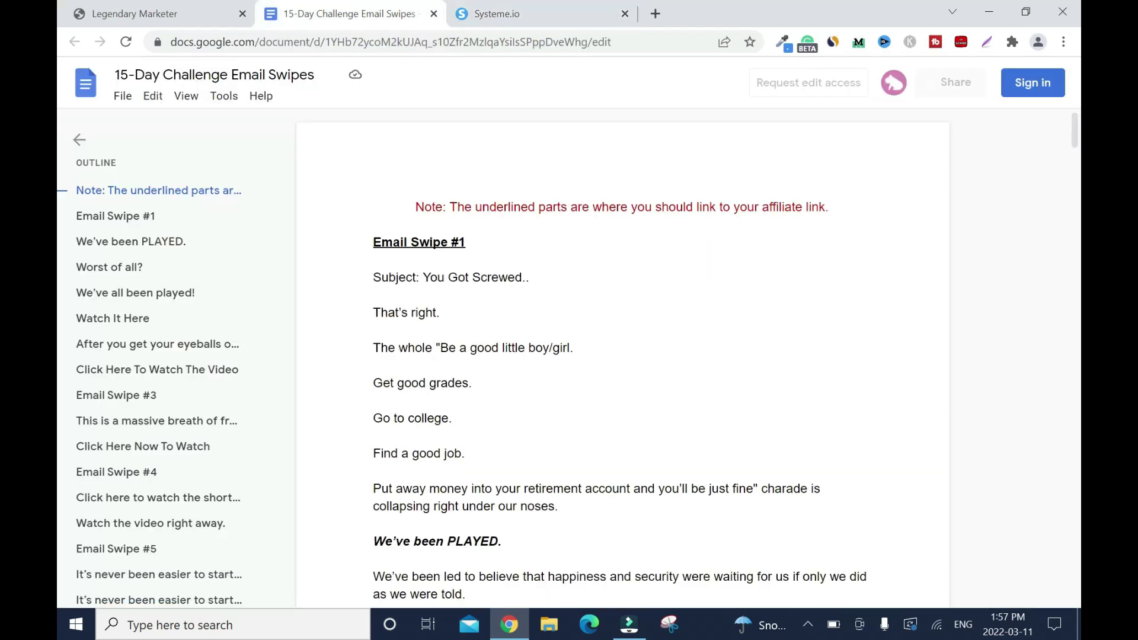
drag(422, 278, 529, 277)
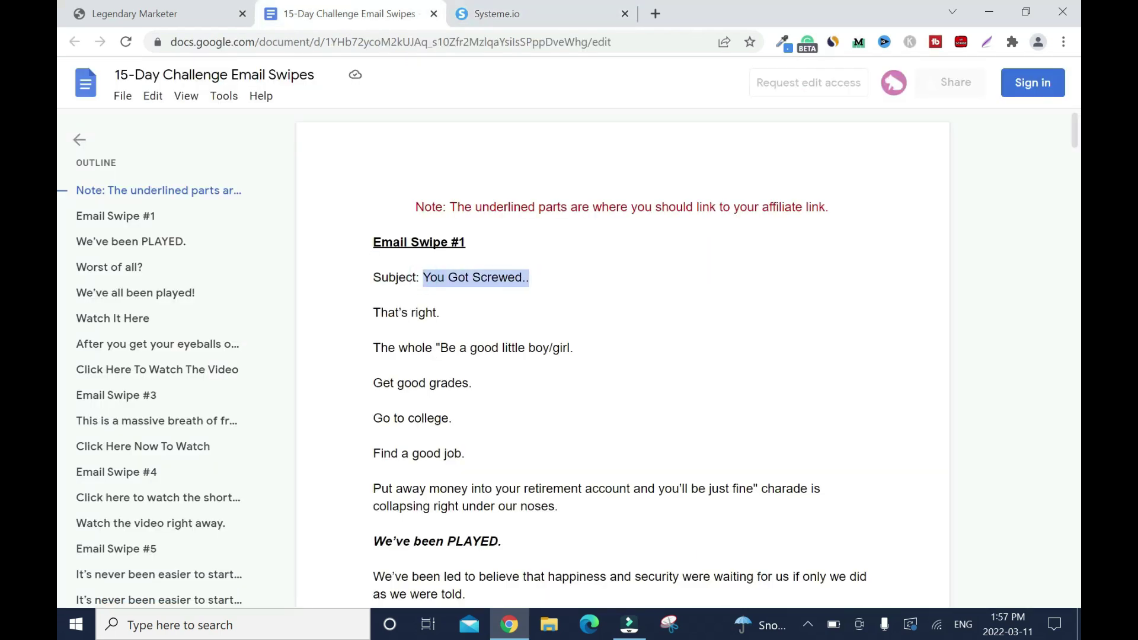
right_click(515, 279)
click(543, 291)
click(503, 11)
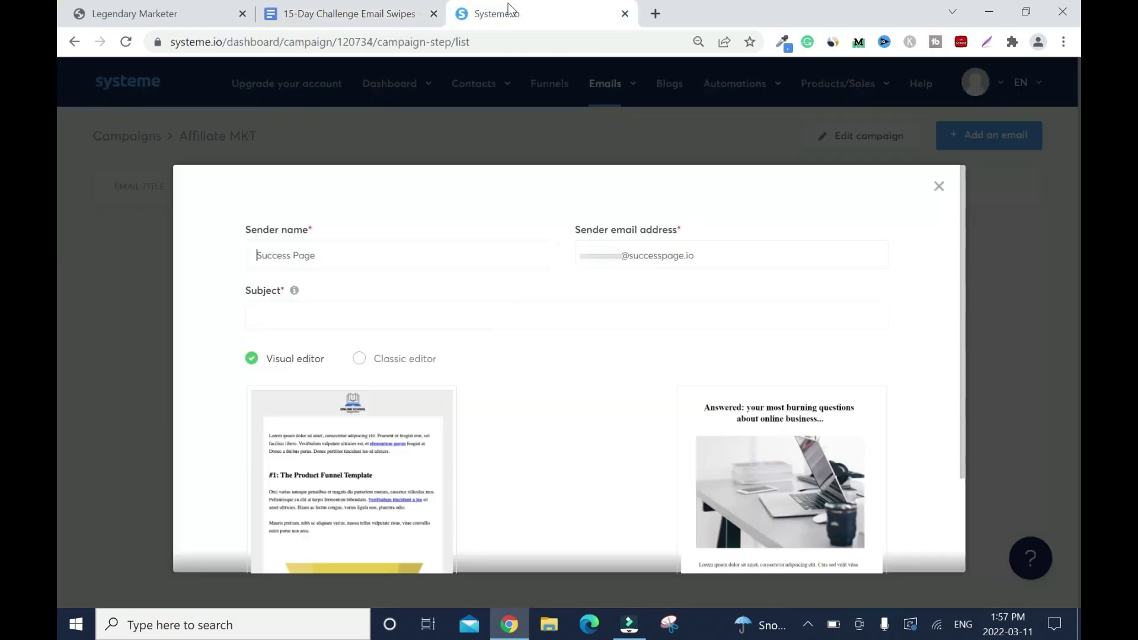
click(337, 315)
right_click(344, 317)
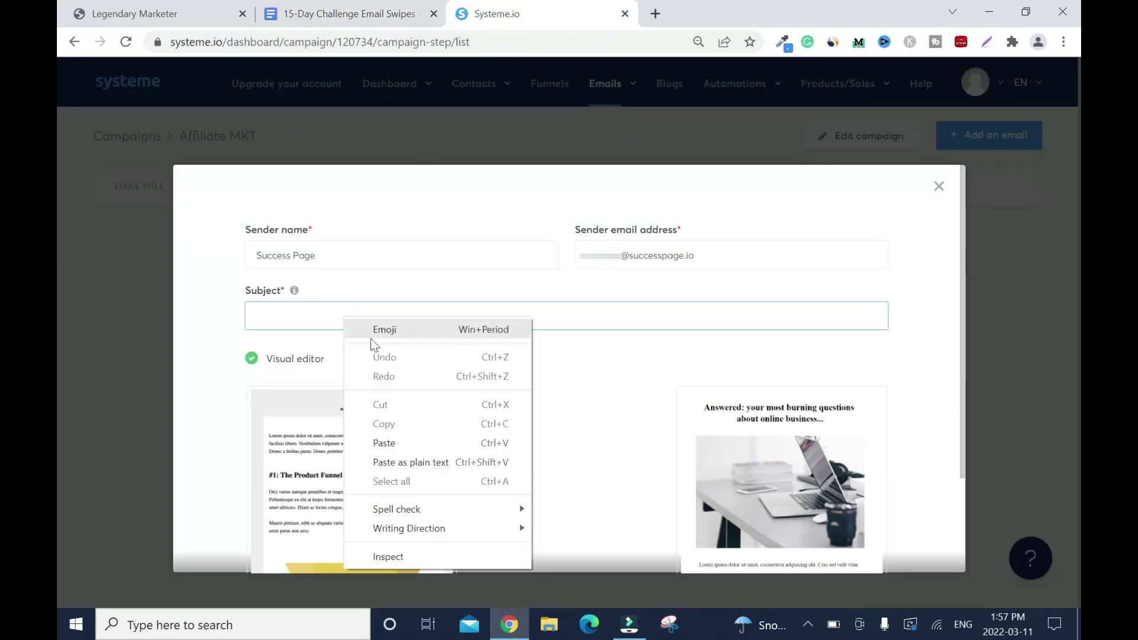
click(408, 442)
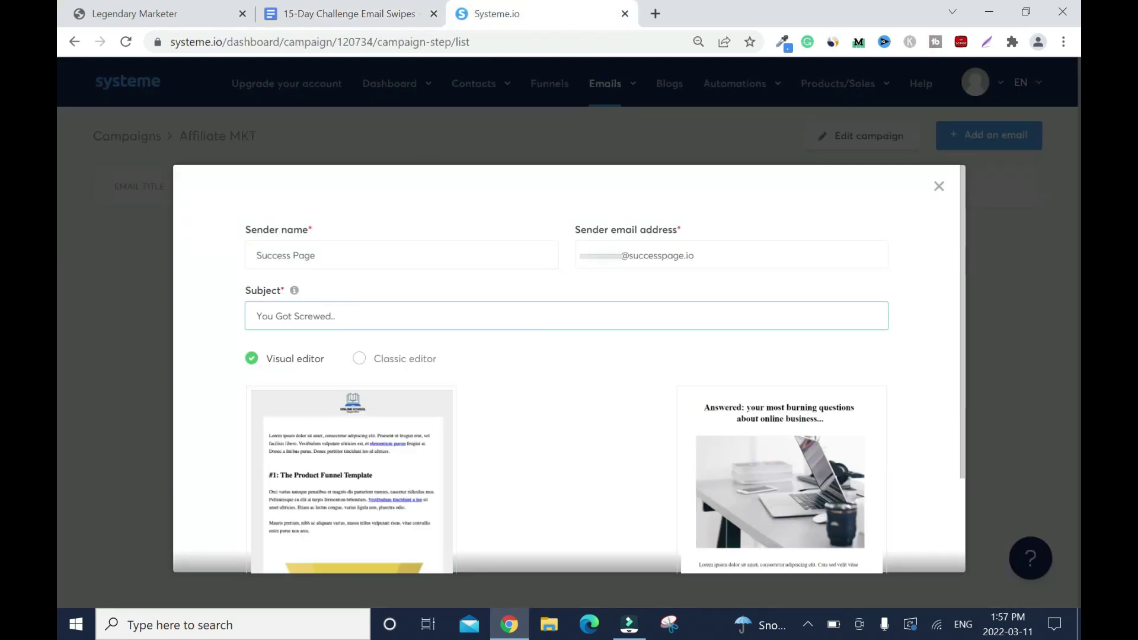
click(940, 415)
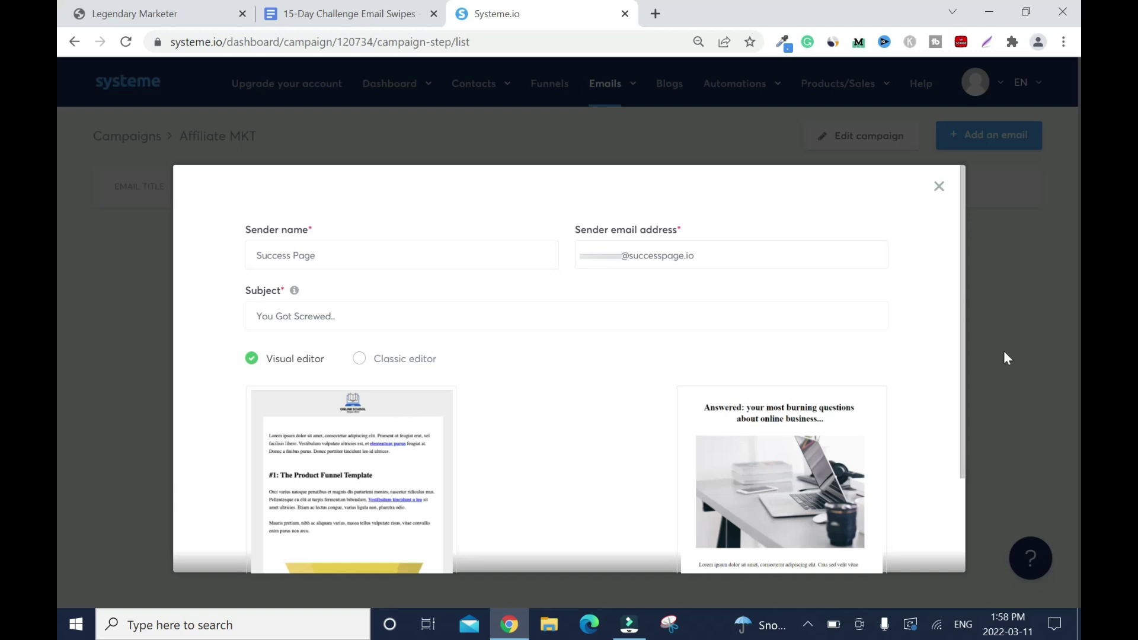
- Create the email with the Classic editor and dismiss the deferred-email notice
scroll(960, 358, down, 2)
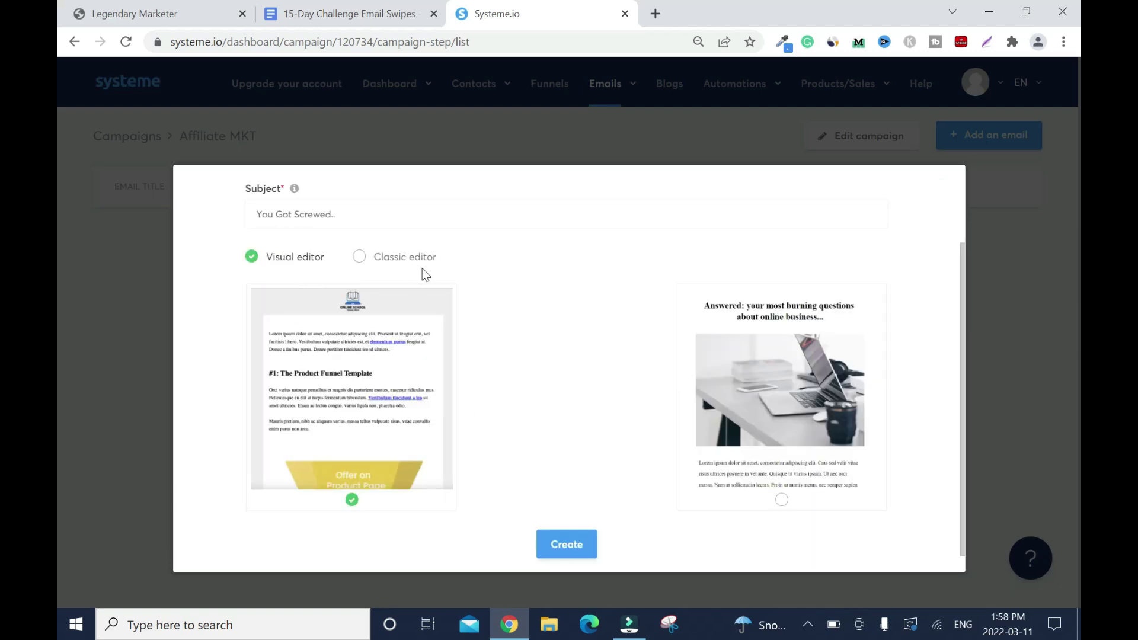
click(384, 255)
click(550, 399)
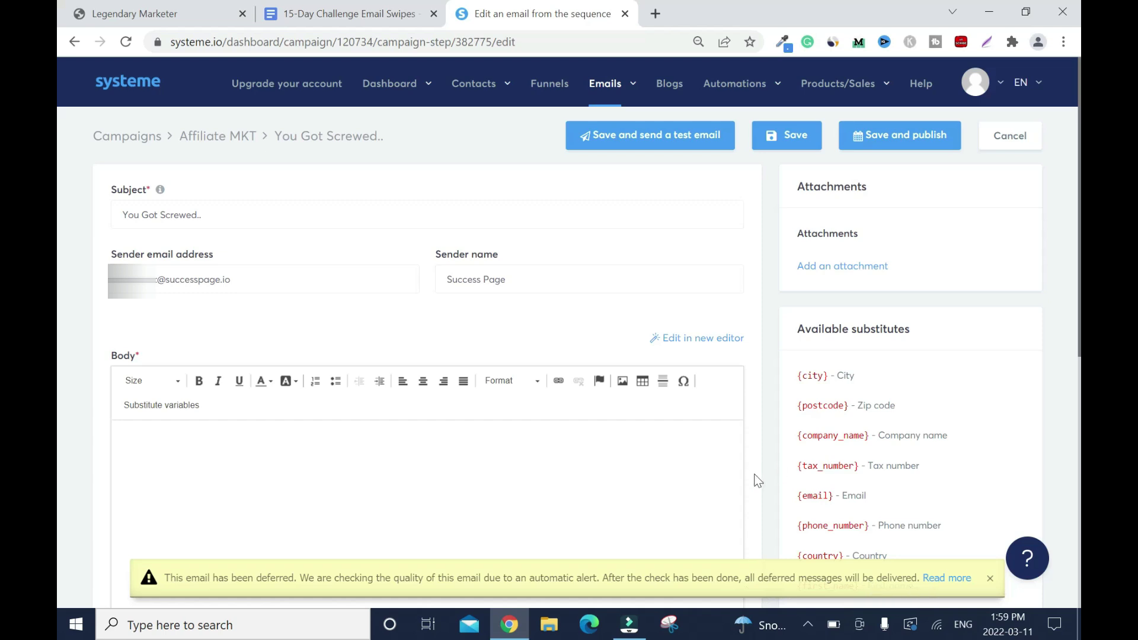
click(990, 577)
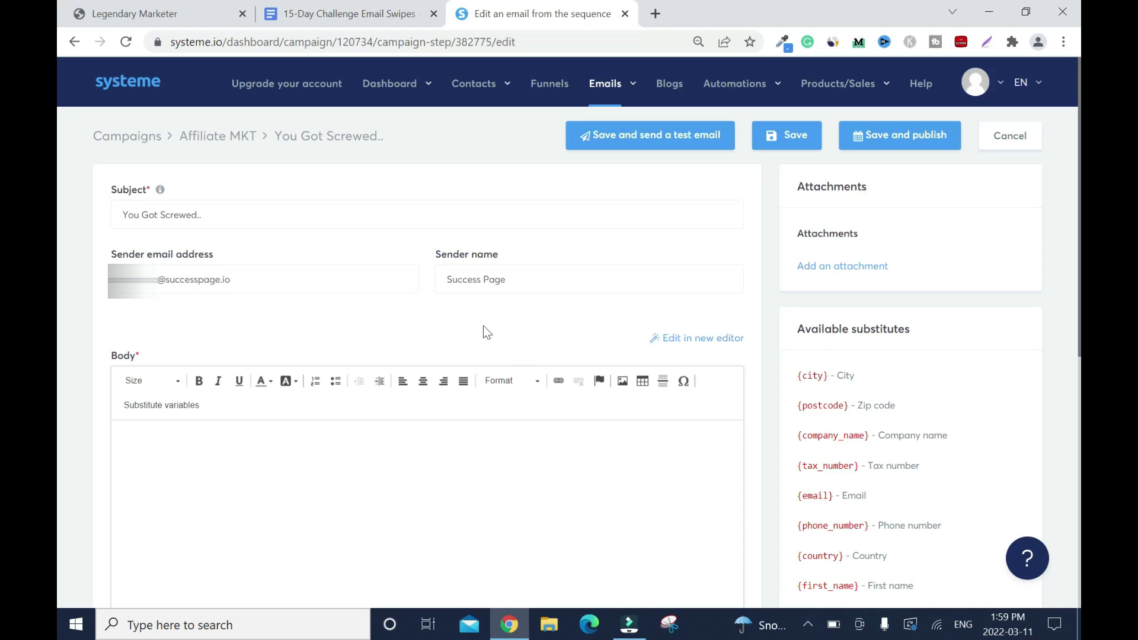
scroll(186, 296, down, 4)
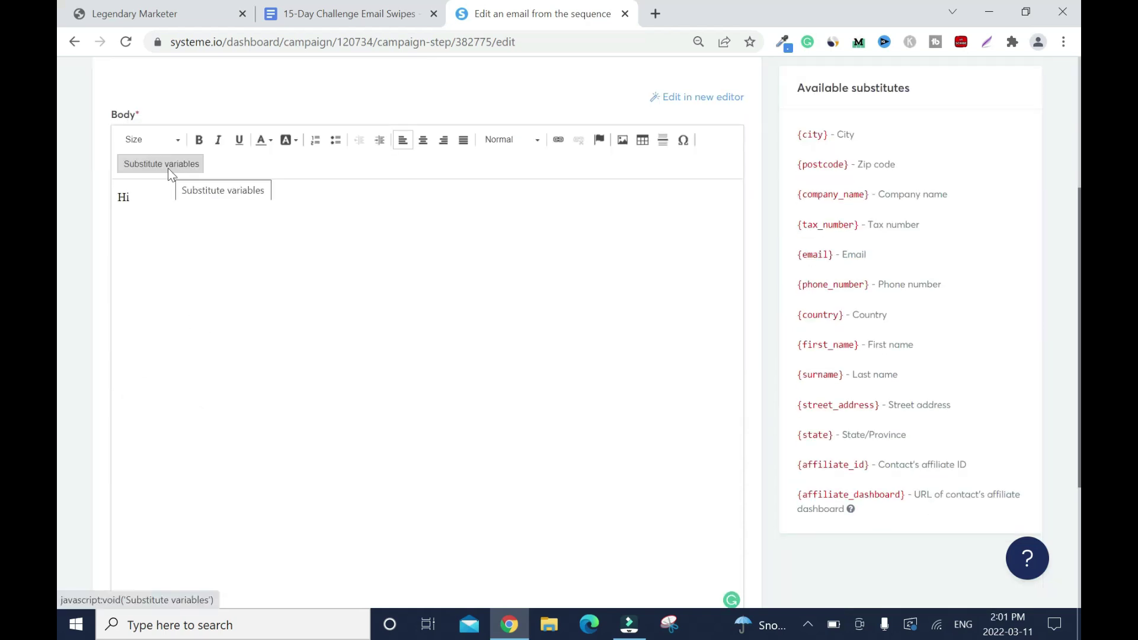
- Insert the First name substitute variable after "Hi" in the email body and start a new line below it
click(168, 169)
click(445, 290)
click(445, 317)
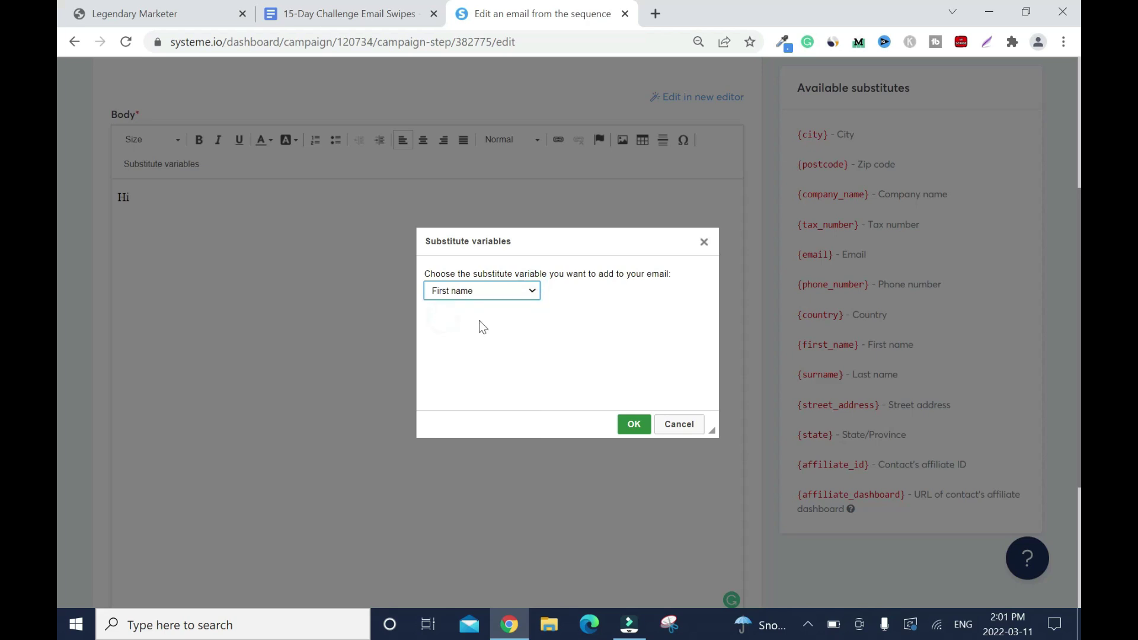
click(634, 424)
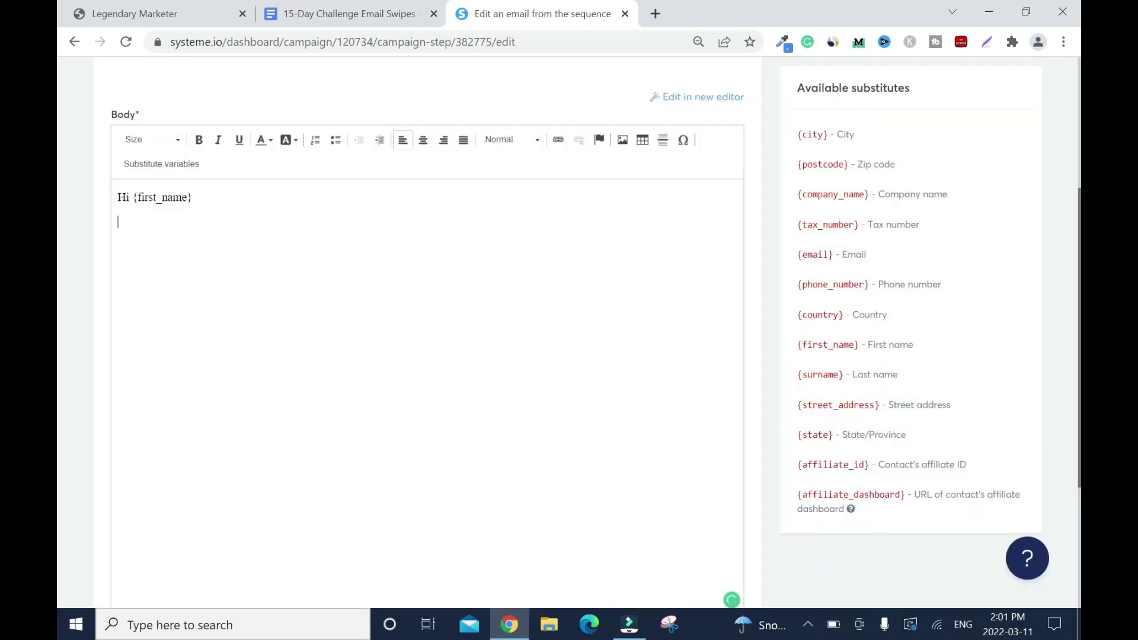
- Copy the full body of Email Swipe #1, from "That's right." to "Press Here Right Now To See It", in the 15-Day Challenge Email Swipes document
click(320, 14)
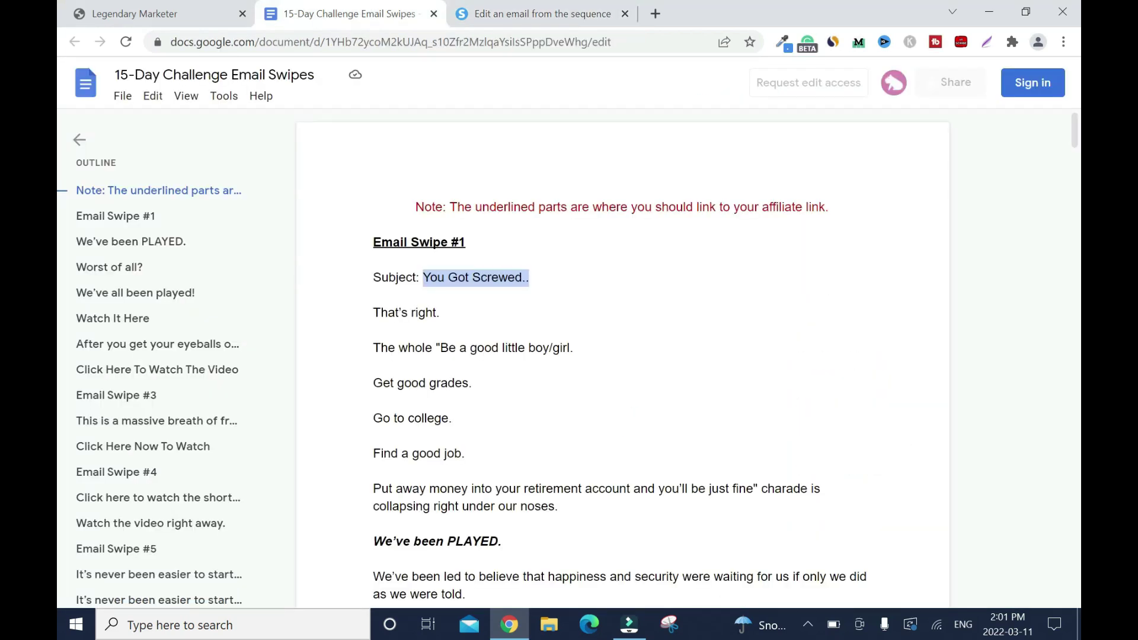
key(shift+Down)
key(shift+Down)
key(shift+Down)
key(shift+Down)
key(shift+Down)
key(shift+Down)
key(shift+Down)
key(shift+Down)
key(shift+Down)
key(shift+Down)
key(shift+Down)
key(shift+Down)
key(shift+Down)
key(shift+Down)
key(shift+Down)
key(shift+Down)
key(shift+Down)
key(shift+Down)
key(shift+Down)
key(shift+Down)
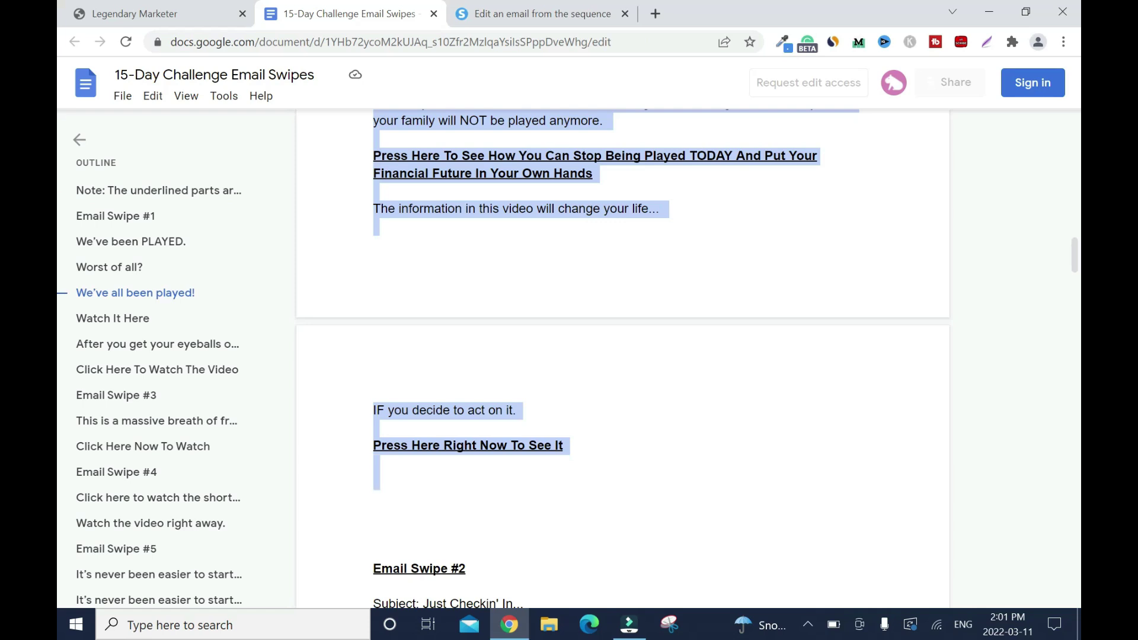
right_click(523, 418)
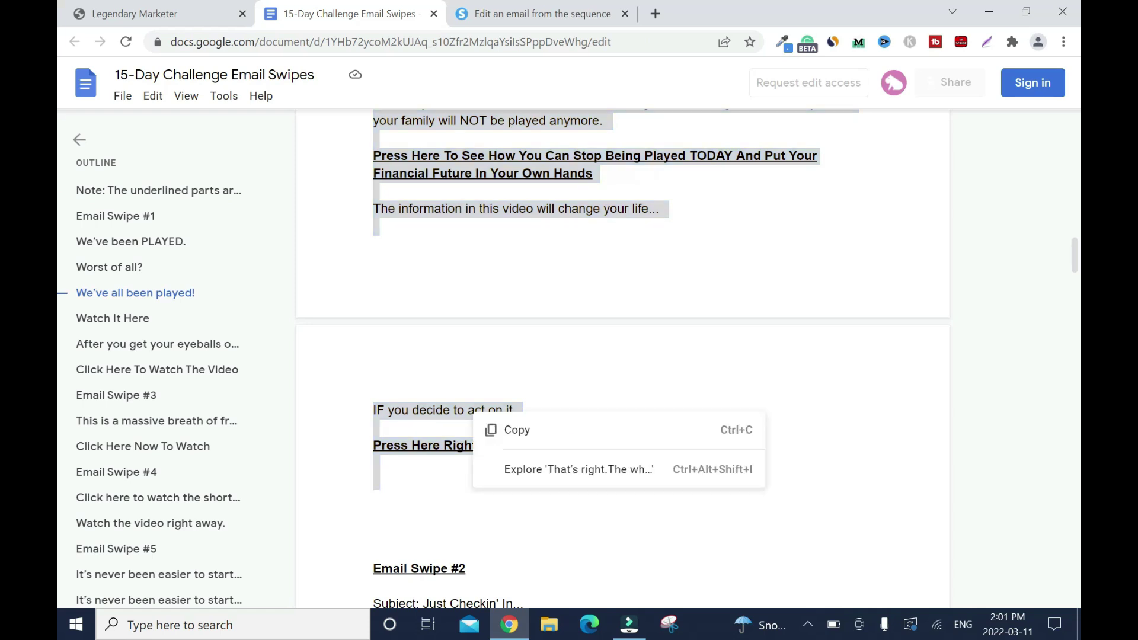
click(535, 426)
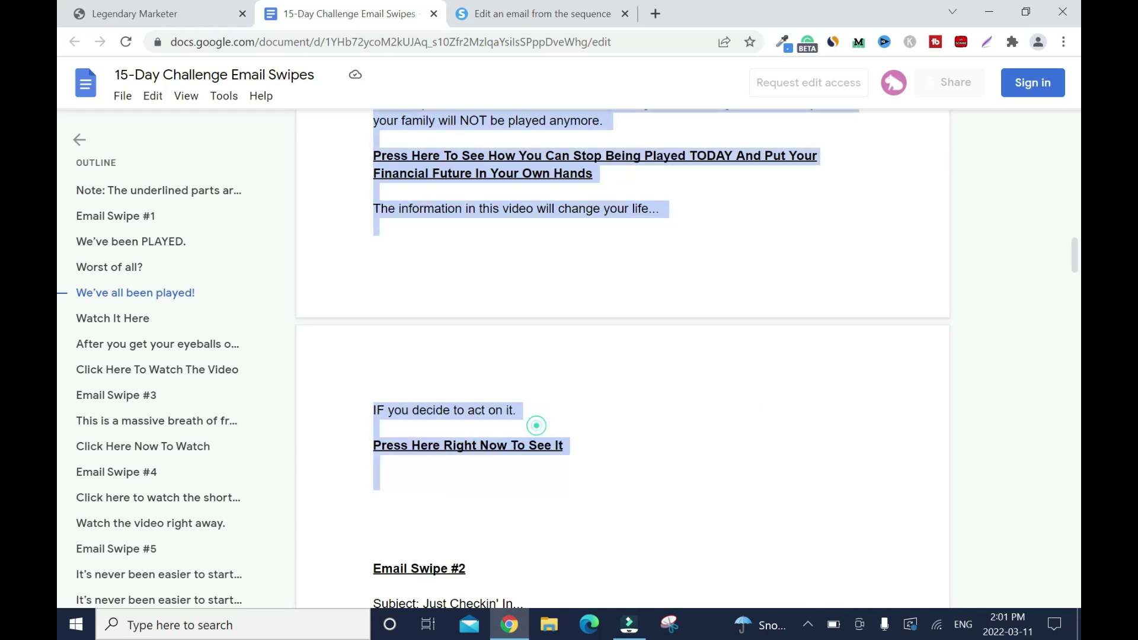
- Paste the copied Email Swipe #1 text below the greeting in the Systeme.io email body
click(498, 15)
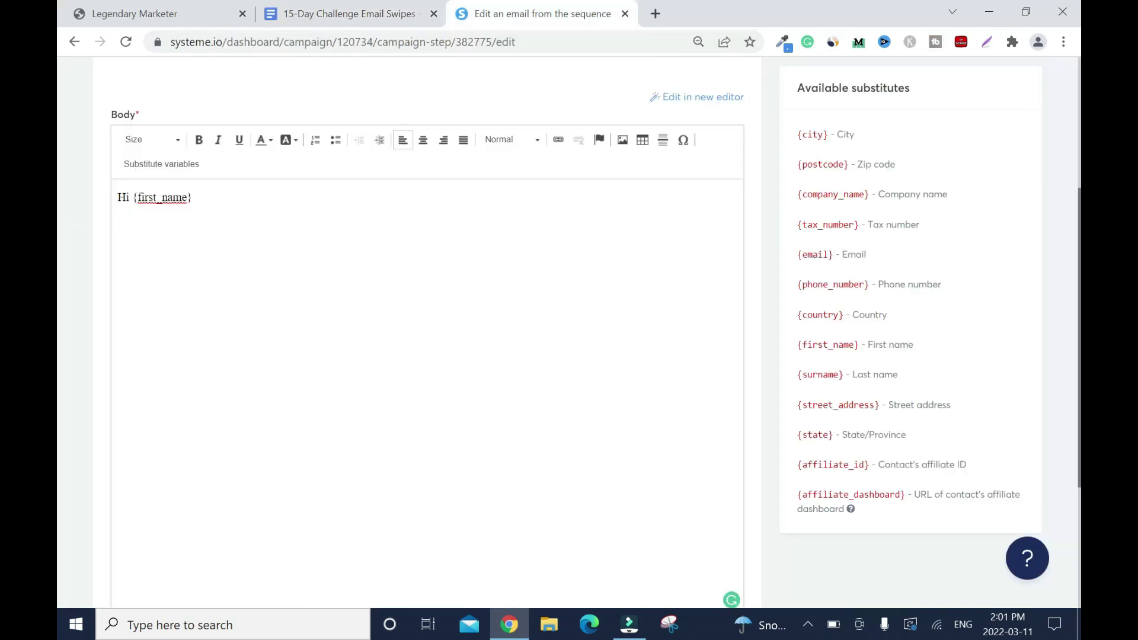
right_click(127, 225)
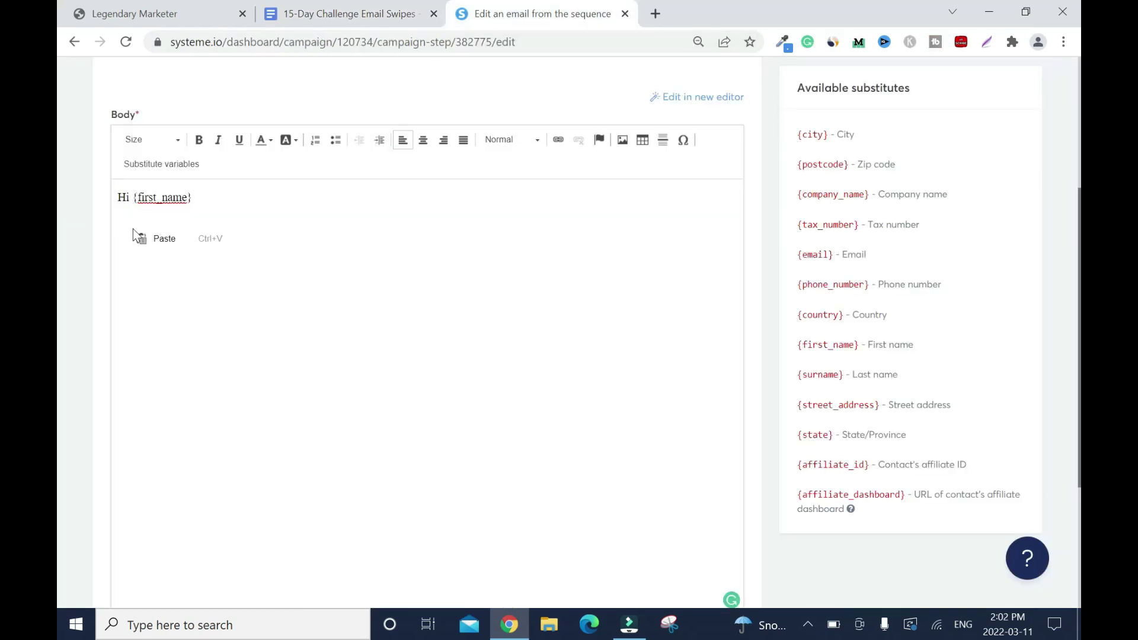
click(163, 235)
key(ctrl+v)
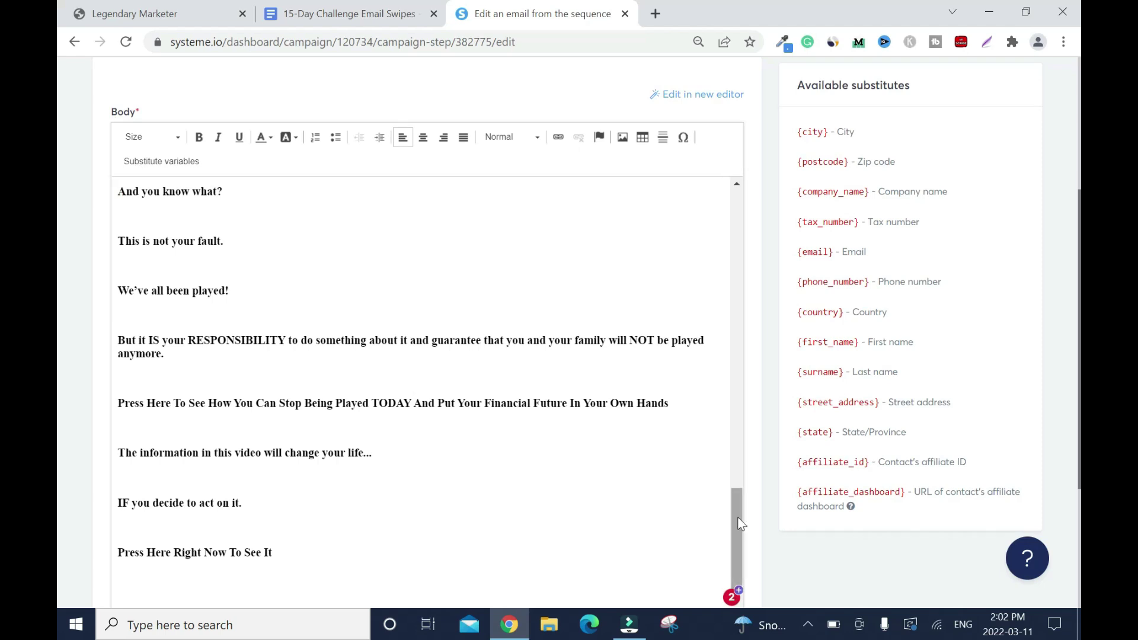
- Add a blank line between the greeting and "That's right.", and remove the bold formatting from all the pasted text
drag(741, 527, 730, 222)
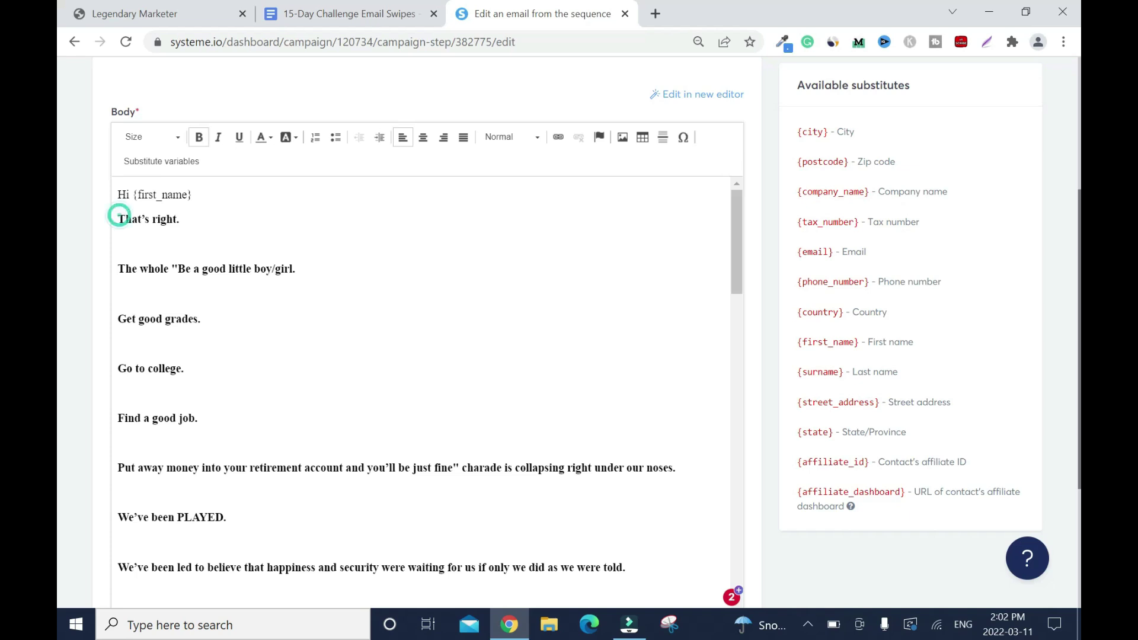
key(Return)
drag(118, 244, 391, 602)
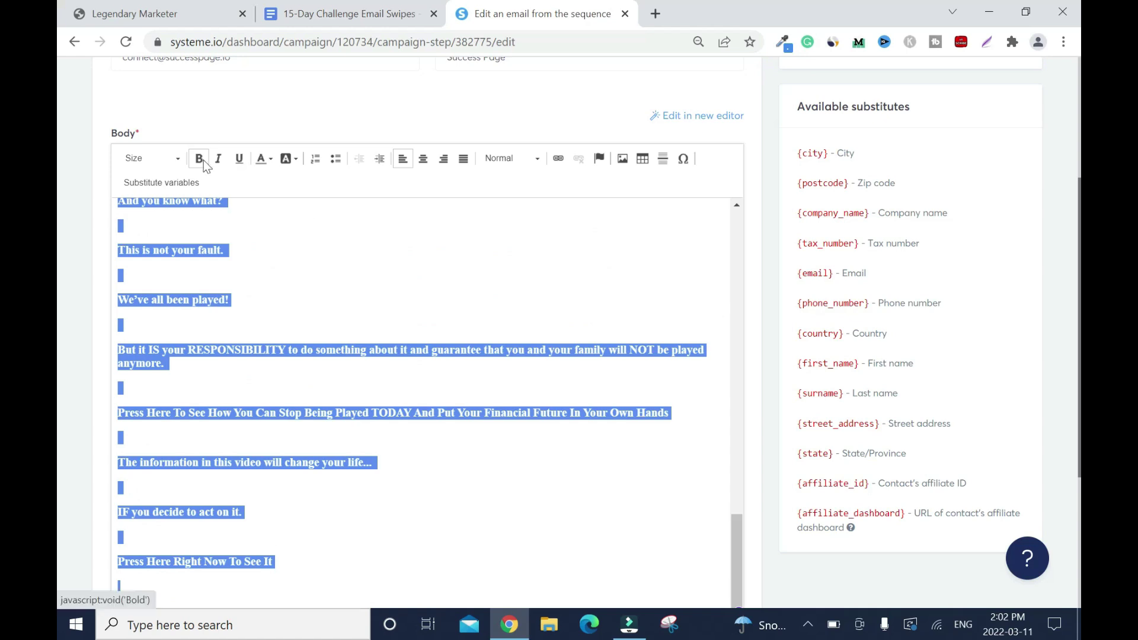
click(201, 160)
click(312, 284)
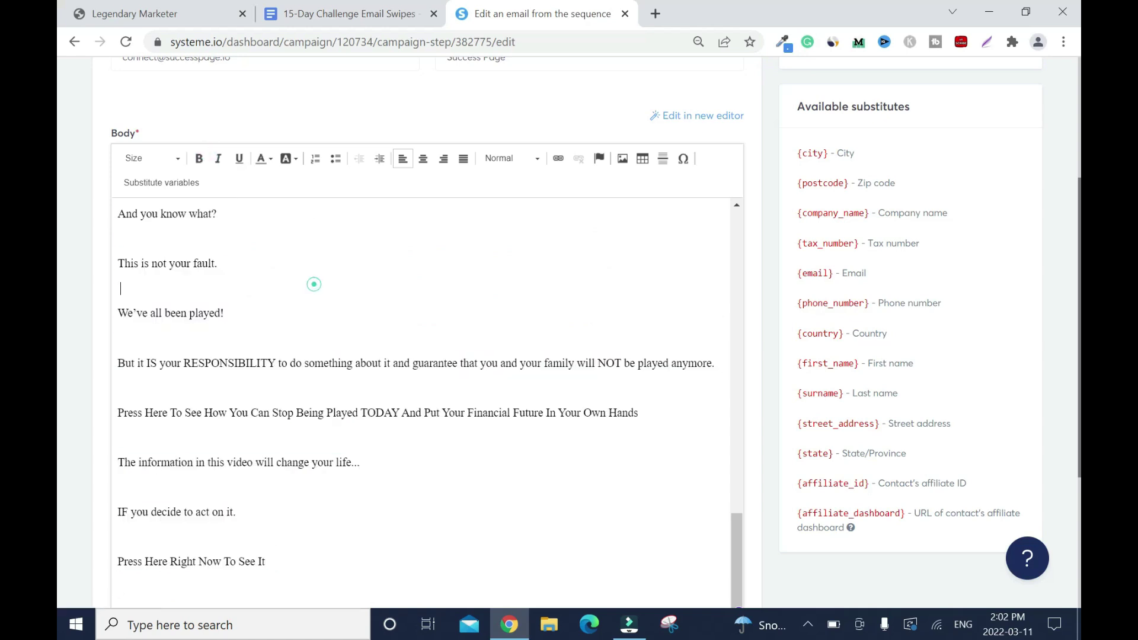
- Link the closing line "Press Here Right Now To See It" to the capture page affiliate link copied from Legendary Marketer
scroll(312, 285, down, 1)
drag(266, 522, 117, 521)
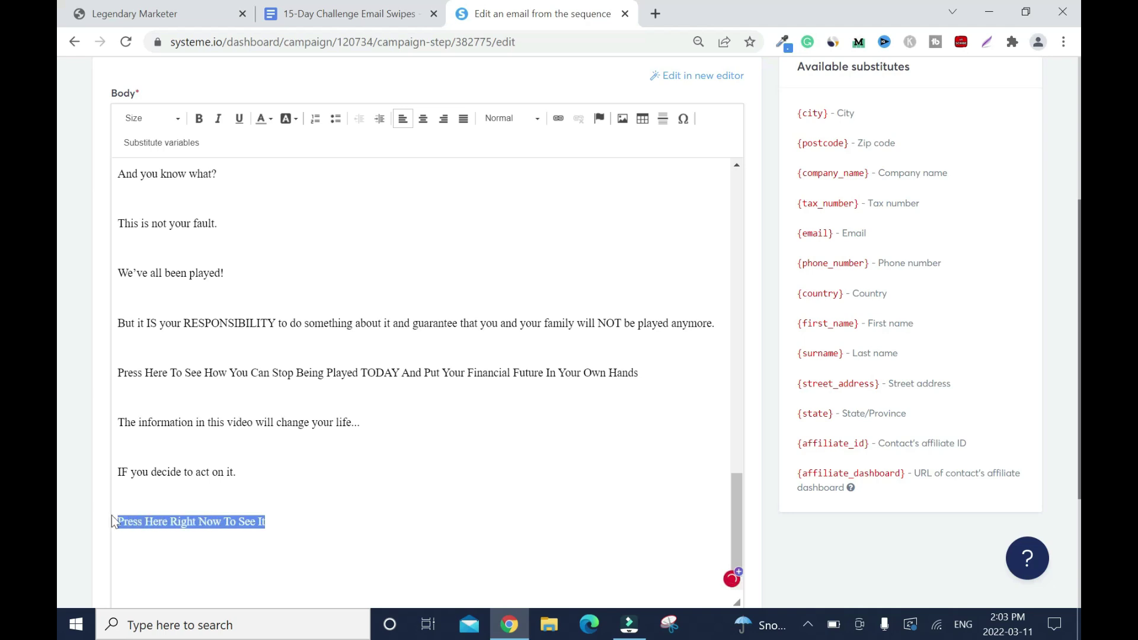
click(554, 119)
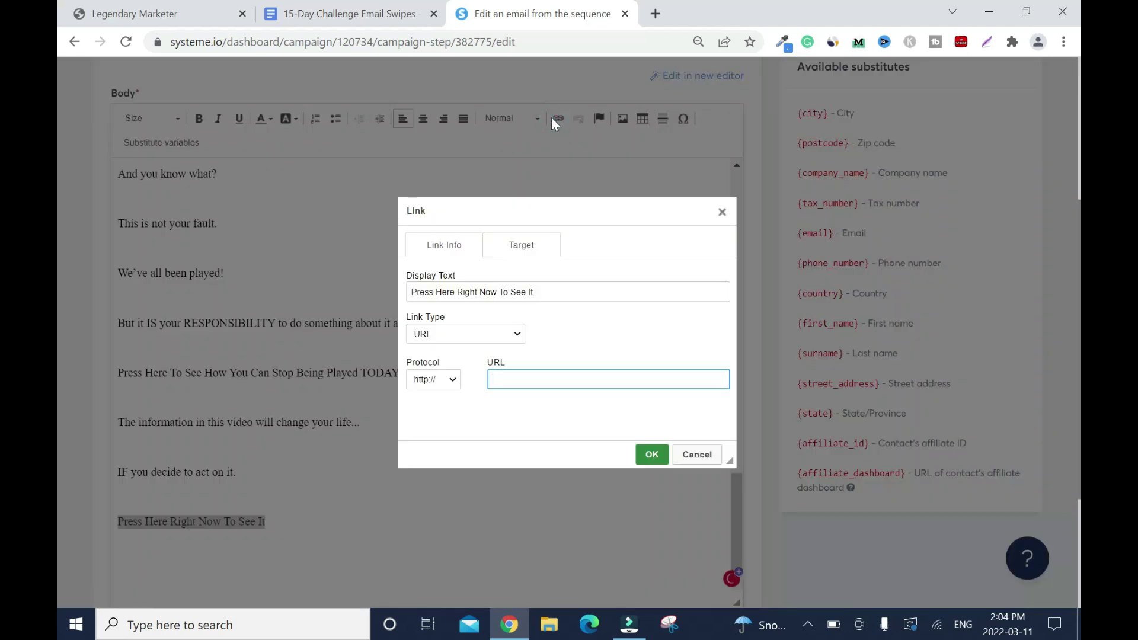
click(177, 18)
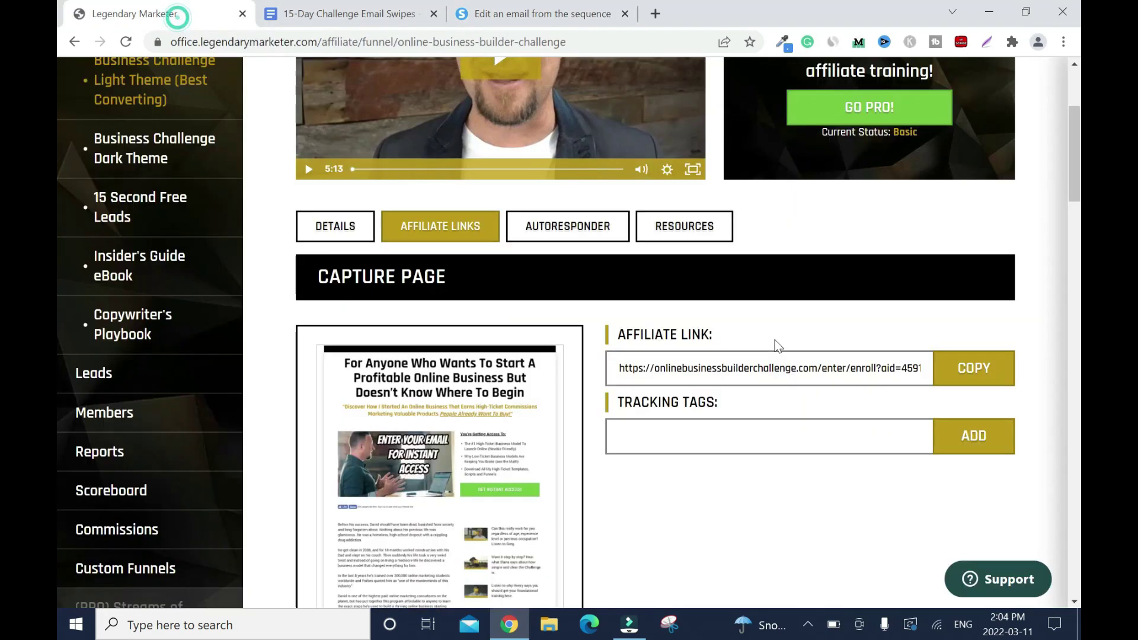
click(986, 370)
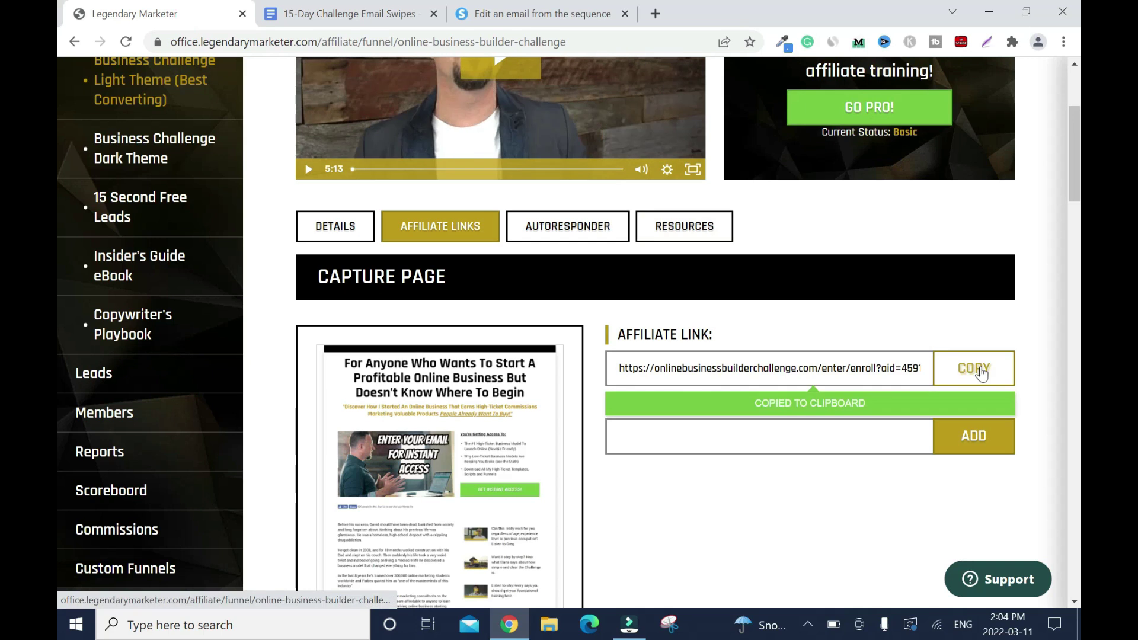
click(537, 13)
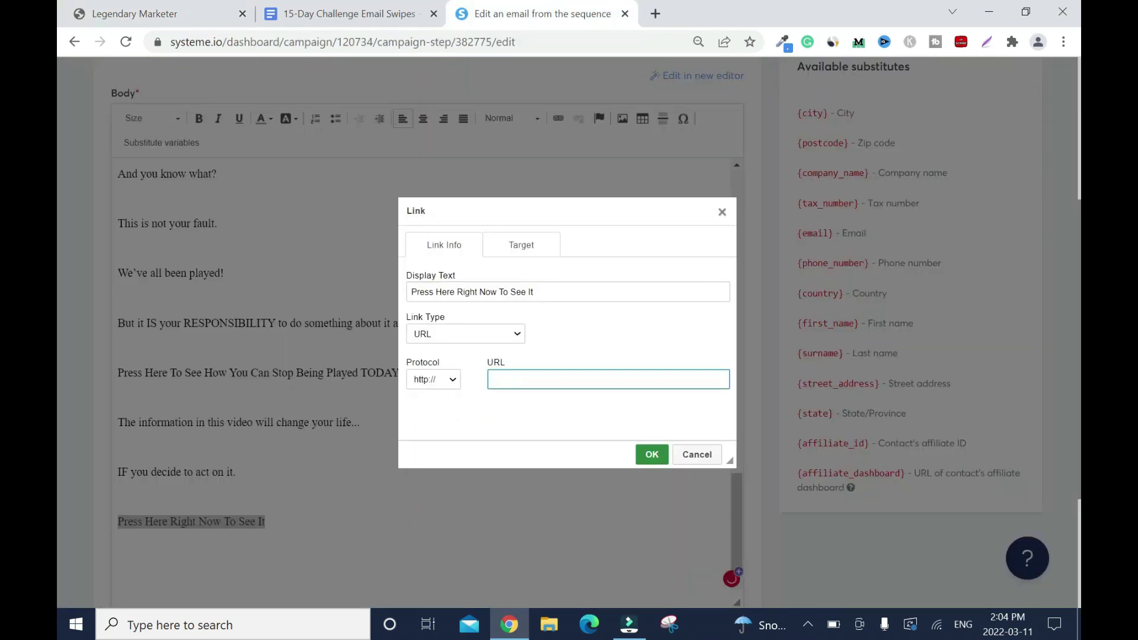
right_click(535, 379)
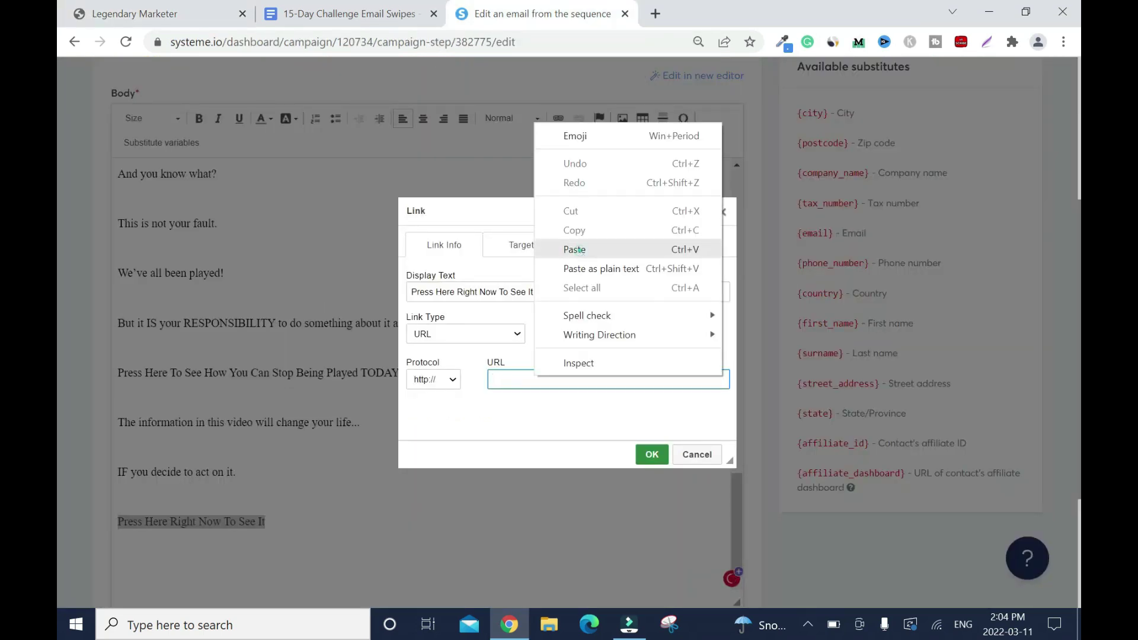
click(577, 250)
click(649, 453)
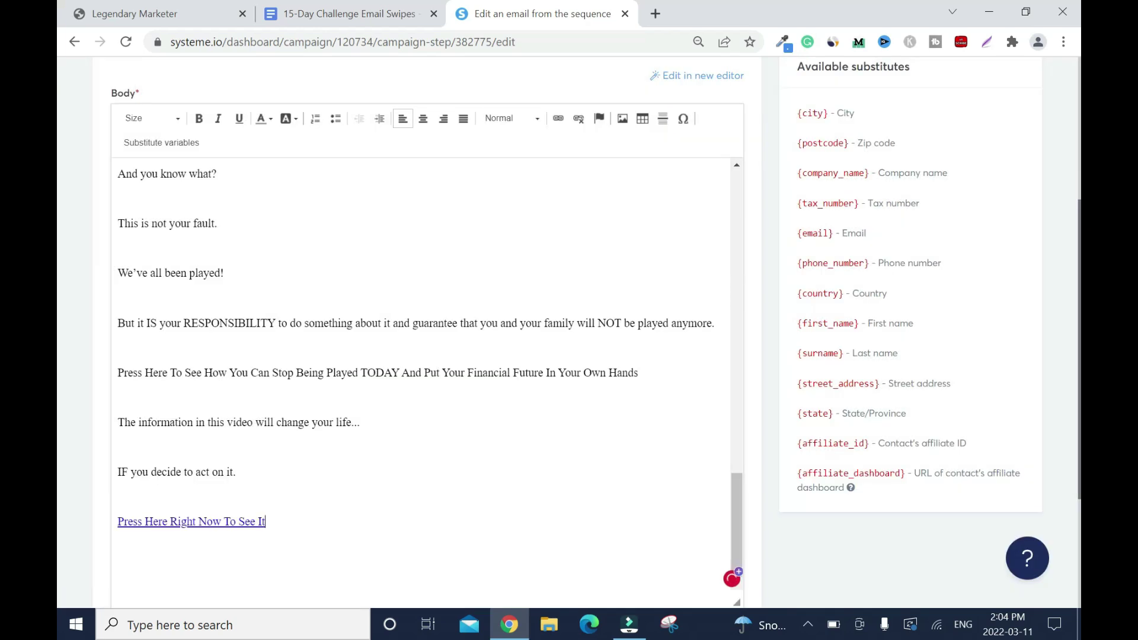
- Try a blue text color on the "Press Here Right Now To See It" link
drag(266, 521, 117, 521)
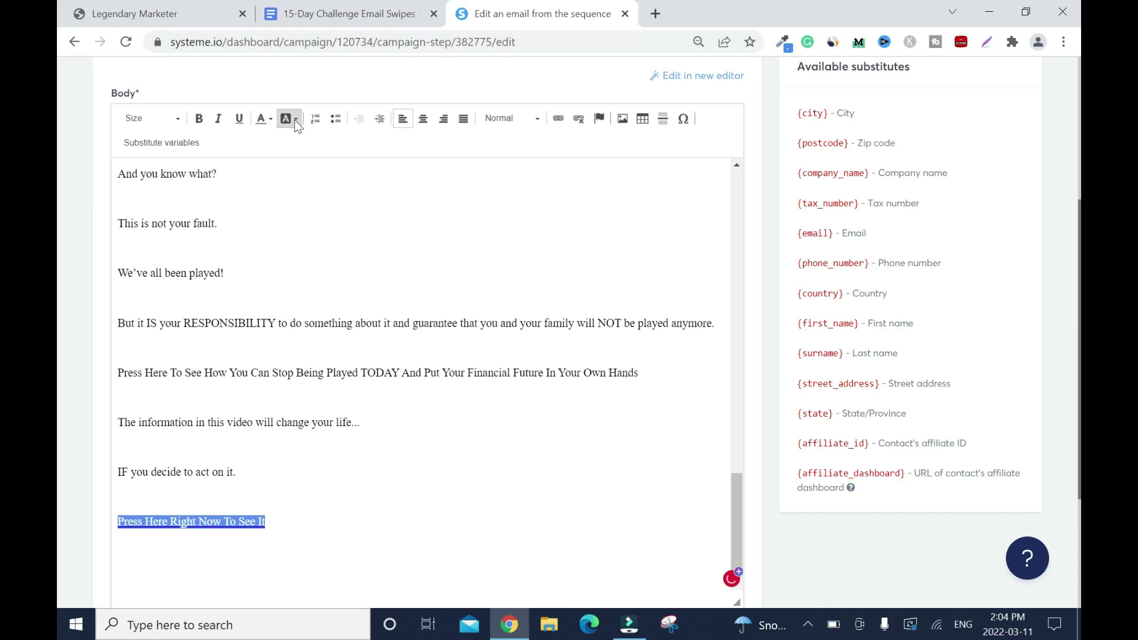
click(272, 119)
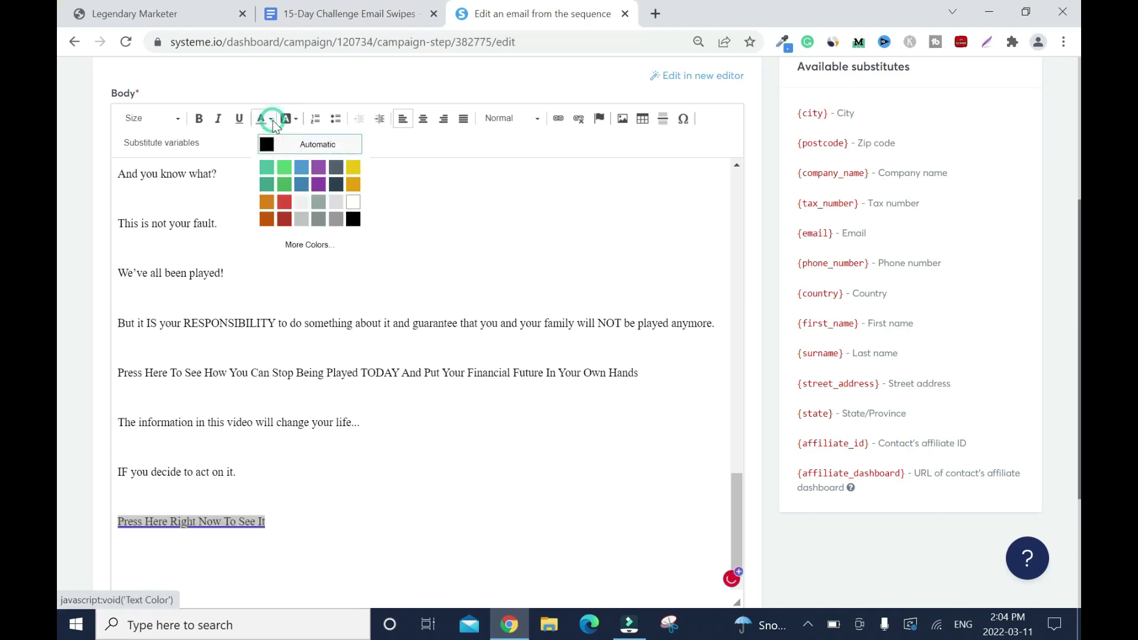
click(302, 169)
click(265, 522)
- Set the text color of the "Press Here Right Now To See It" link to red
drag(264, 521, 117, 521)
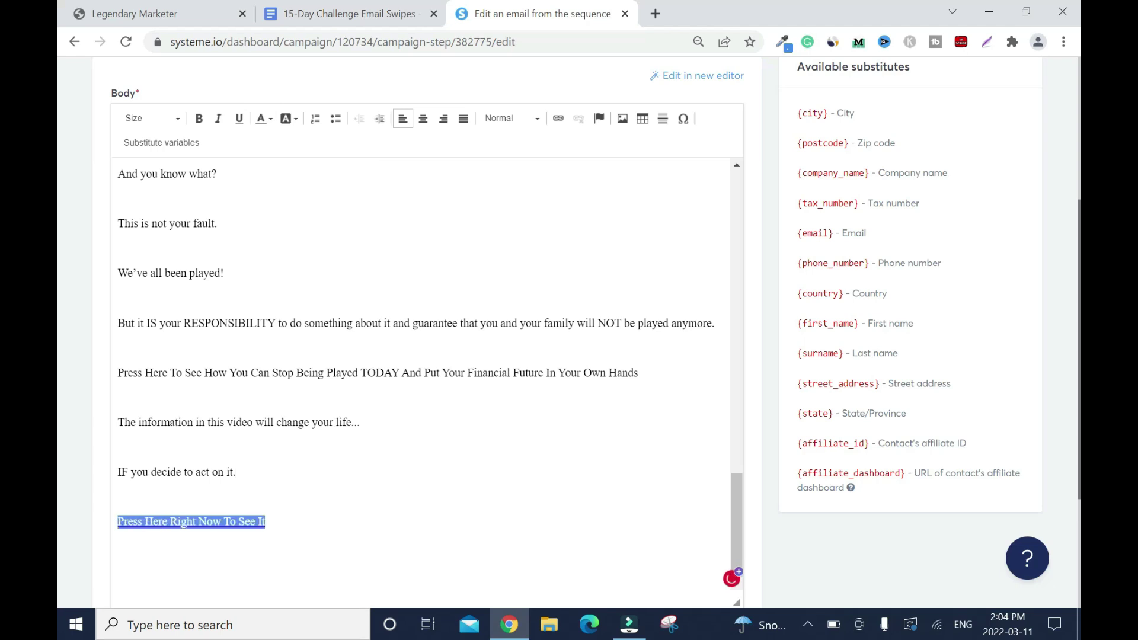
click(272, 120)
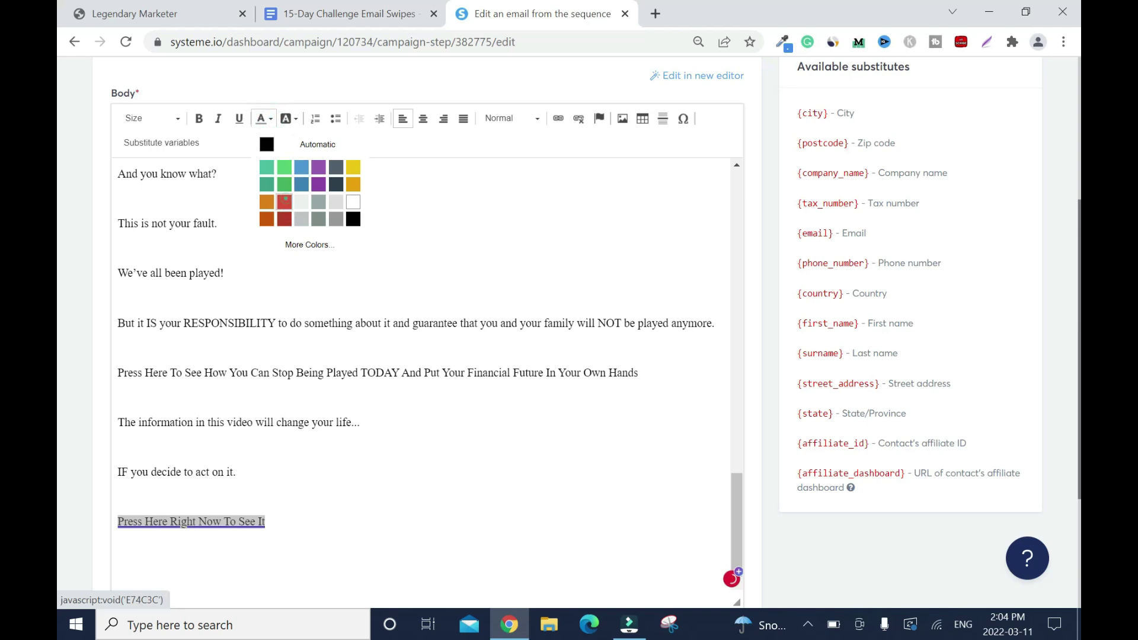
click(285, 205)
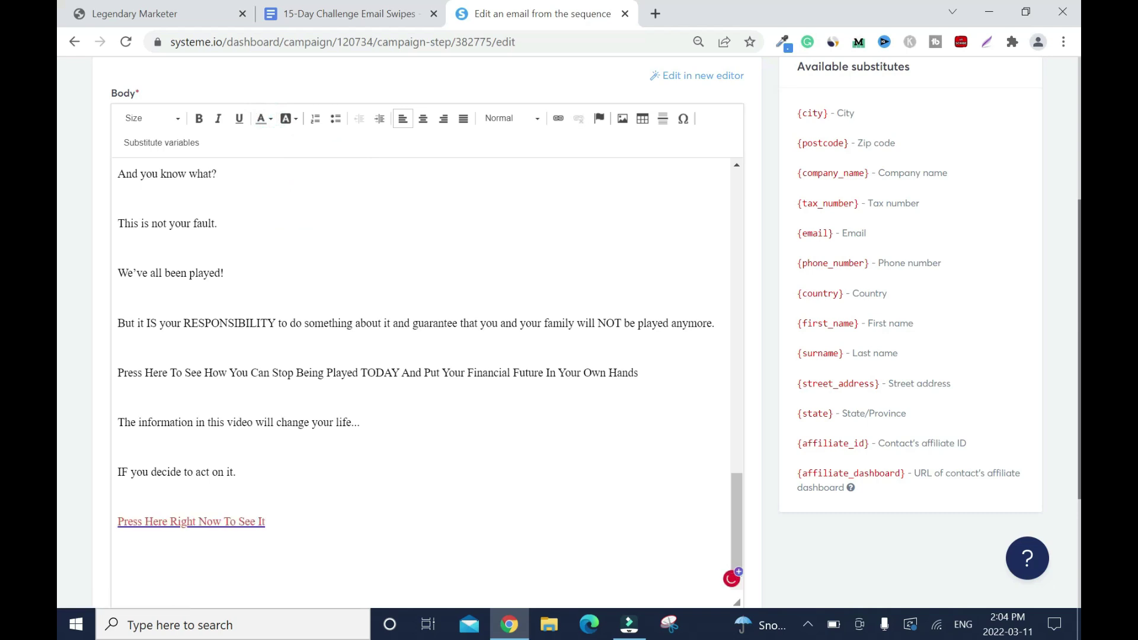
- Link the line "Press Here To See How You Can Stop Being Played TODAY..." to the same affiliate link
drag(737, 514, 742, 490)
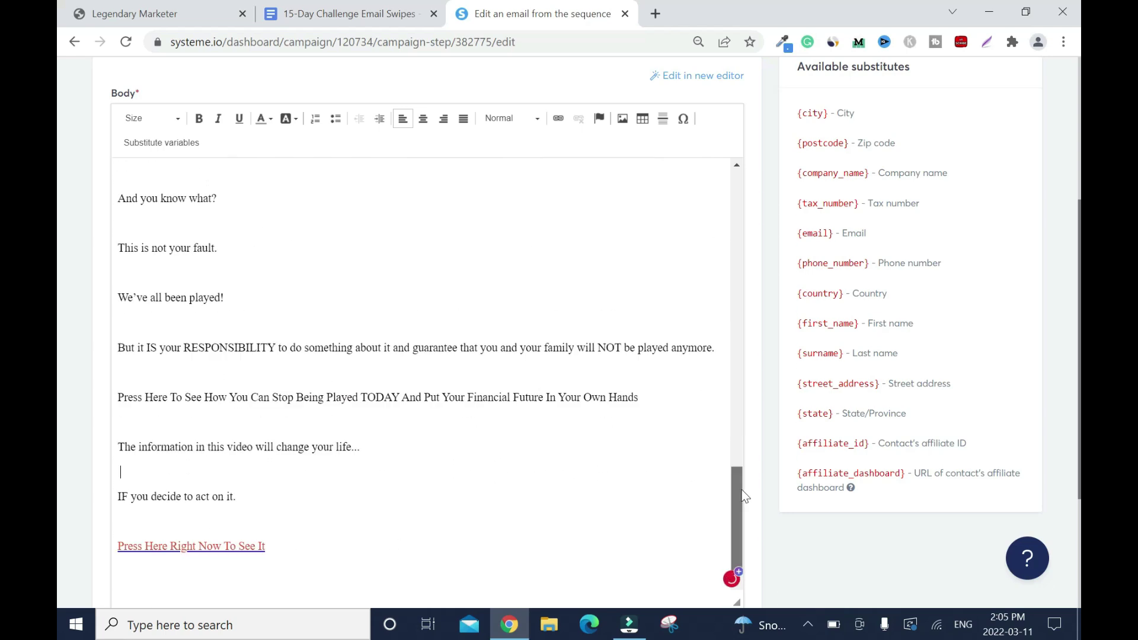
triple_click(594, 397)
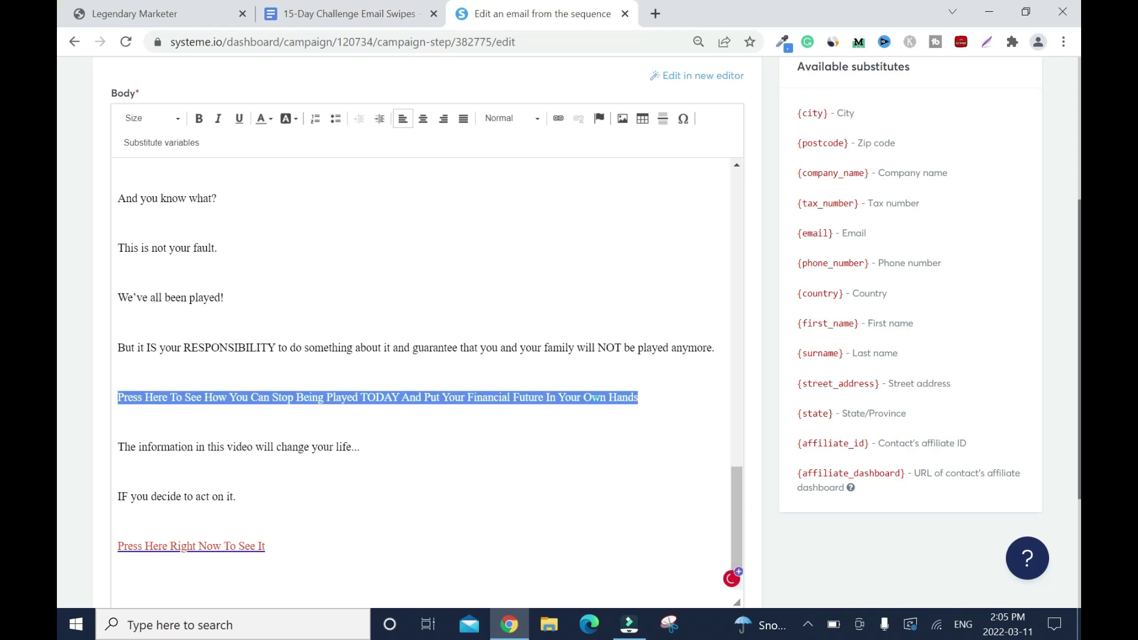
click(558, 118)
right_click(569, 385)
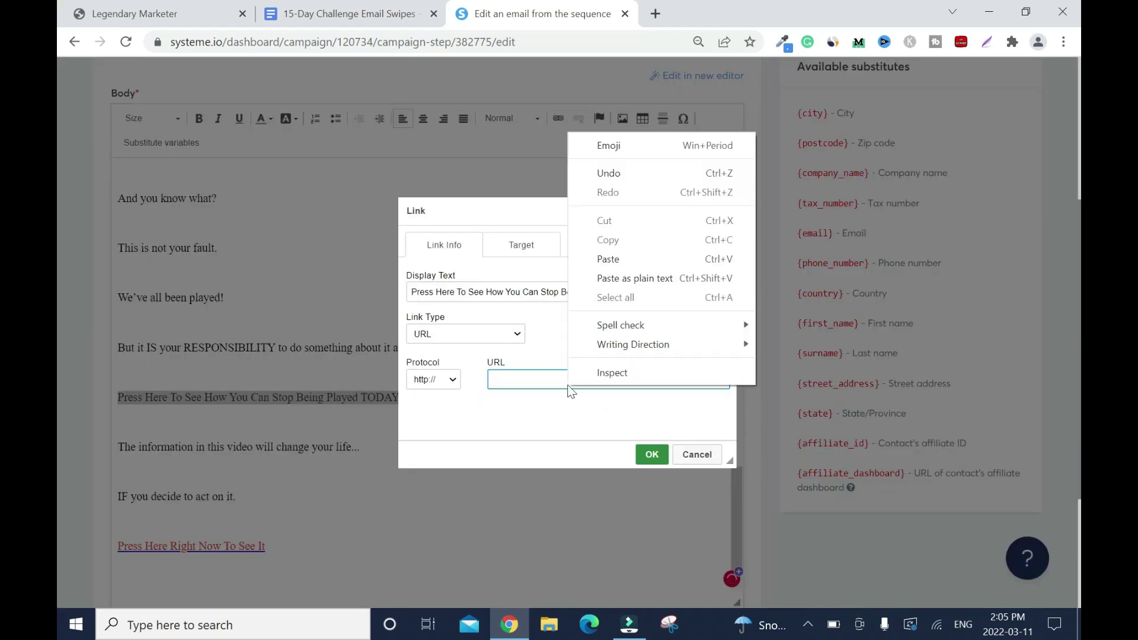
click(629, 261)
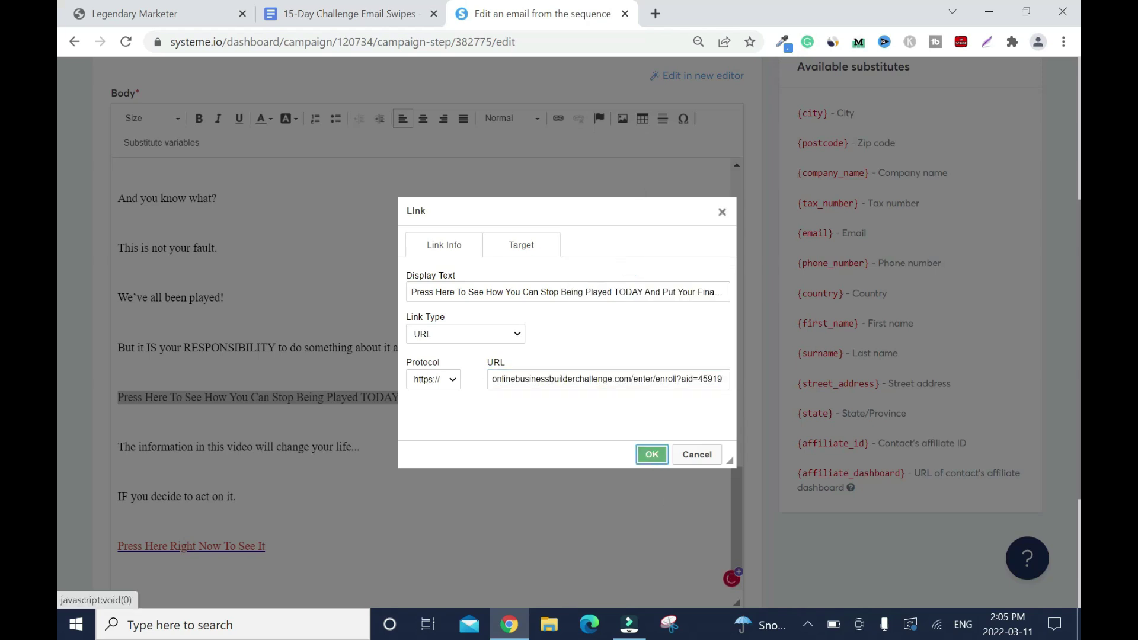
click(652, 454)
- Format the "Press Here To See How You Can Stop Being Played TODAY..." link in red and bold
click(661, 398)
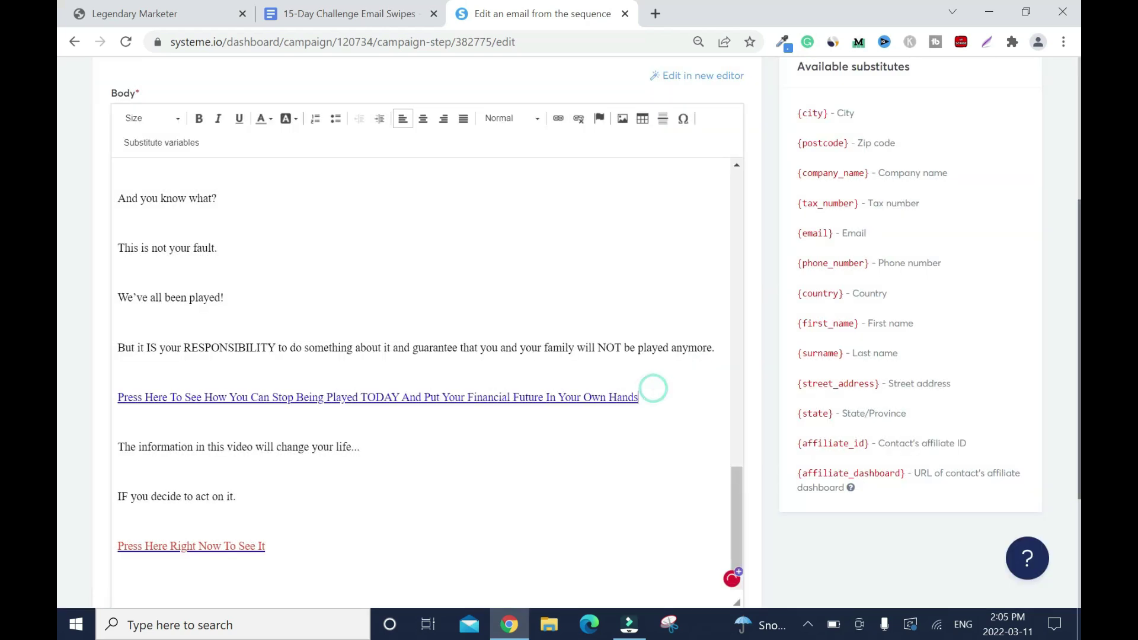
drag(661, 398, 118, 397)
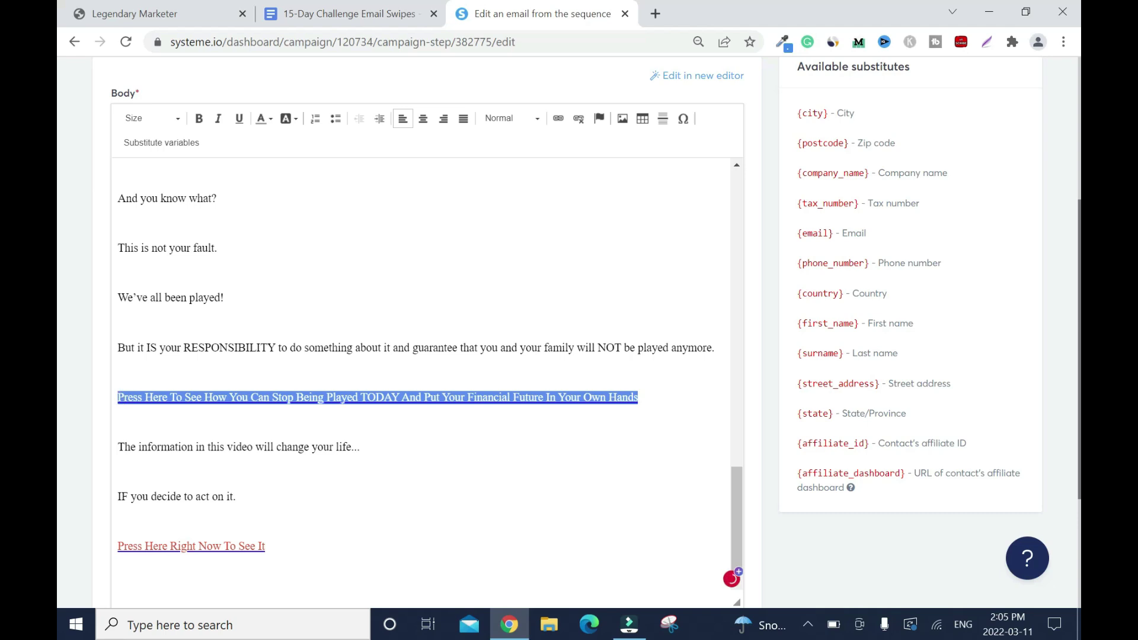
click(269, 120)
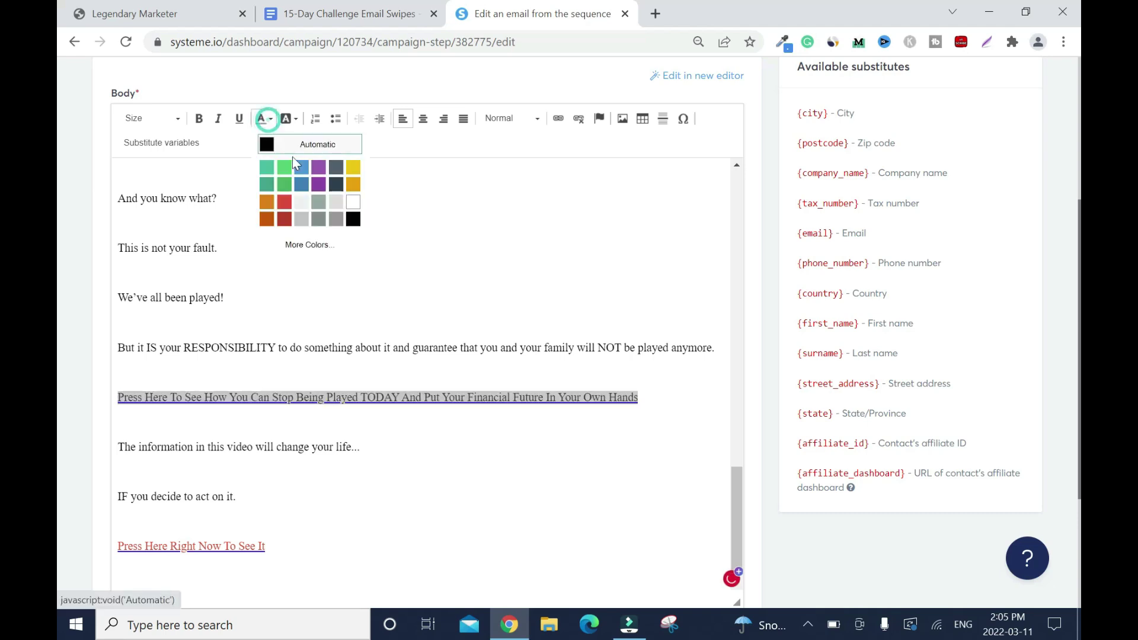
click(280, 200)
click(632, 420)
drag(621, 397, 645, 395)
triple_click(645, 394)
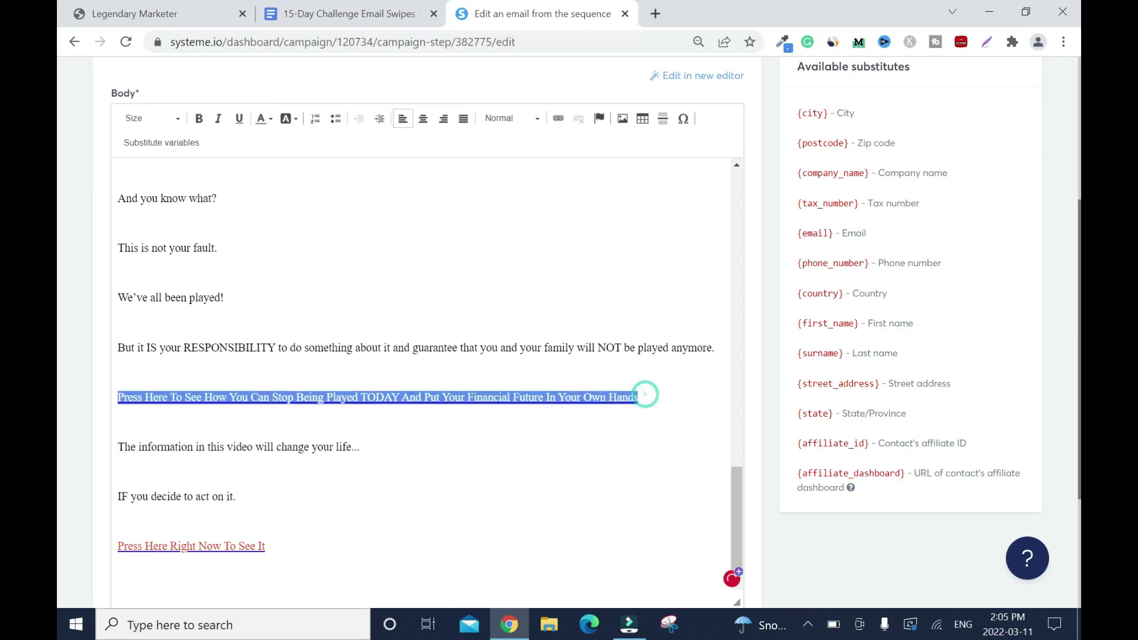
click(200, 119)
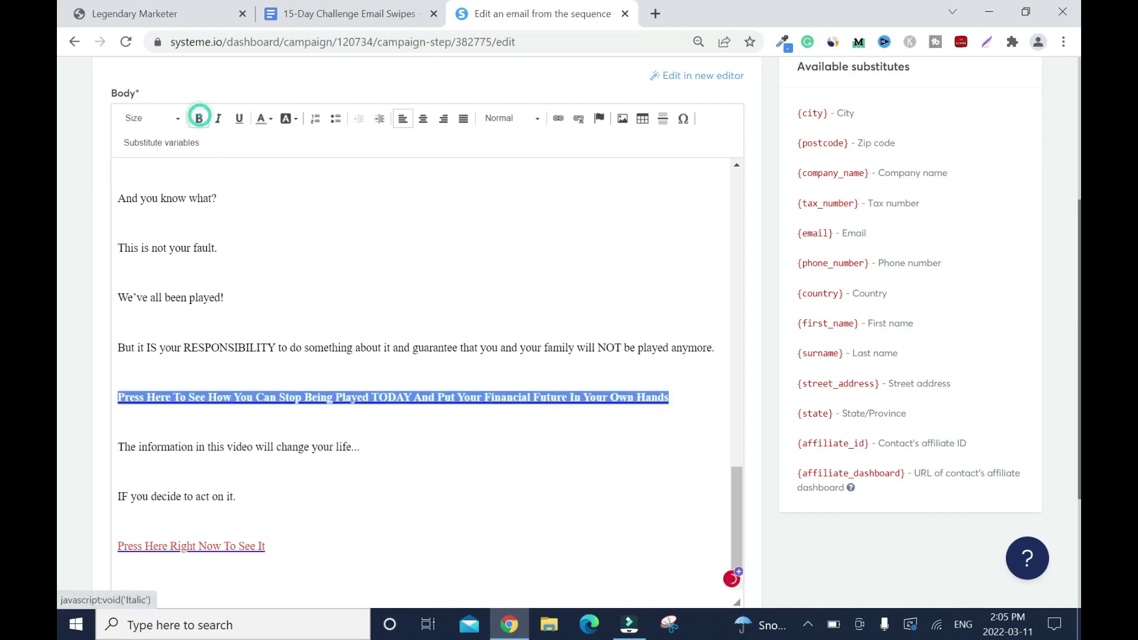
click(546, 414)
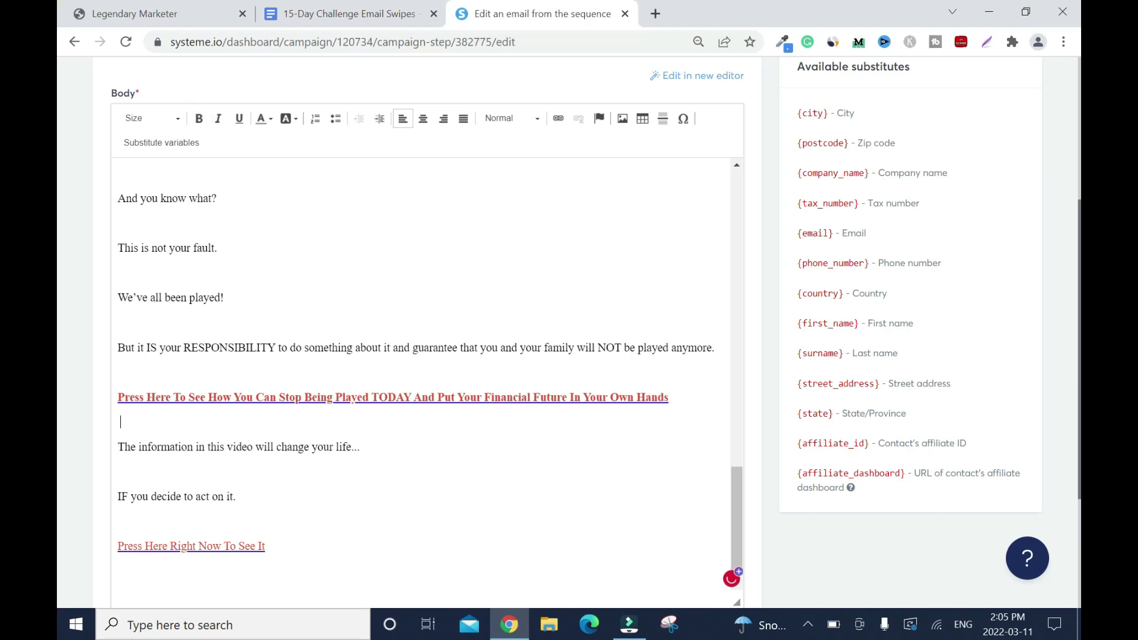
- Make the "Press Here Right Now To See It" link bold
drag(265, 546, 123, 546)
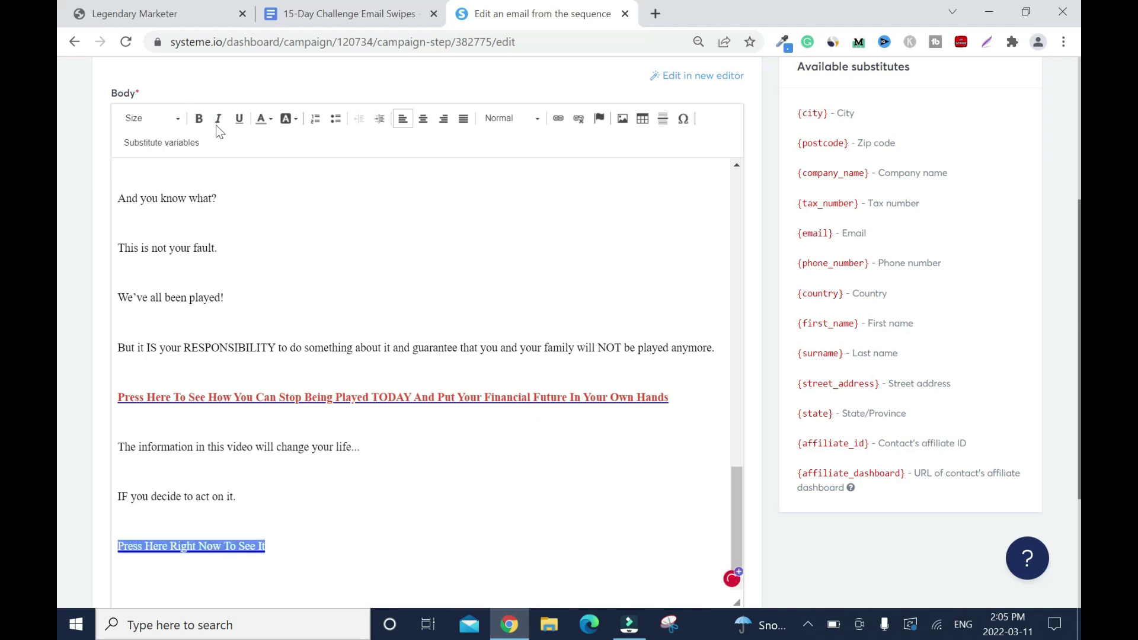
click(199, 119)
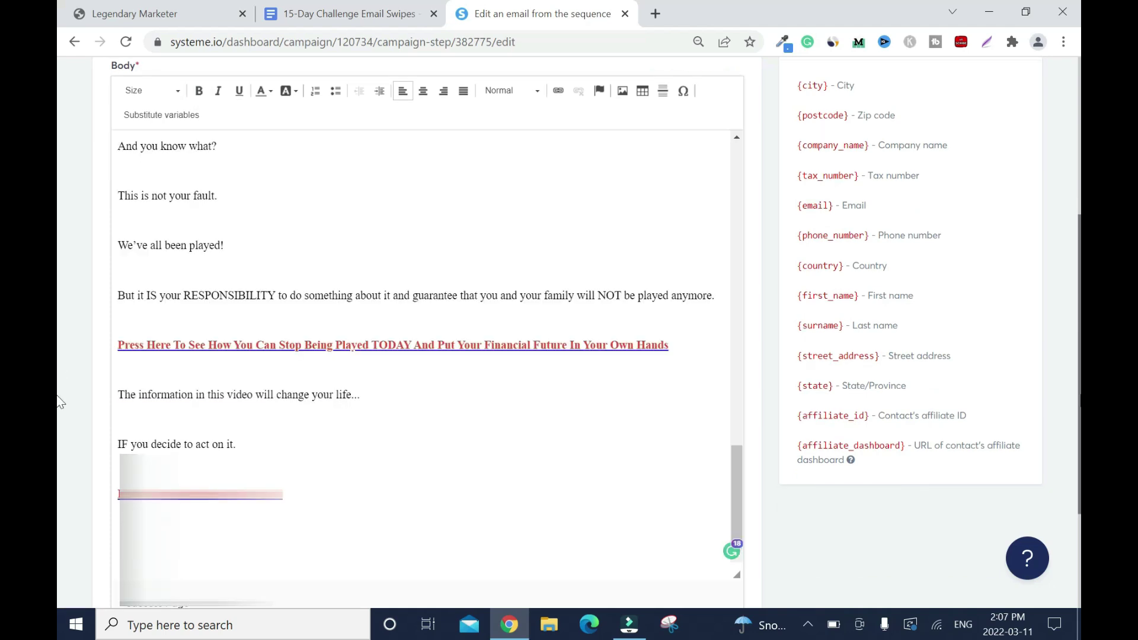
scroll(59, 415, down, 3)
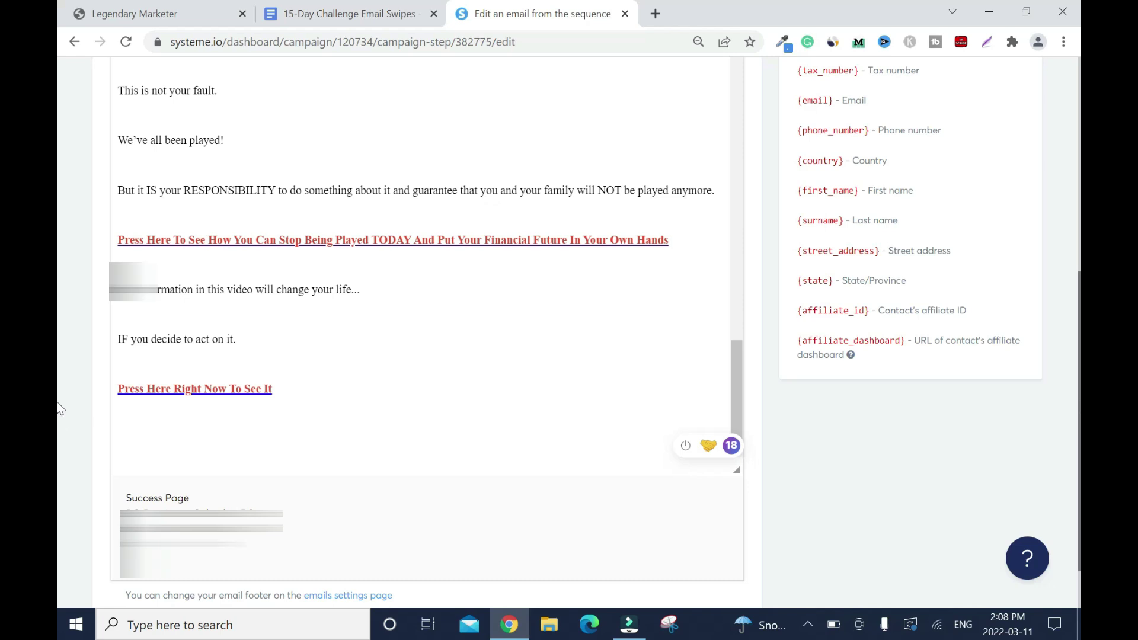
- Open the attachment upload option for the "You Got Screwed.." email and save the email
scroll(58, 406, up, 7)
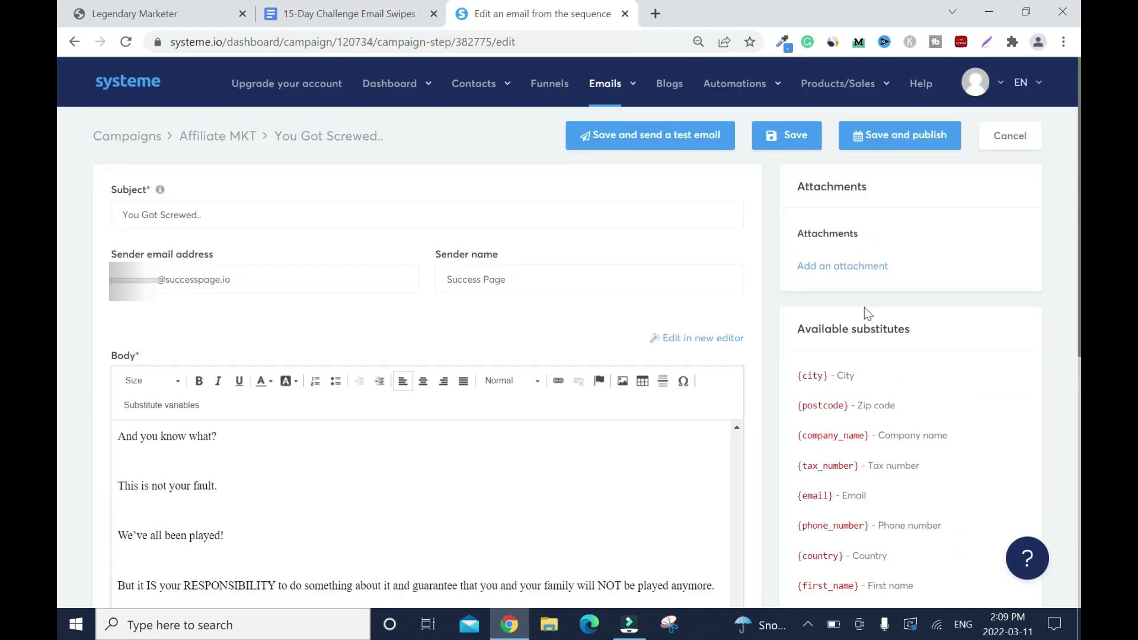
click(841, 272)
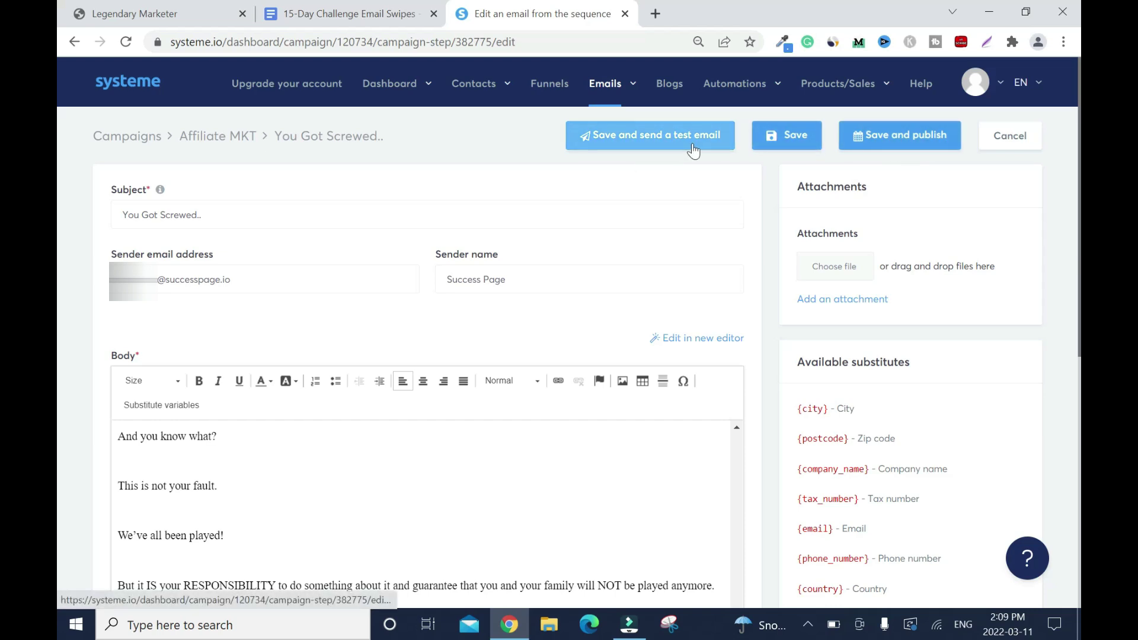
click(796, 137)
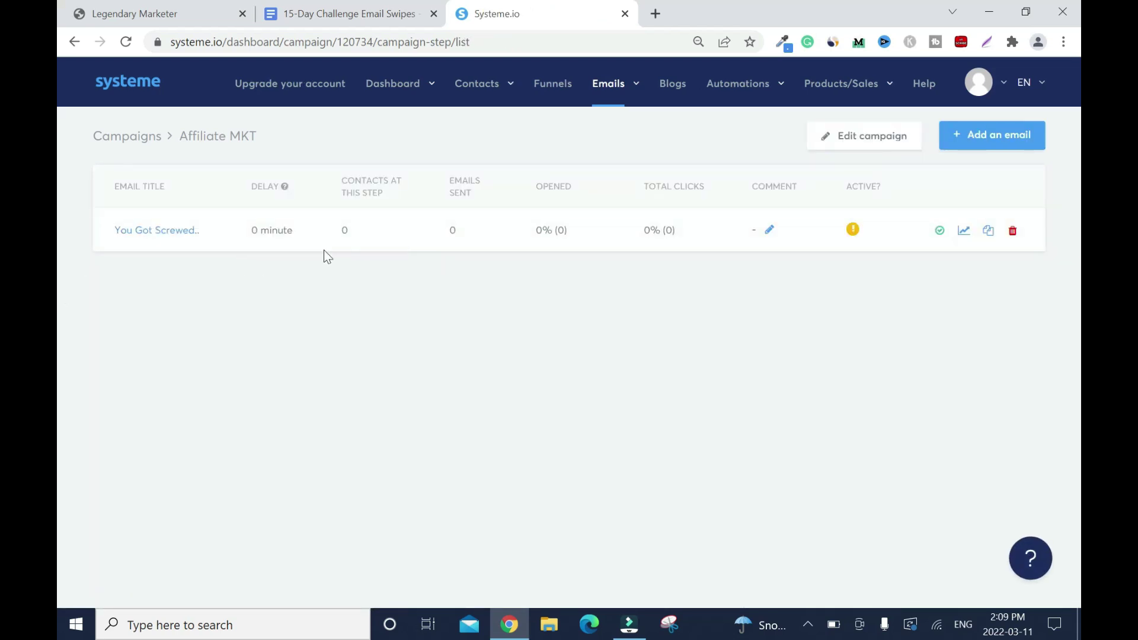
- Start a new email in the Affiliate MKT campaign and copy the Email Swipe #2 subject "Just Checkin' In..." from the swipes document
click(994, 136)
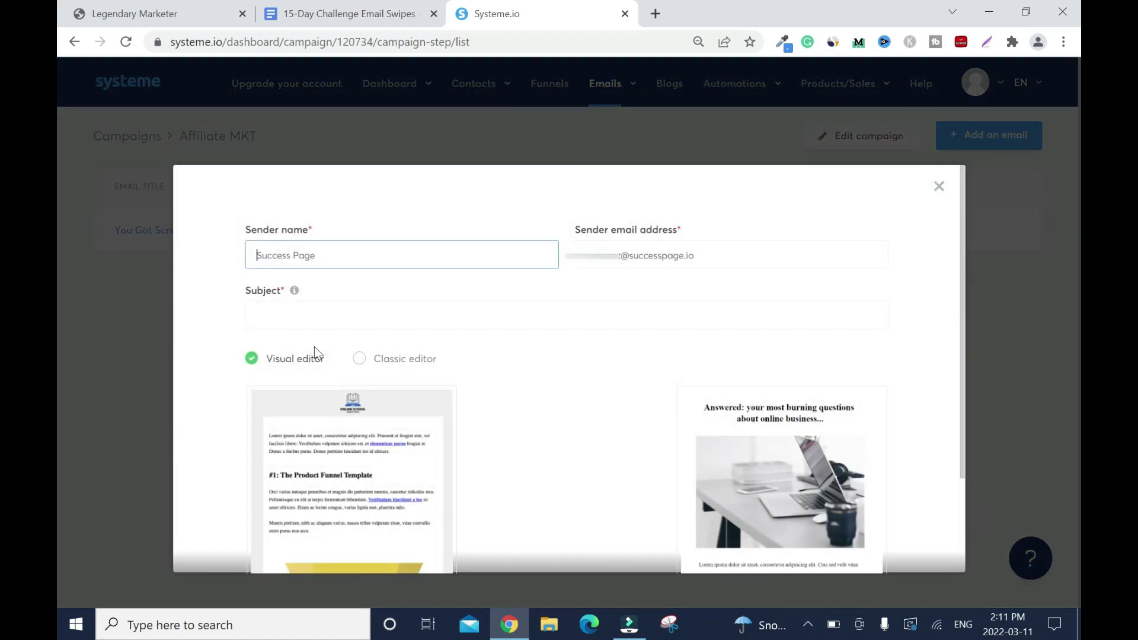
click(338, 18)
scroll(533, 296, down, 10)
double_click(435, 259)
drag(450, 258, 523, 259)
key(ctrl+c)
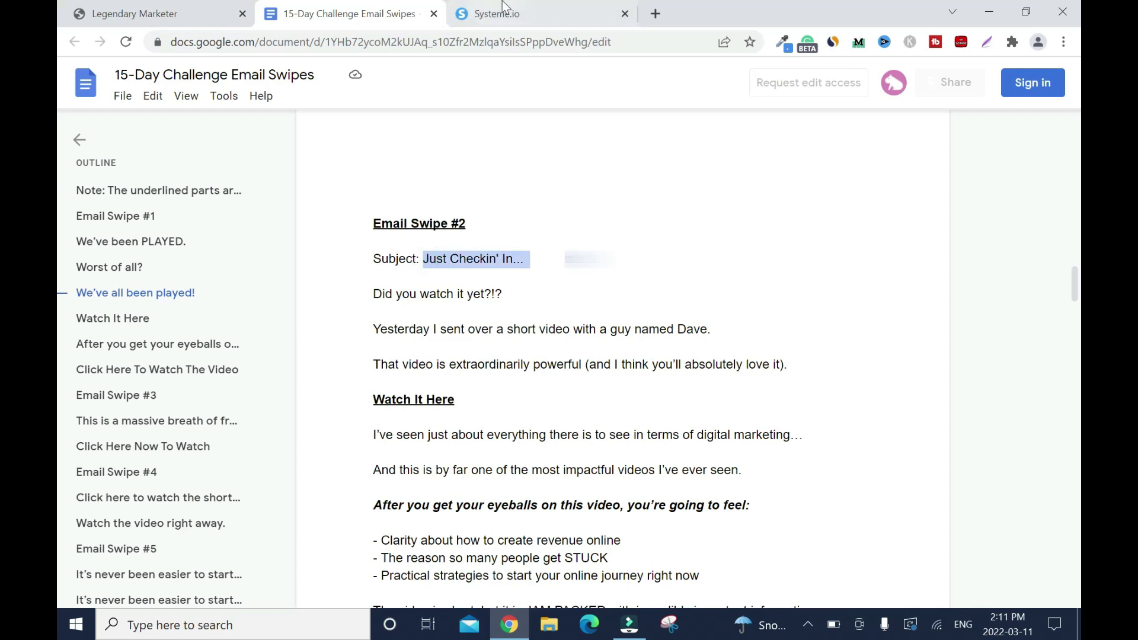
- Create the new email with the subject "Just Checkin' In..." using the Classic editor
click(497, 13)
click(325, 314)
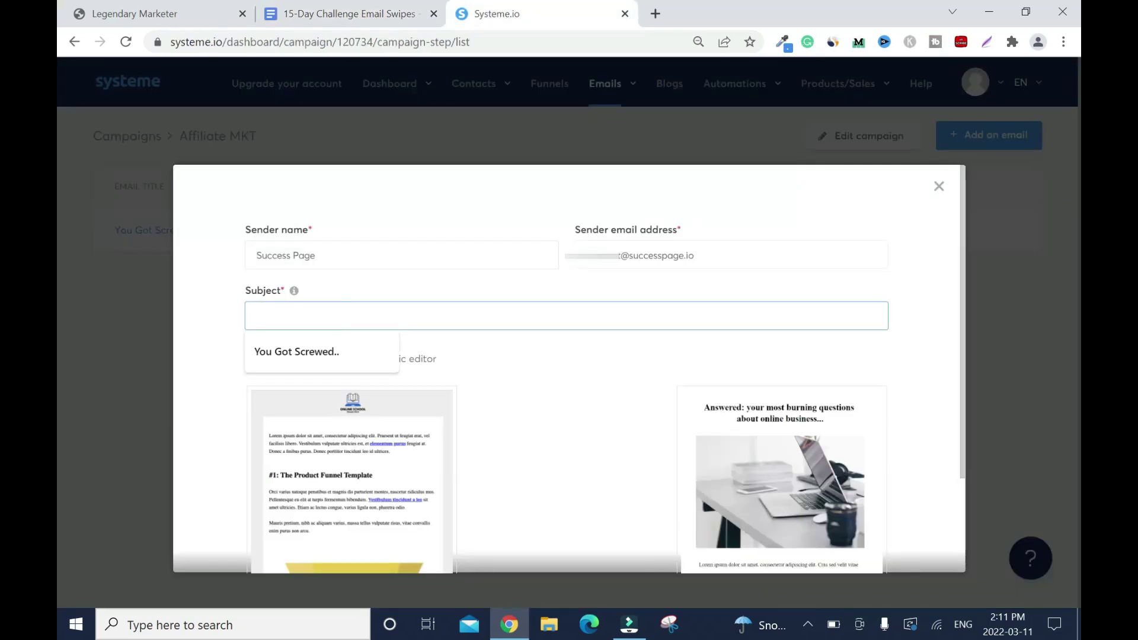
key(ctrl+v)
click(363, 360)
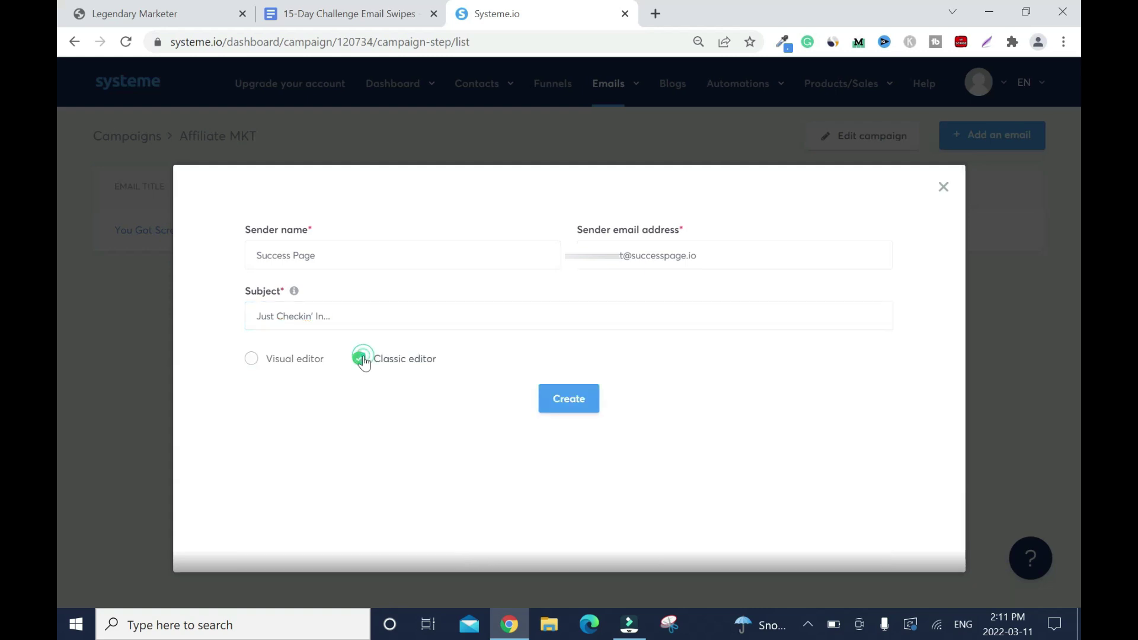
click(570, 396)
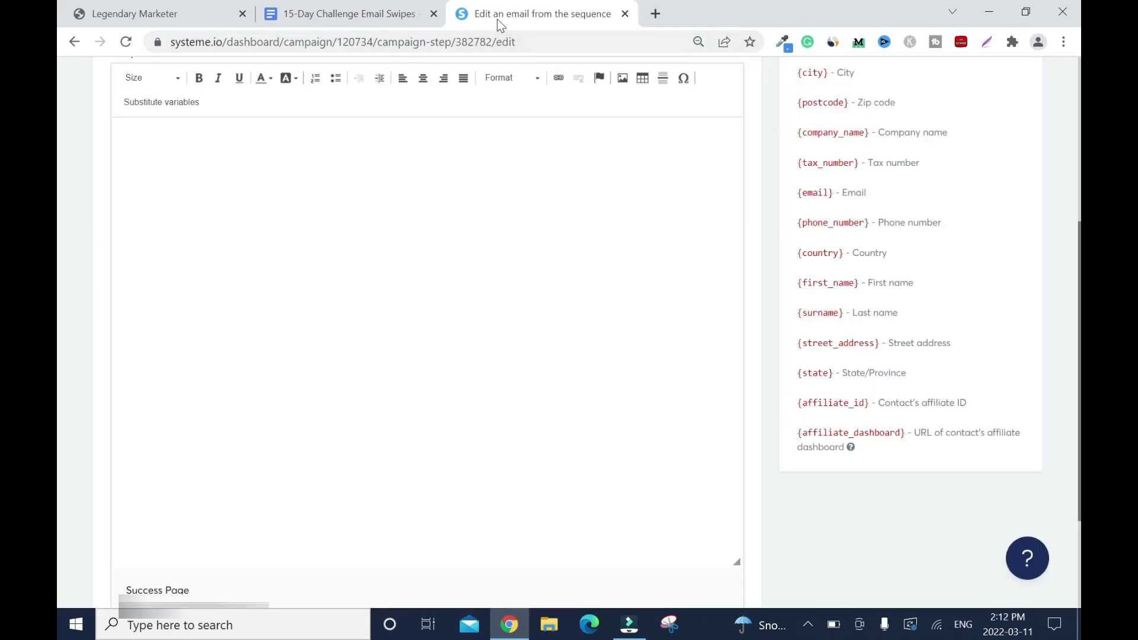
- Copy the Email Swipe #2 text from "Did you watch it yet?!?" through "It's your time." into the new email's body
click(343, 14)
drag(371, 294, 376, 343)
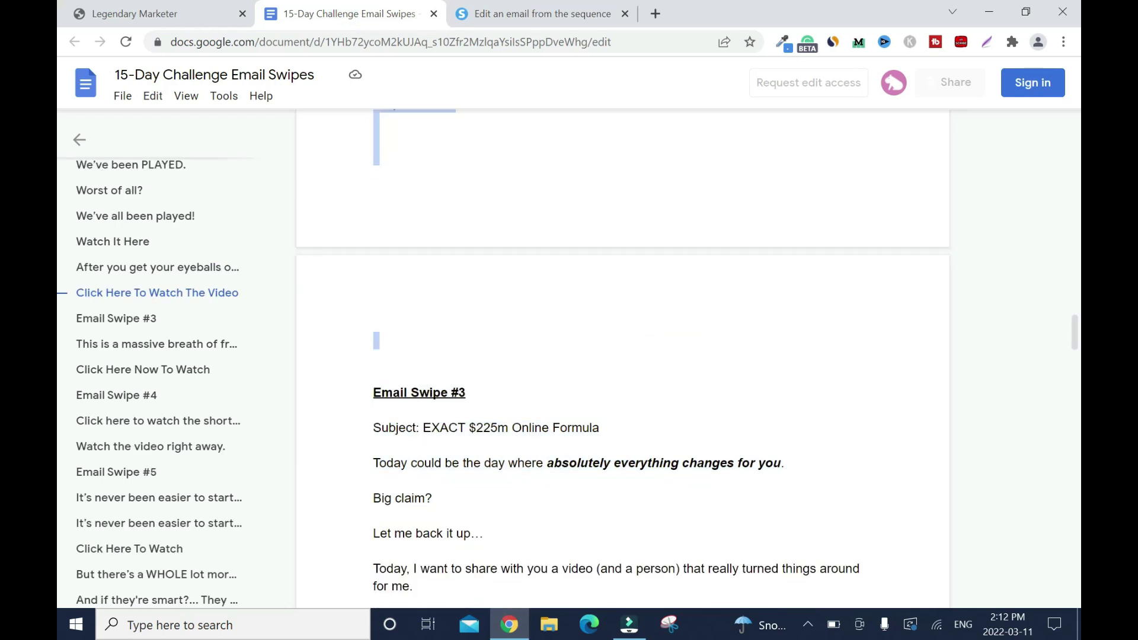
scroll(376, 342, up, 5)
right_click(568, 298)
click(608, 313)
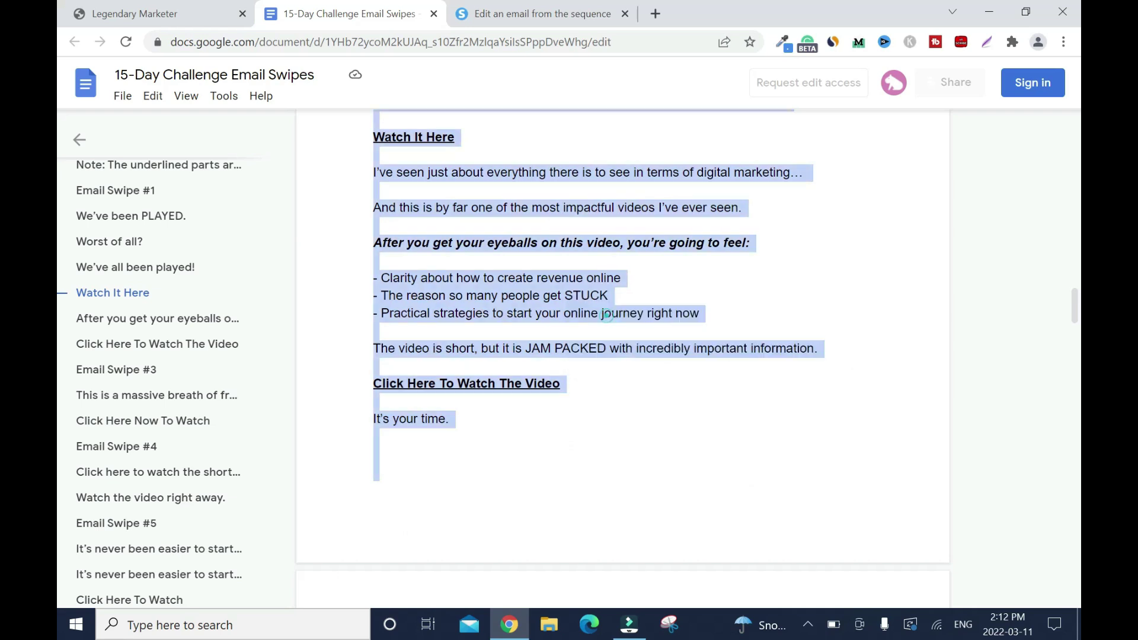
click(479, 13)
click(291, 162)
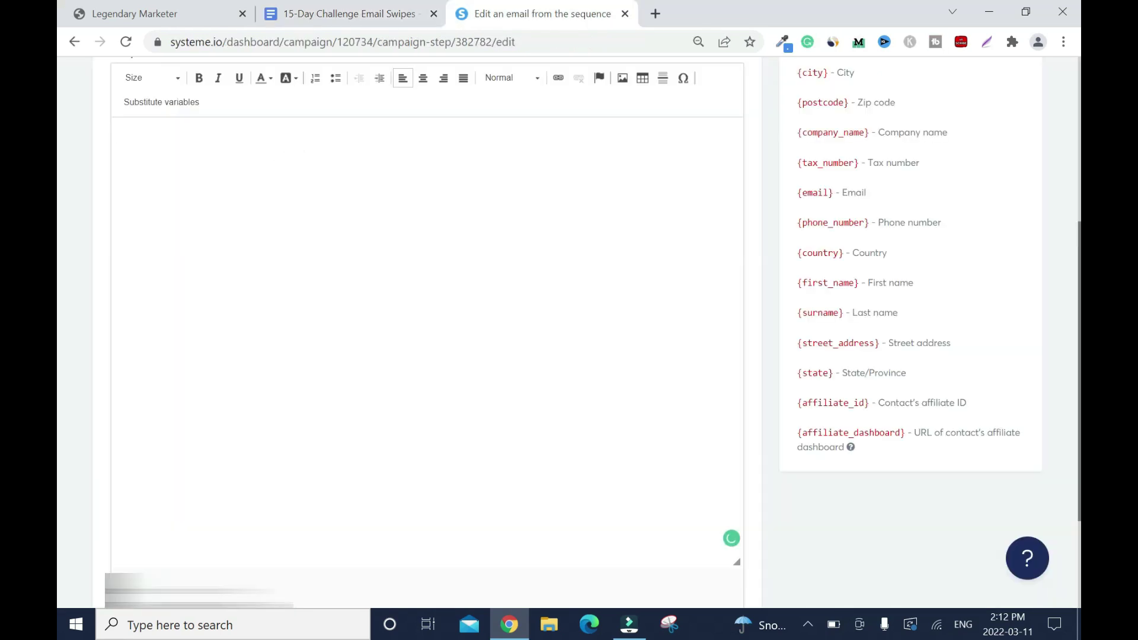
key(ctrl+v)
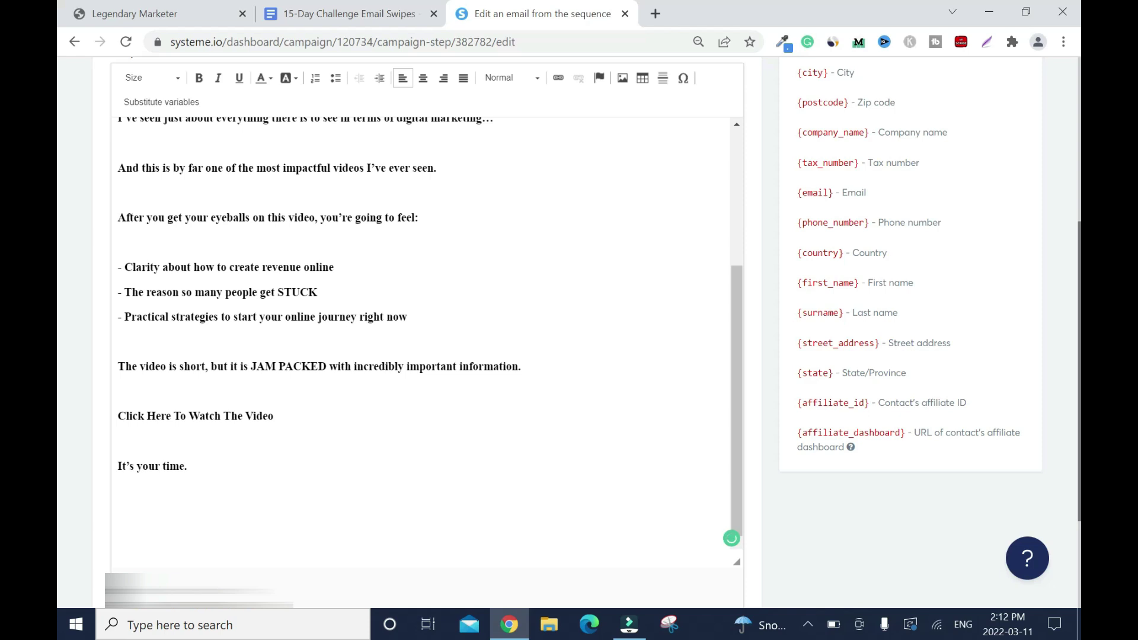
- Remove the bold formatting from the whole pasted email body
key(shift+Up)
key(shift+Up)
key(shift+Up)
key(shift+Up)
key(shift+Up)
key(shift+Up)
key(shift+Up)
key(shift+Up)
key(shift+Up)
key(shift+Up)
key(shift+Up)
key(shift+Up)
key(shift+Up)
key(shift+Up)
key(shift+Up)
key(shift+Up)
key(shift+Up)
key(shift+Up)
key(shift+Up)
key(shift+Up)
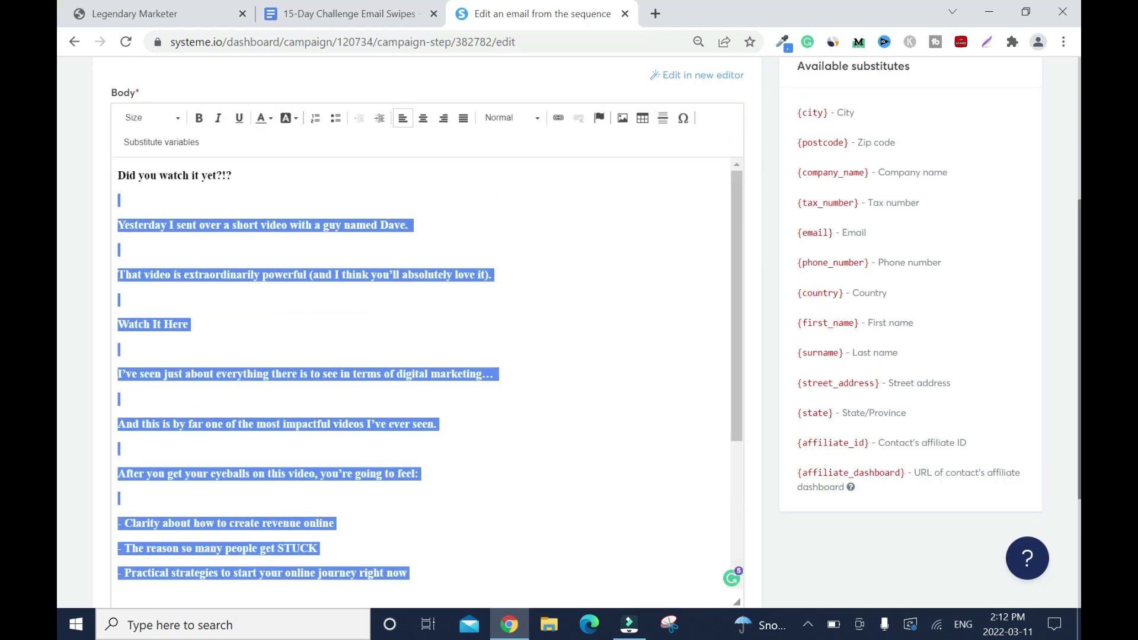
key(shift+Up)
click(199, 117)
click(735, 360)
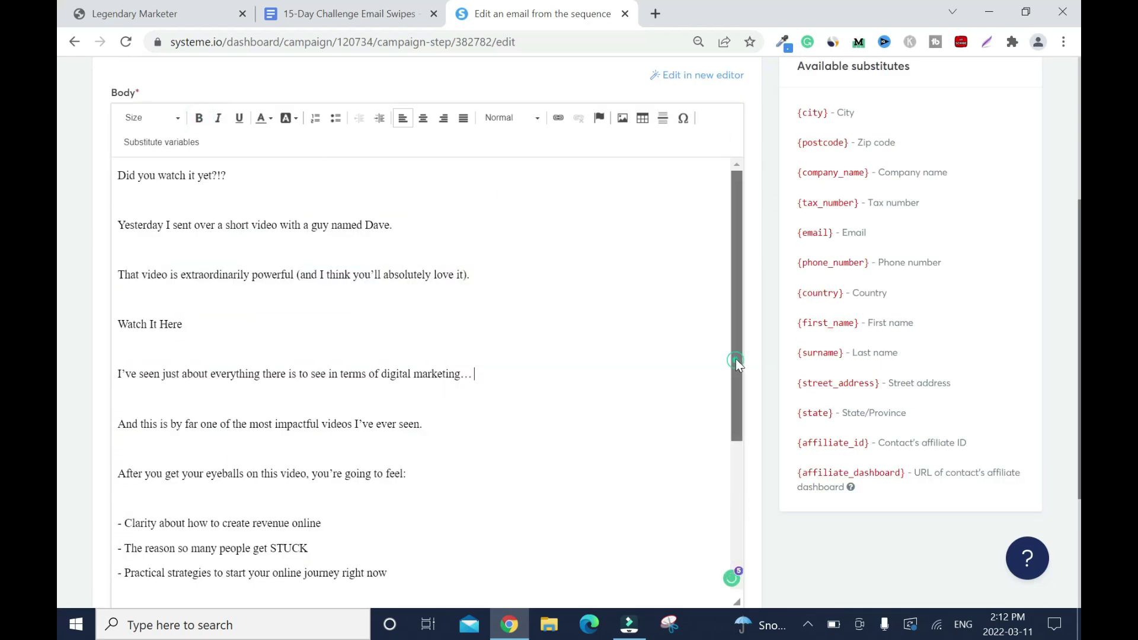
- Link the "Watch It Here" line to the onlinebusinessbuilderchallenge.com affiliate link copied from Legendary Marketer
triple_click(222, 325)
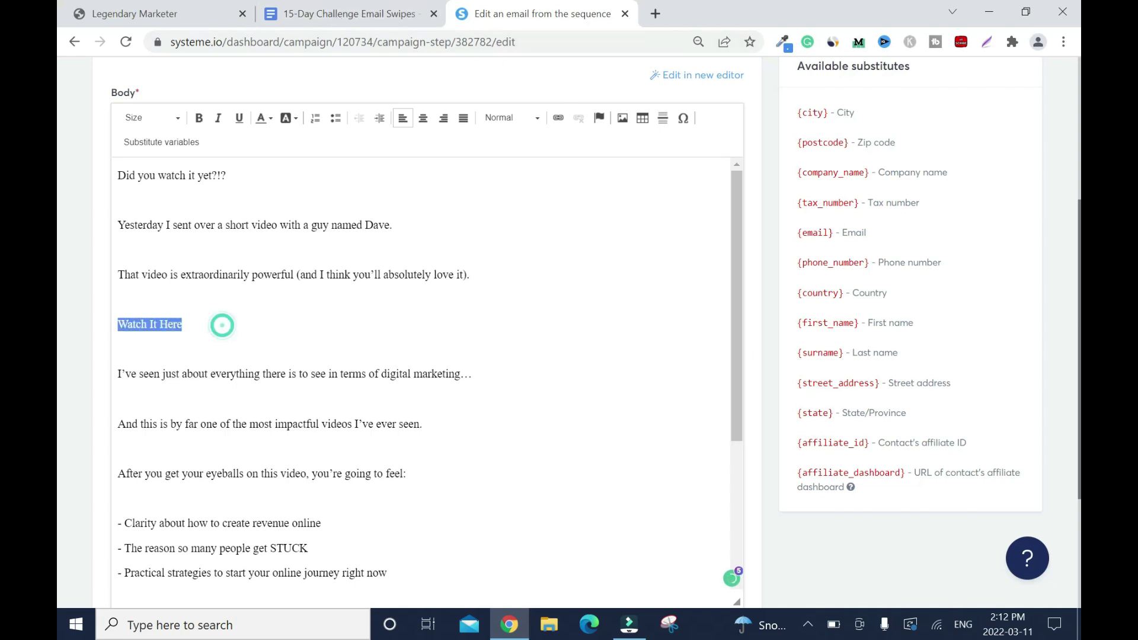
click(558, 117)
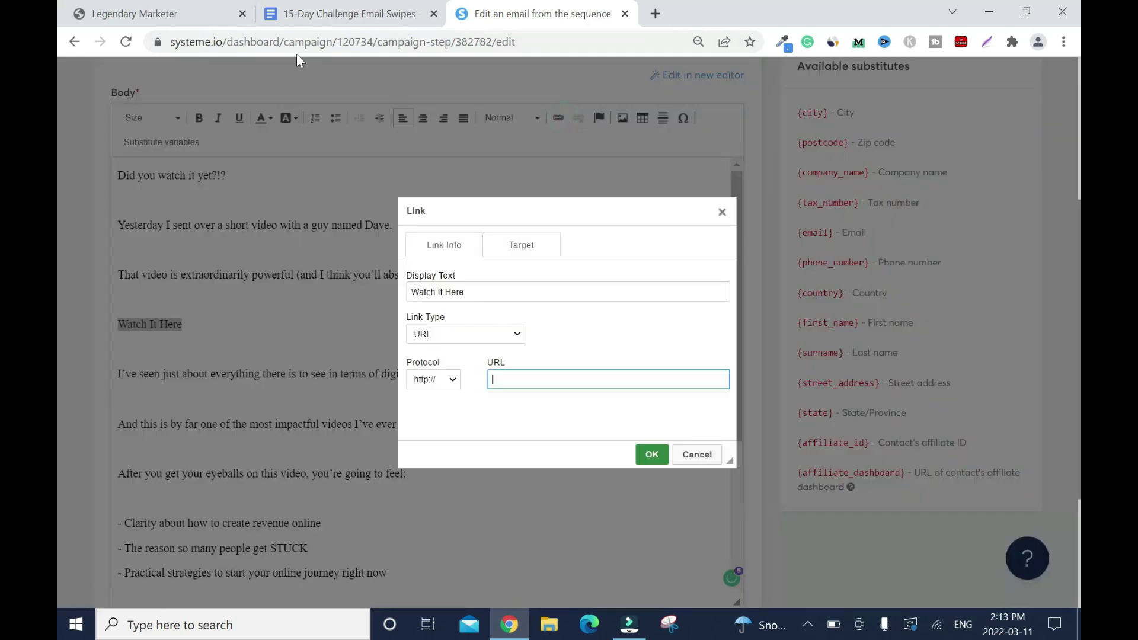
click(127, 13)
click(974, 368)
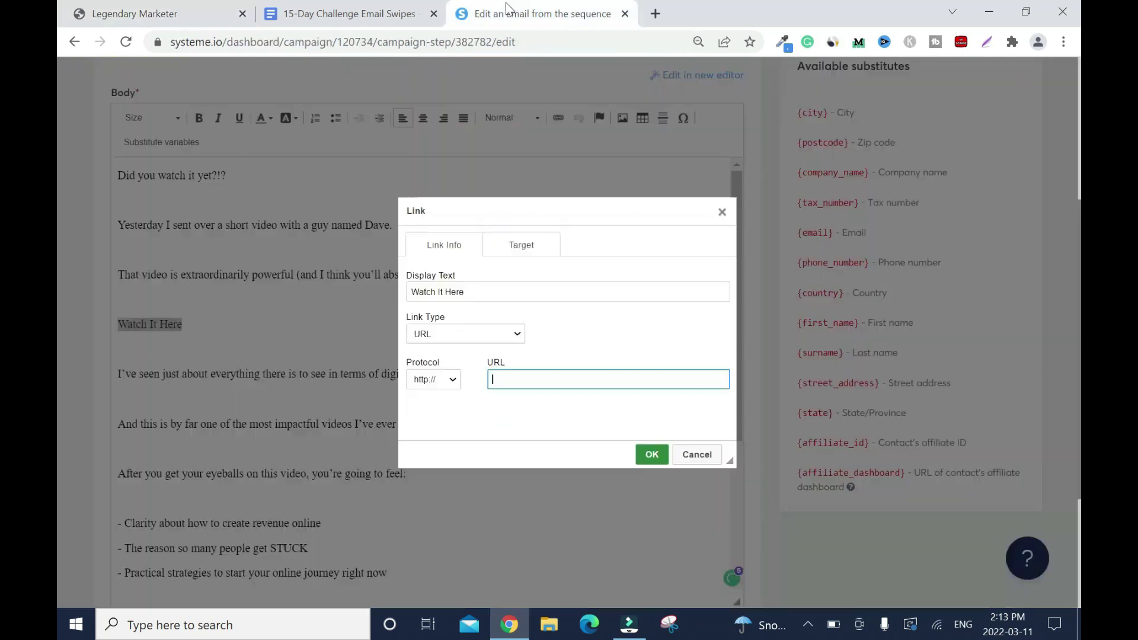
click(533, 13)
right_click(574, 379)
click(613, 251)
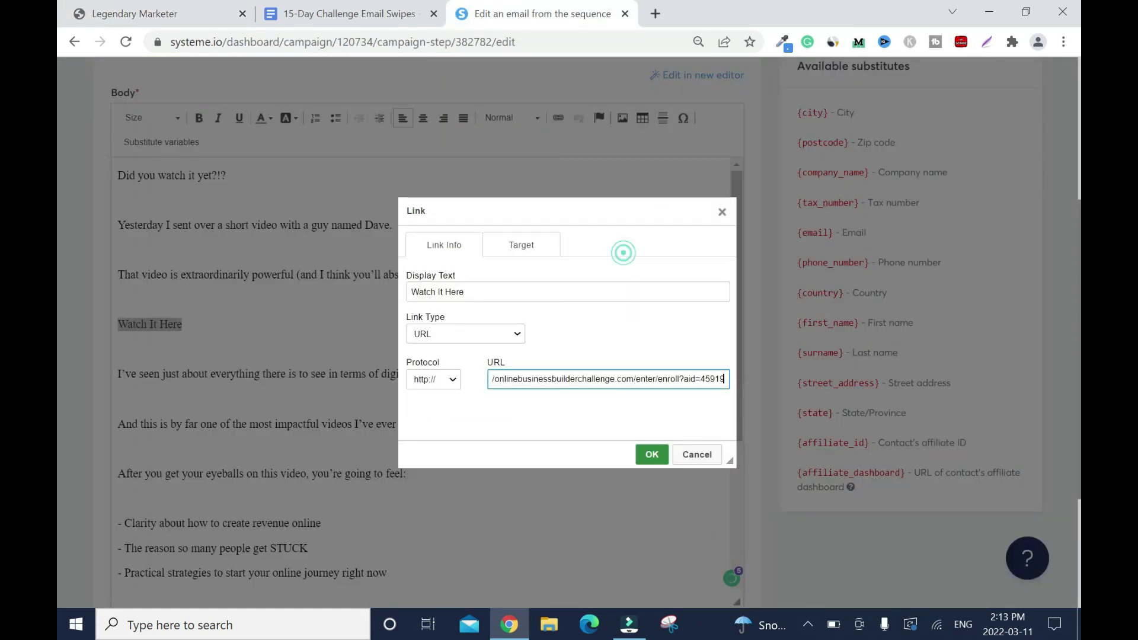
click(651, 454)
- Format the "Watch It Here" link in red and bold
click(310, 320)
drag(303, 324, 118, 324)
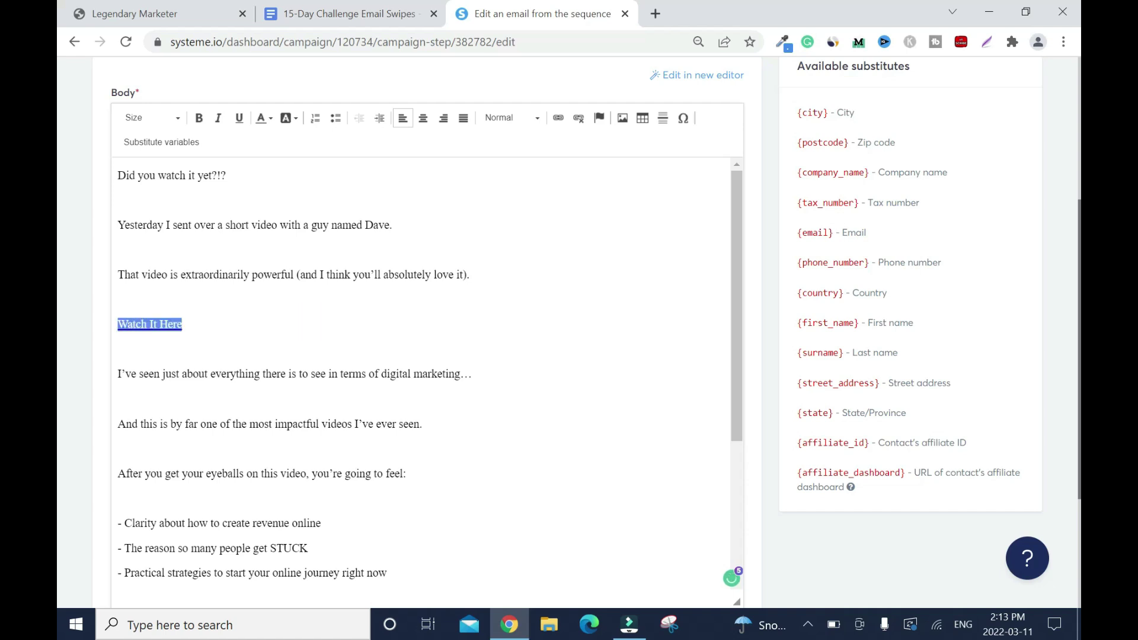
click(268, 118)
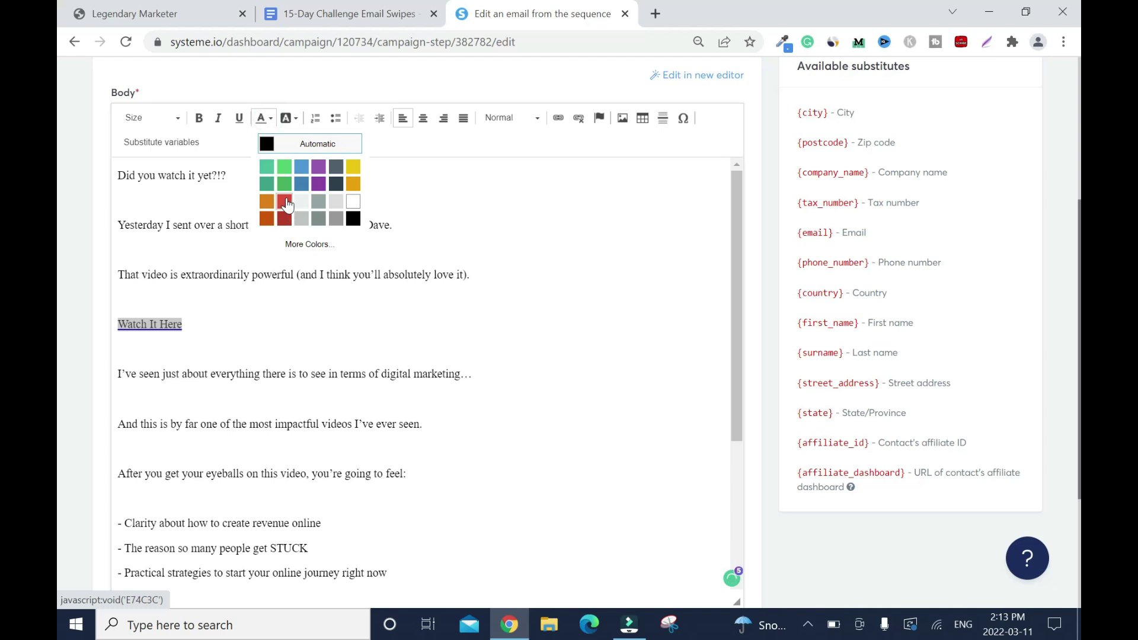
click(285, 218)
click(602, 255)
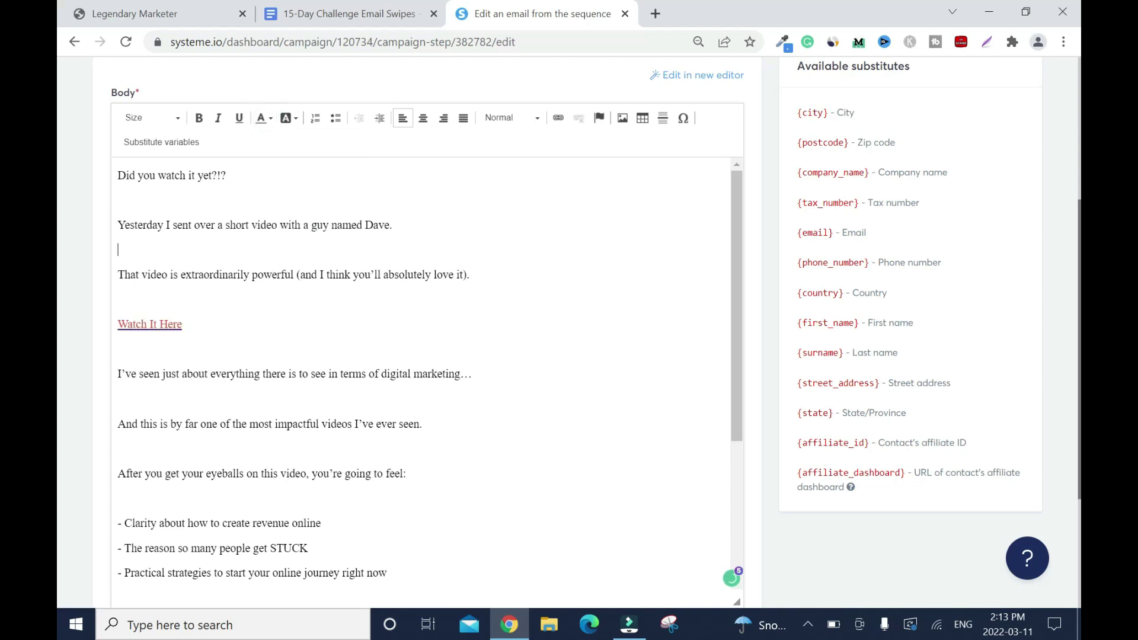
triple_click(215, 314)
click(200, 118)
click(643, 347)
- Format the "Click Here To Watch The Video" line in bold and red
drag(737, 297, 748, 407)
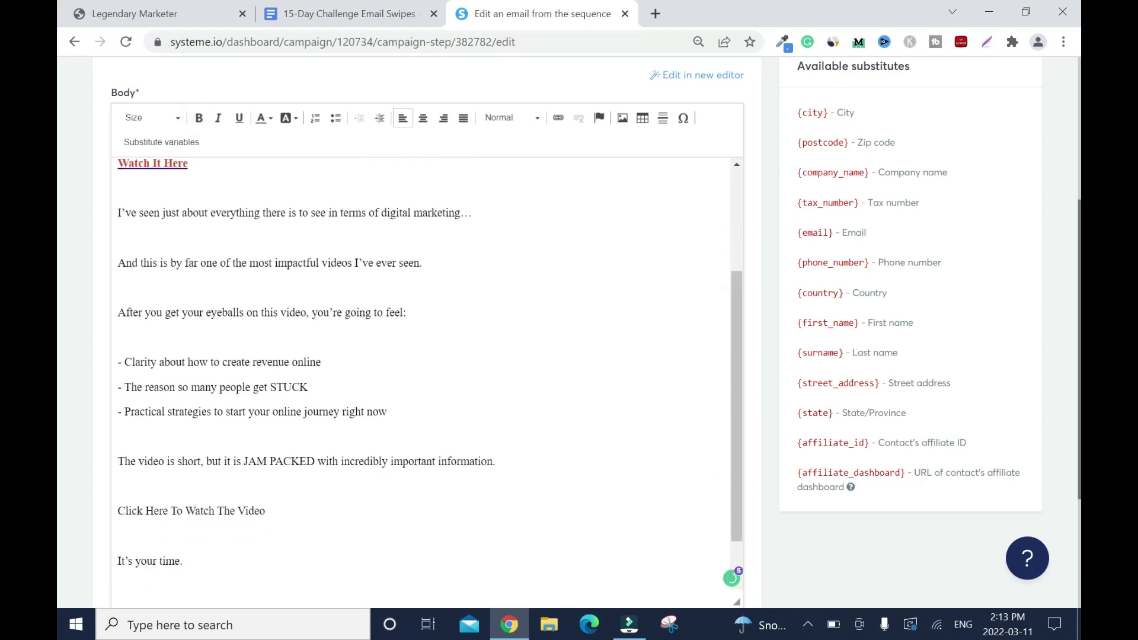
drag(266, 511, 72, 492)
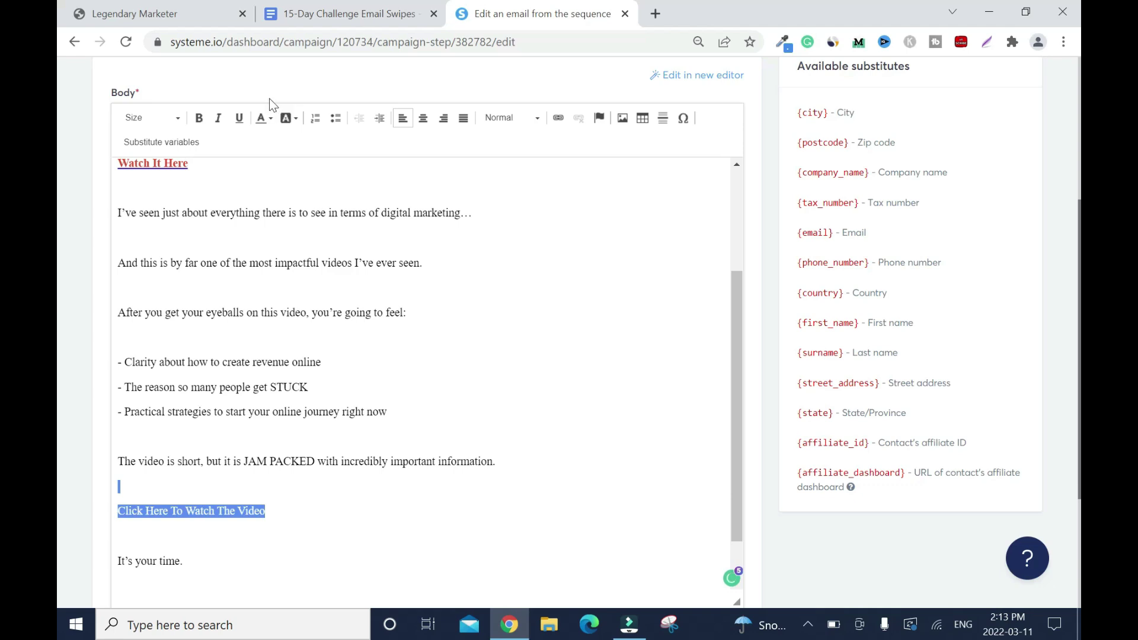
click(199, 119)
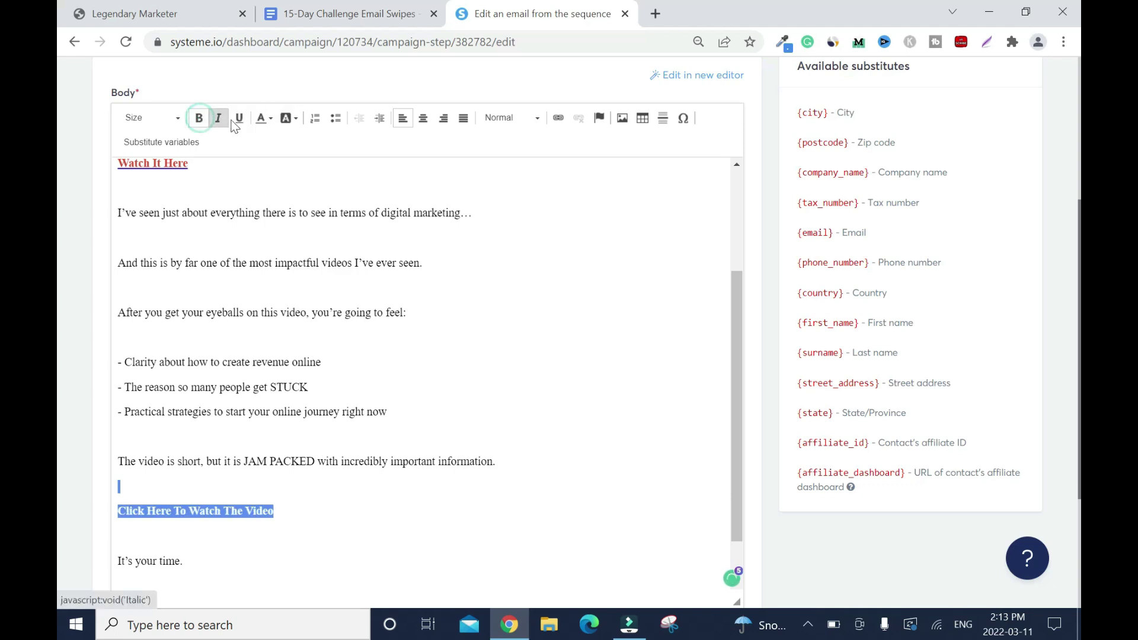
click(261, 118)
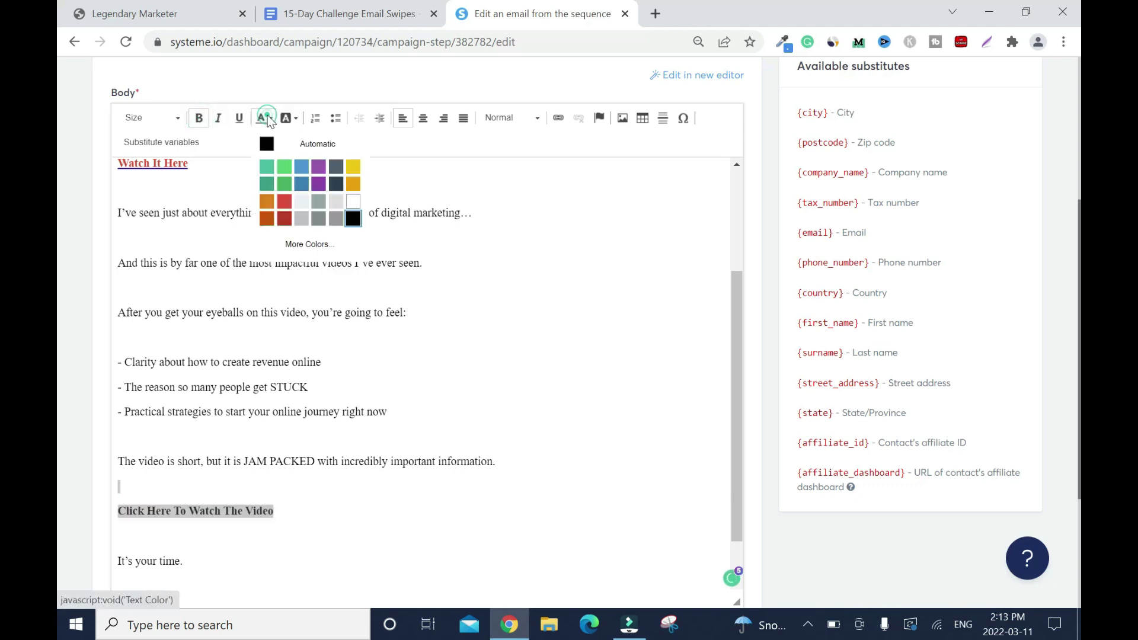
click(282, 210)
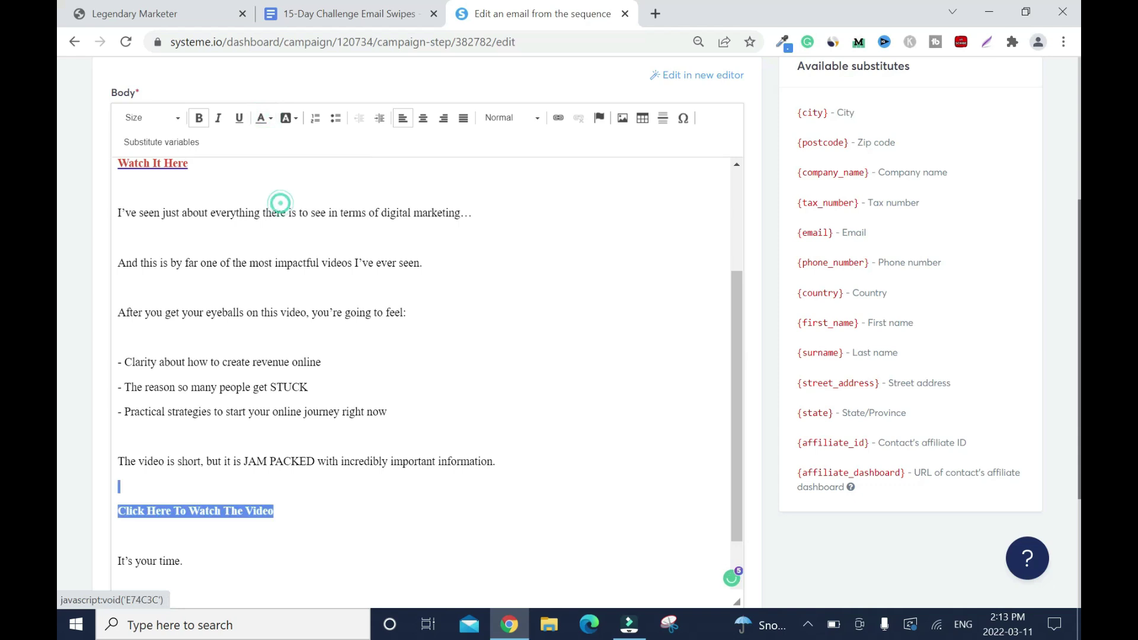
- Link the "Click Here To Watch The Video" line to the same affiliate link
click(560, 118)
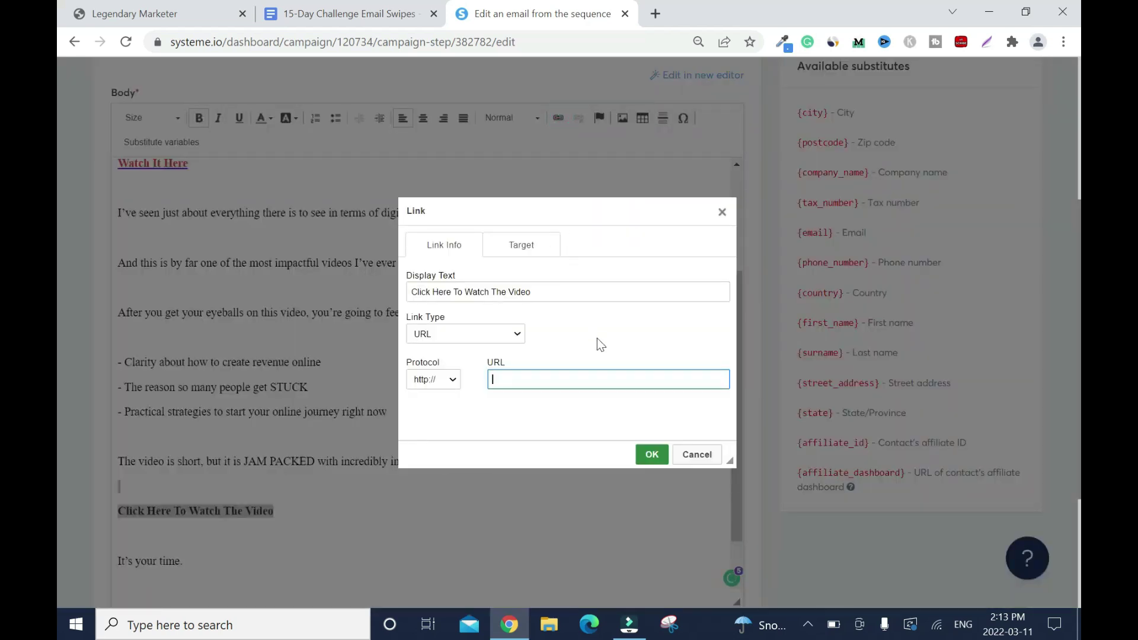
key(ctrl+v)
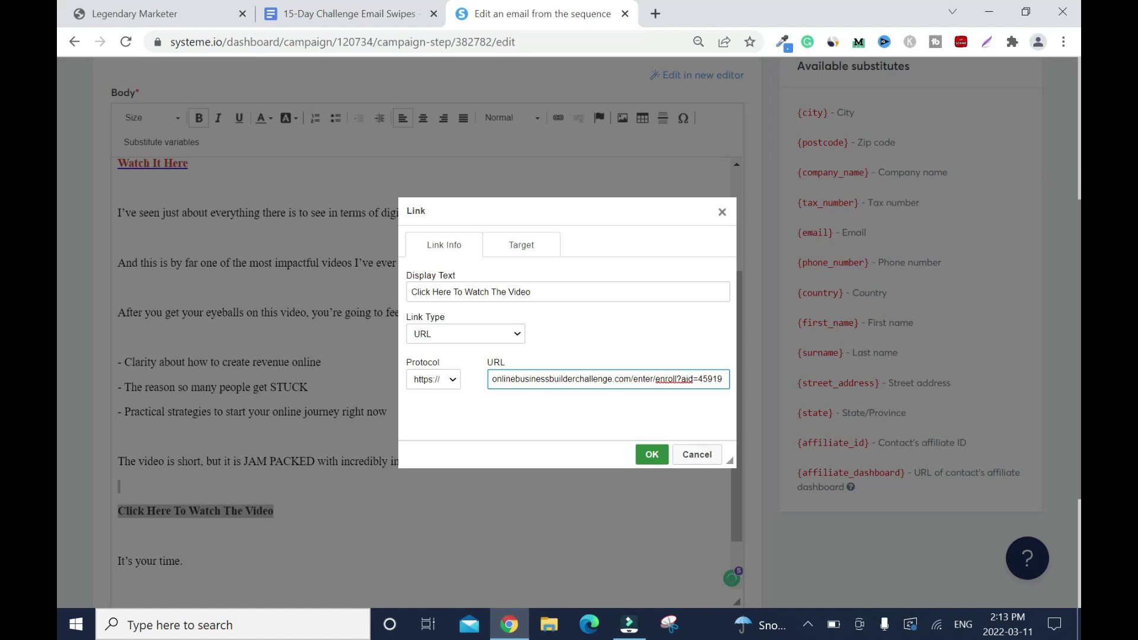
click(652, 454)
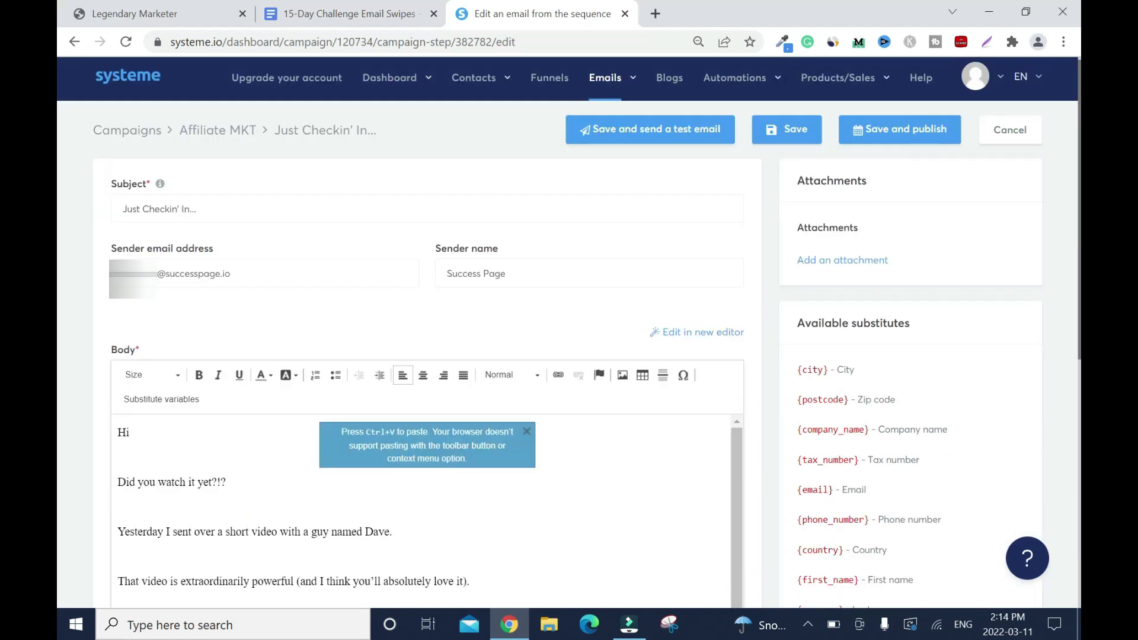
- Insert the First name substitute variable after "Hi" in the email's greeting
click(160, 399)
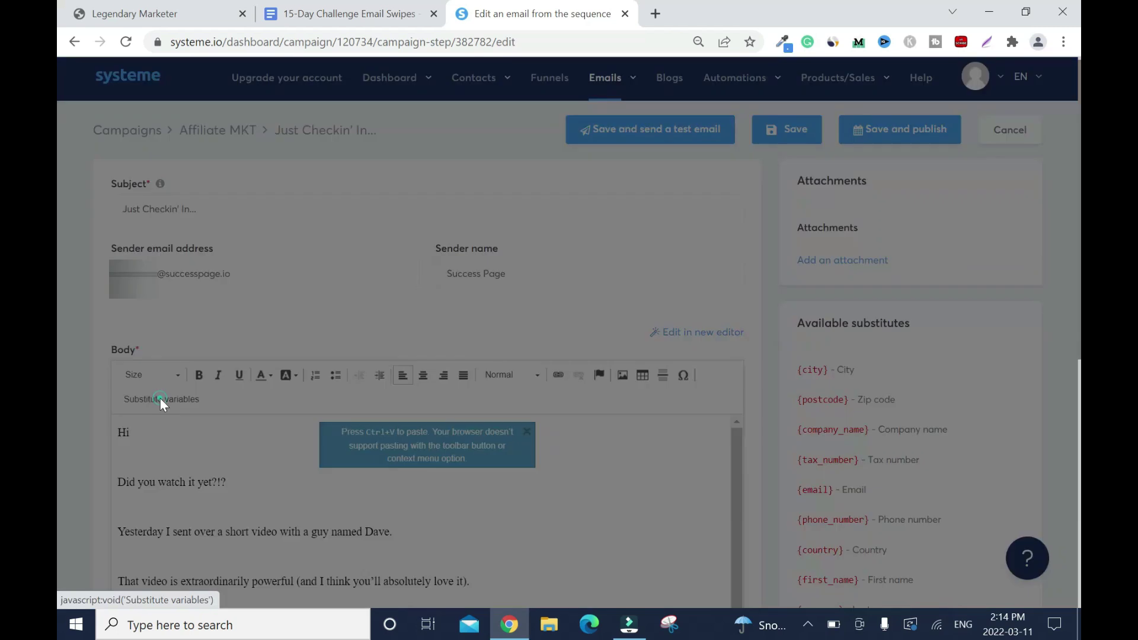
click(532, 291)
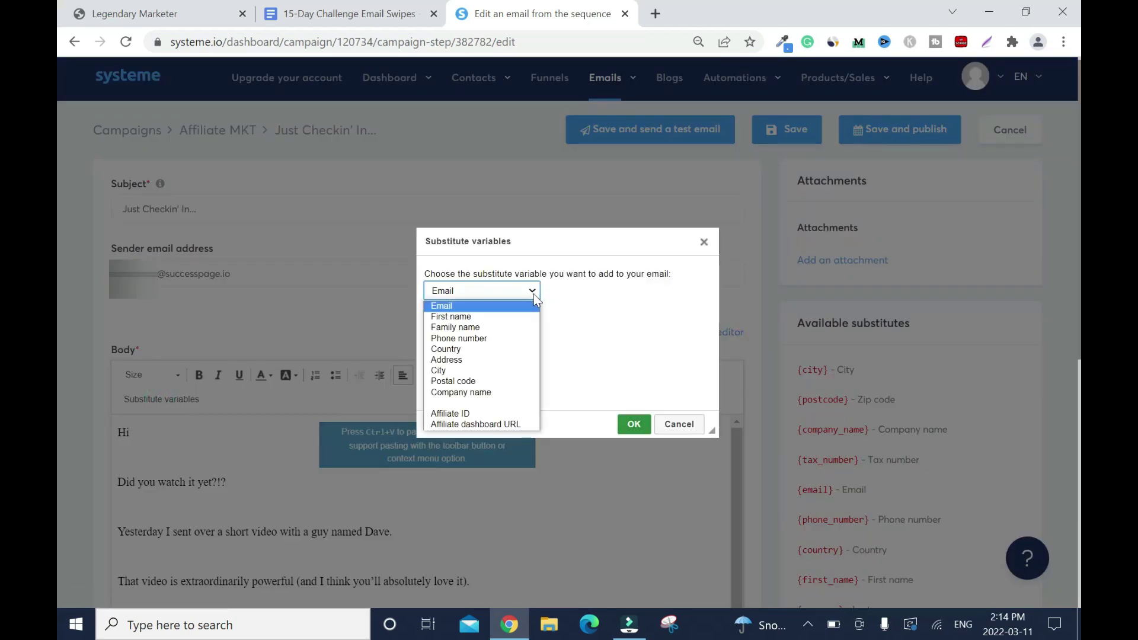
click(468, 317)
click(633, 424)
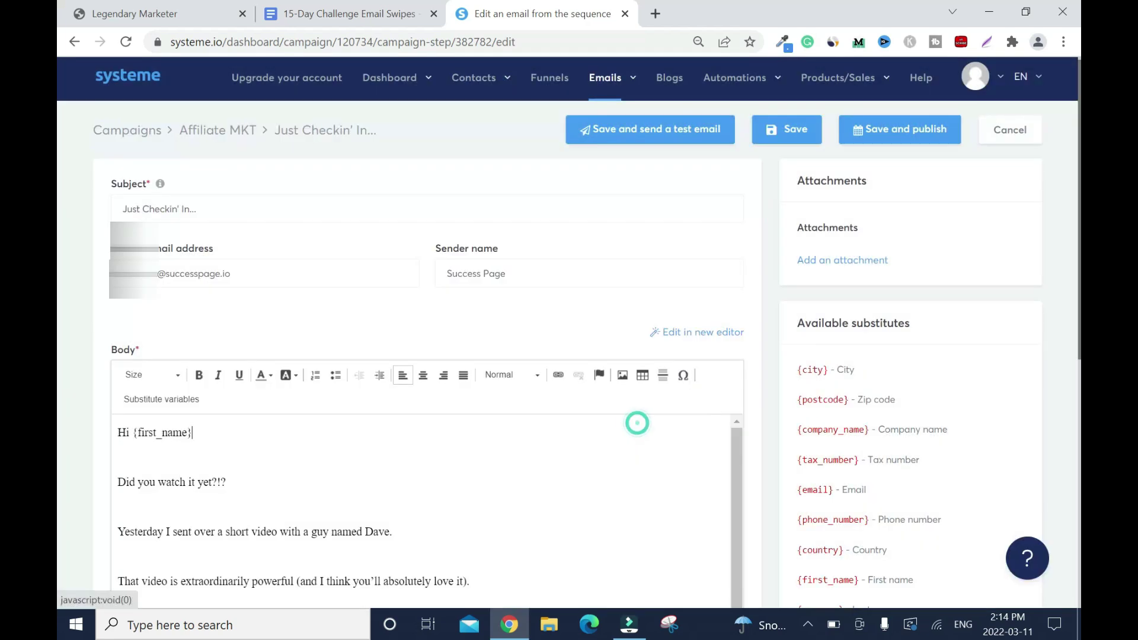
- Save the "Just Checkin' In..." email in the Affiliate MKT campaign
key(Down)
scroll(637, 422, down, 1)
click(787, 98)
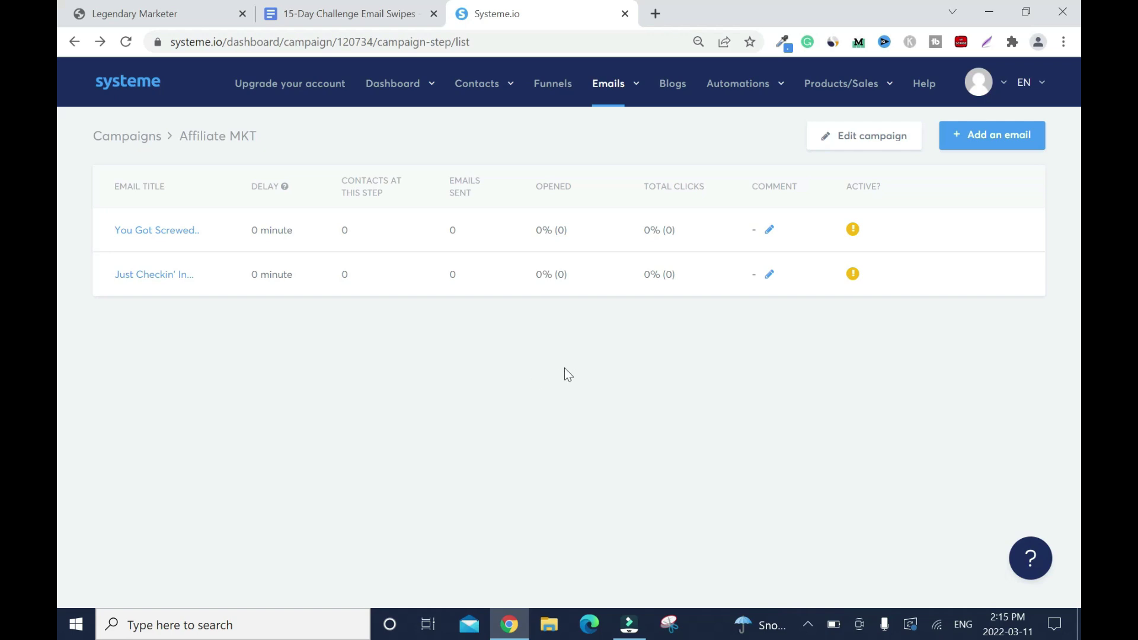
- Bring up the publishing settings of the "You Got Screwed.." email and keep its sending delay at 0 minutes
mouse_move(906, 281)
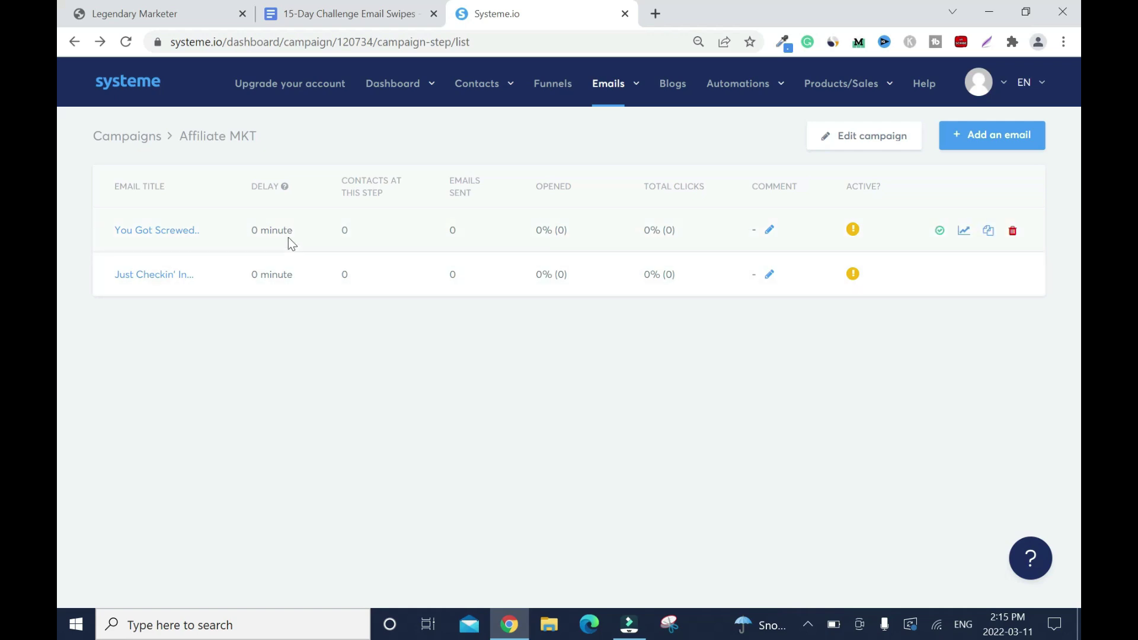
click(940, 231)
key(Return)
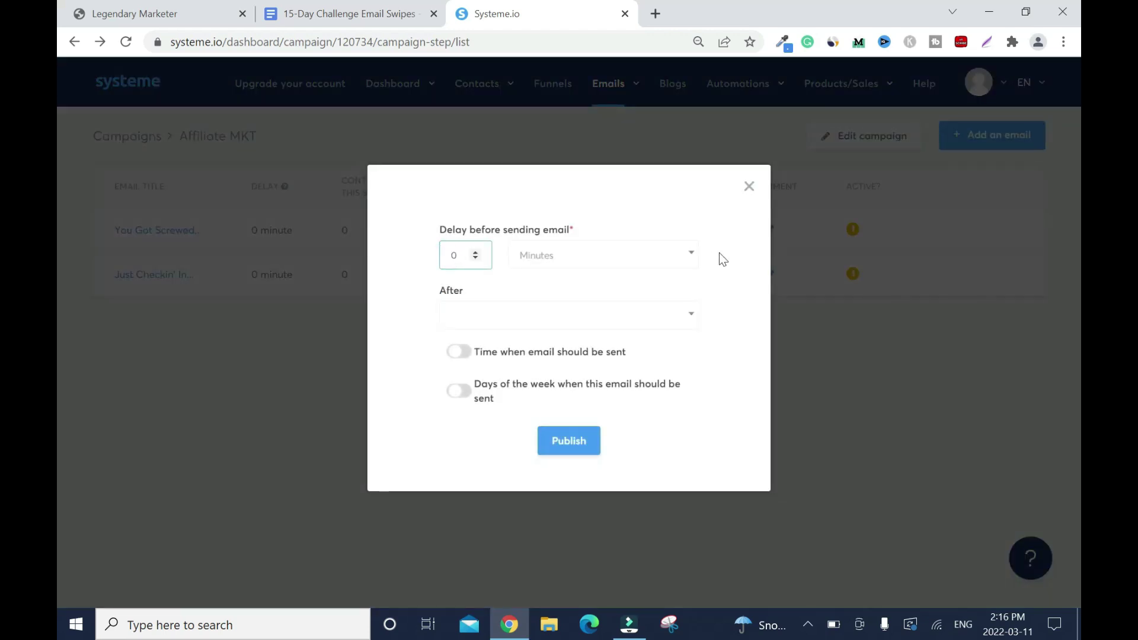
click(686, 254)
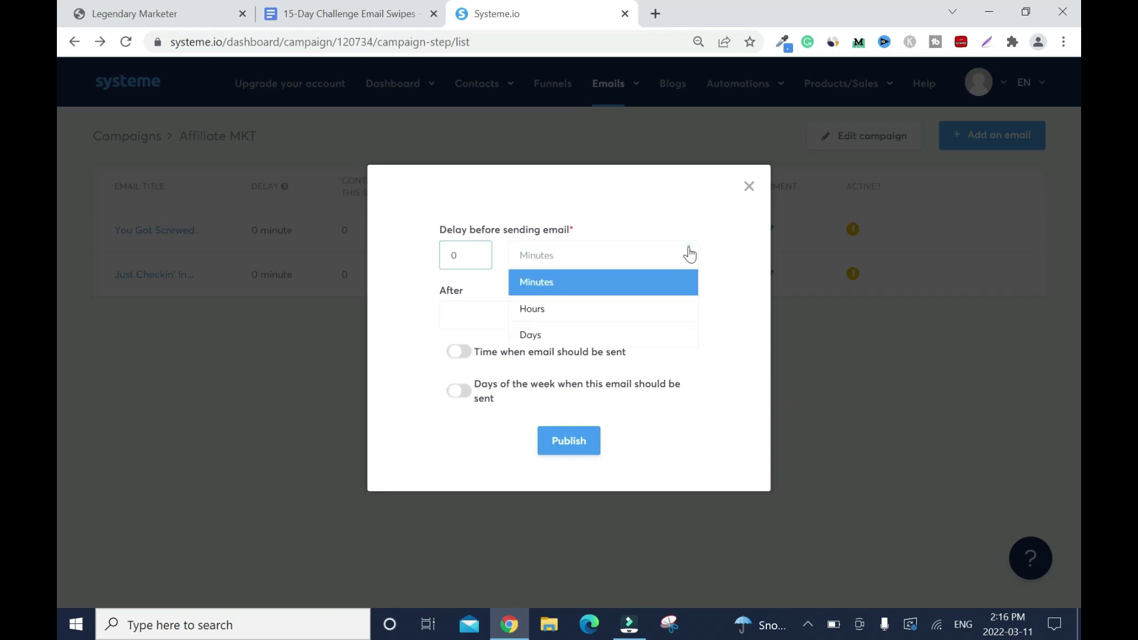
click(593, 293)
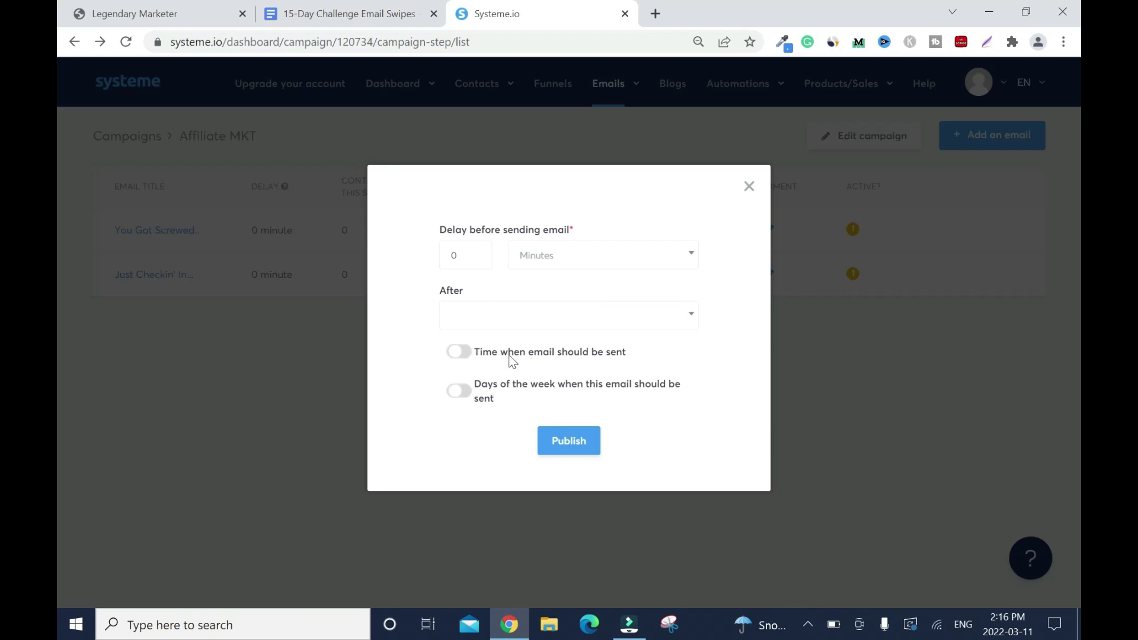
- Try out the sending time and days-of-the-week options, switching both off again
click(466, 354)
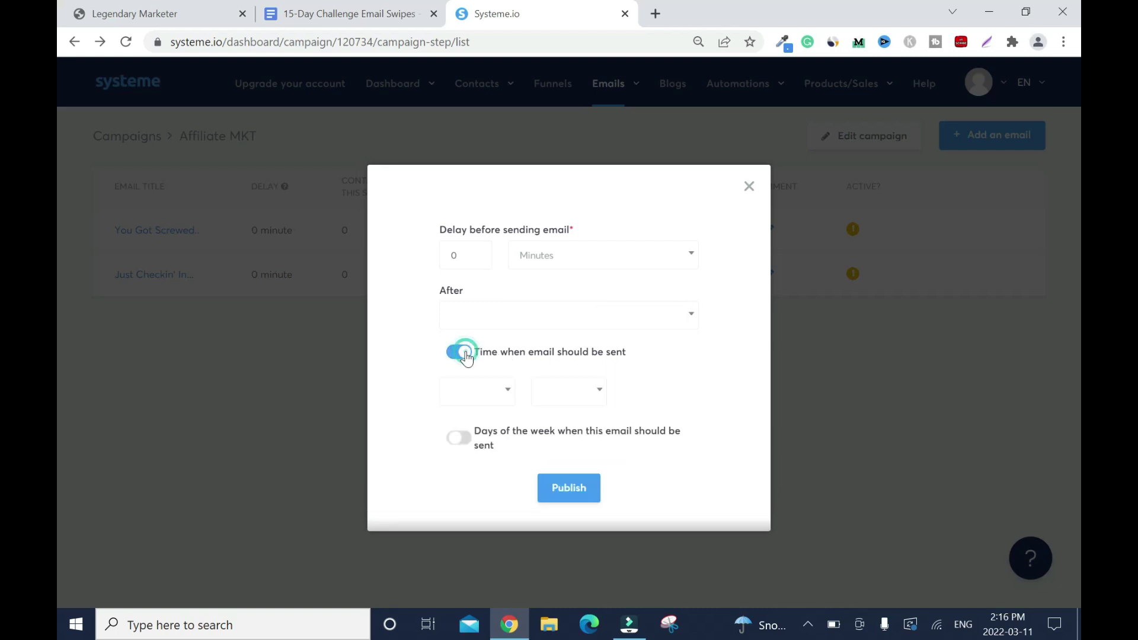
click(509, 398)
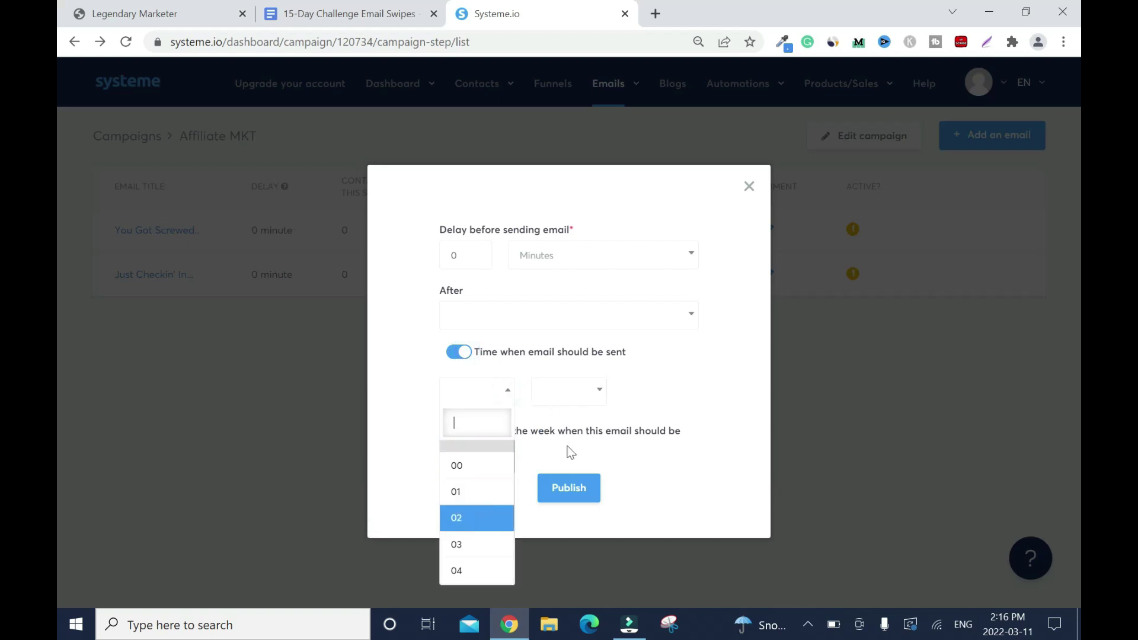
click(600, 394)
click(600, 394)
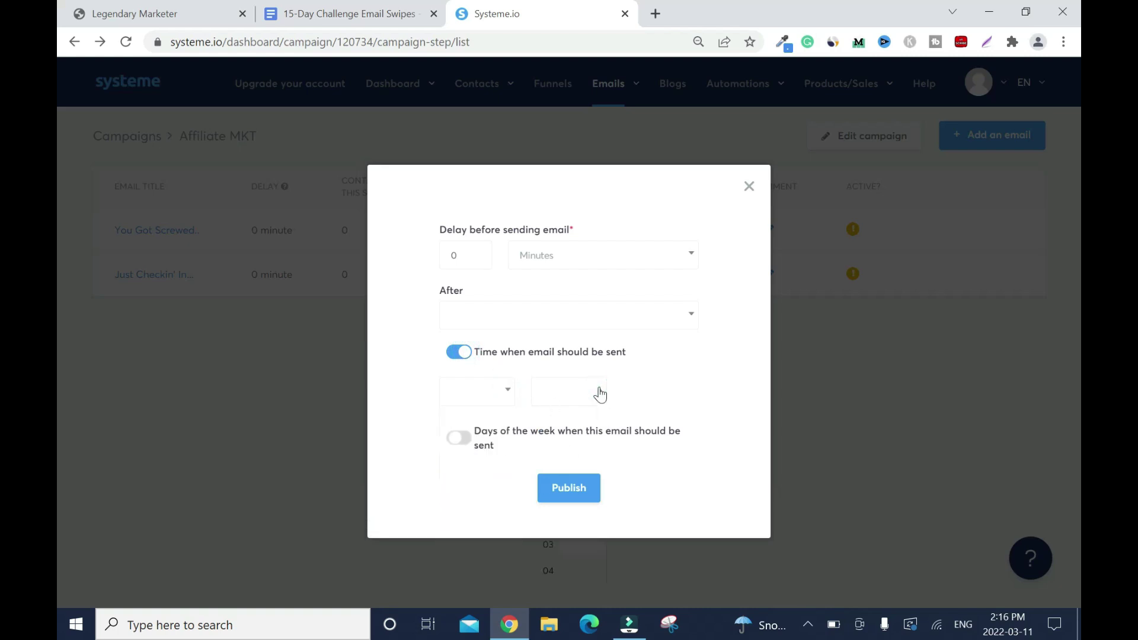
click(456, 353)
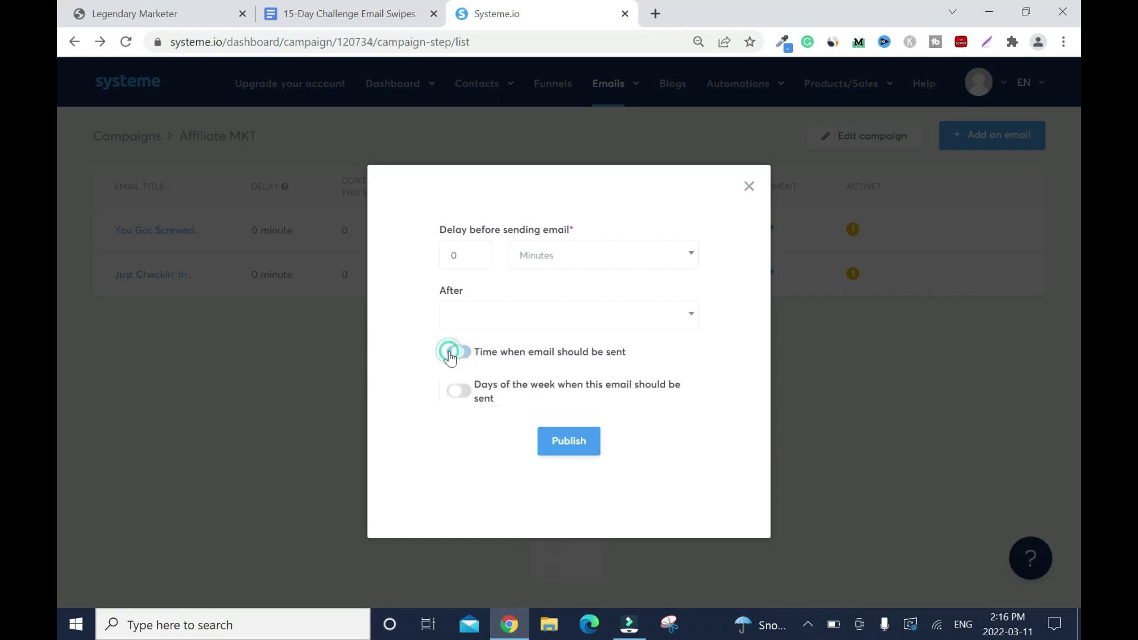
click(461, 392)
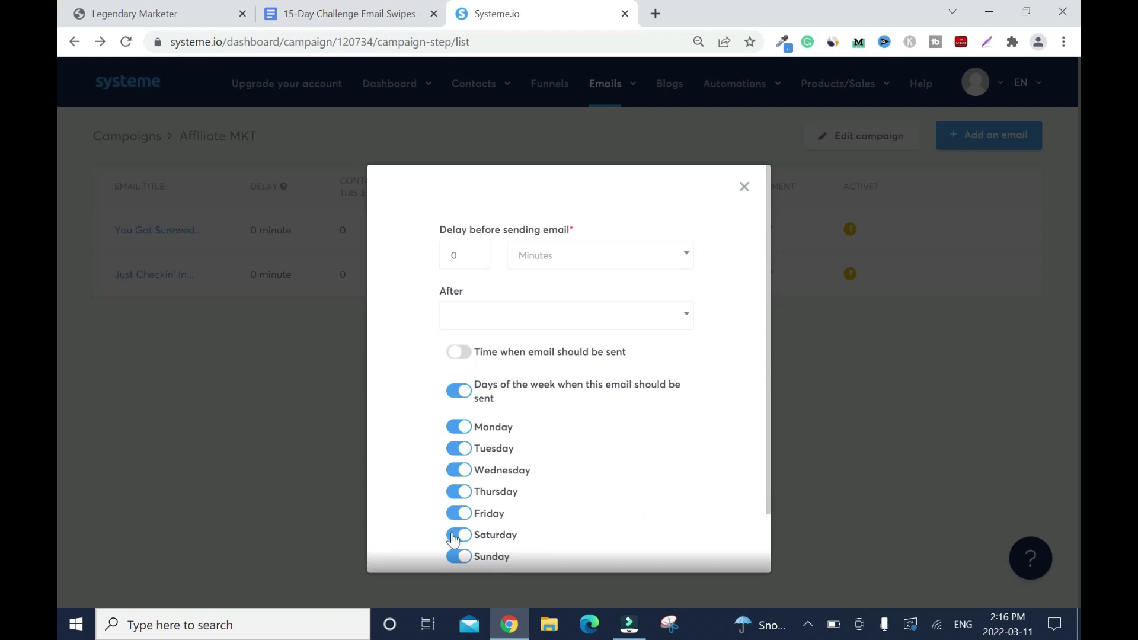
click(456, 392)
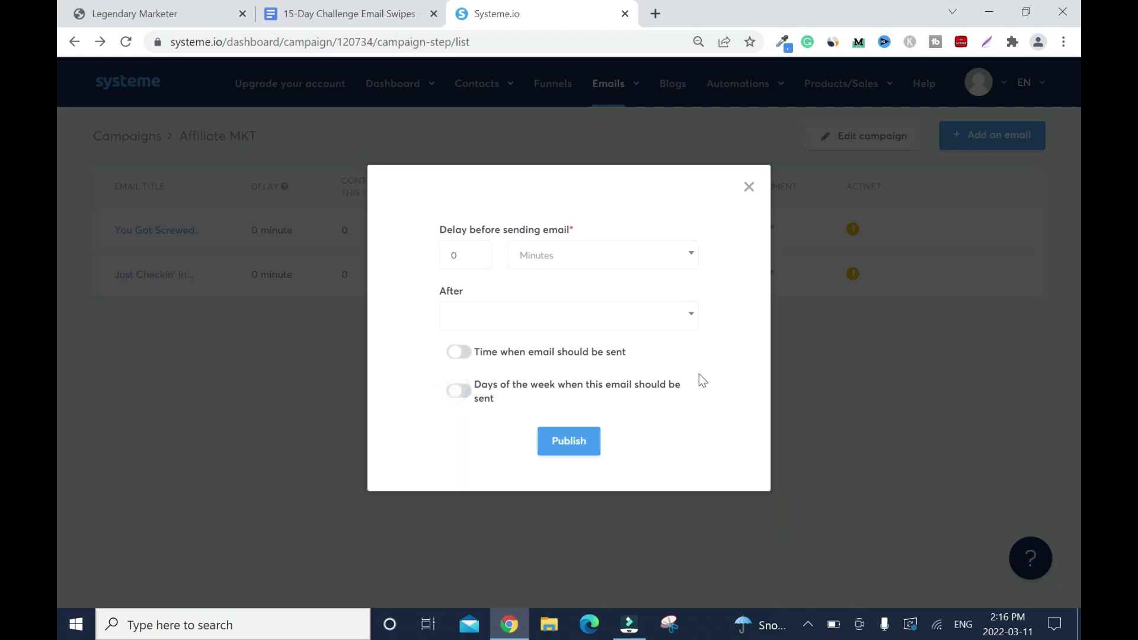
- Publish the "You Got Screwed.." email without any time or weekday restriction
click(570, 441)
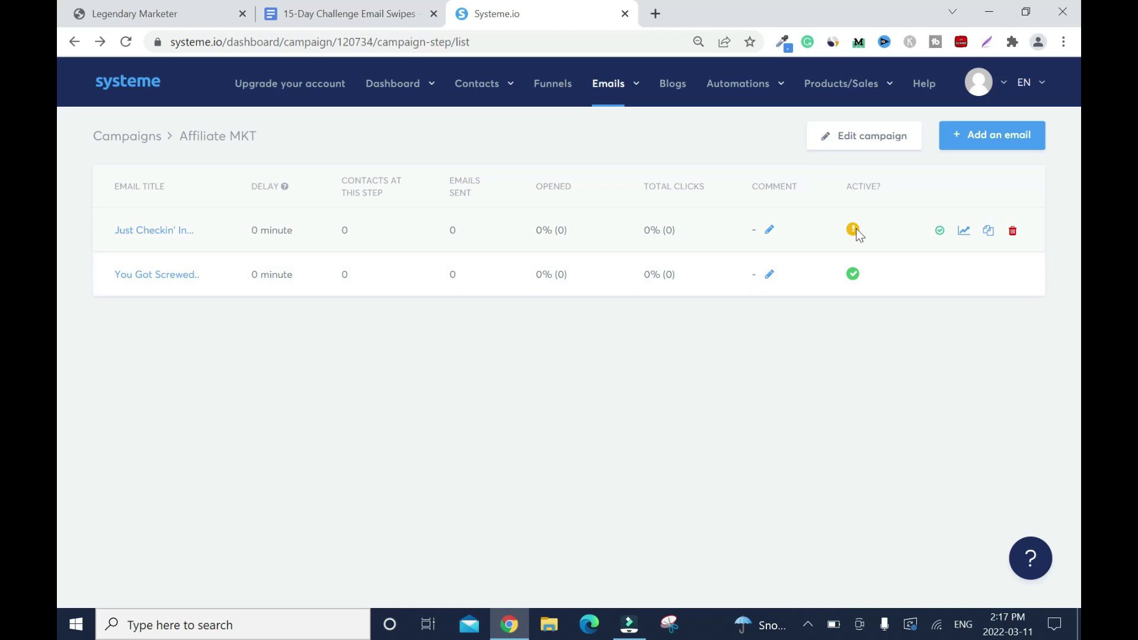
- Publish the "Just Checkin' In..." email with a delay of 2 minutes after the "You Got Screwed.." email
click(939, 231)
key(Return)
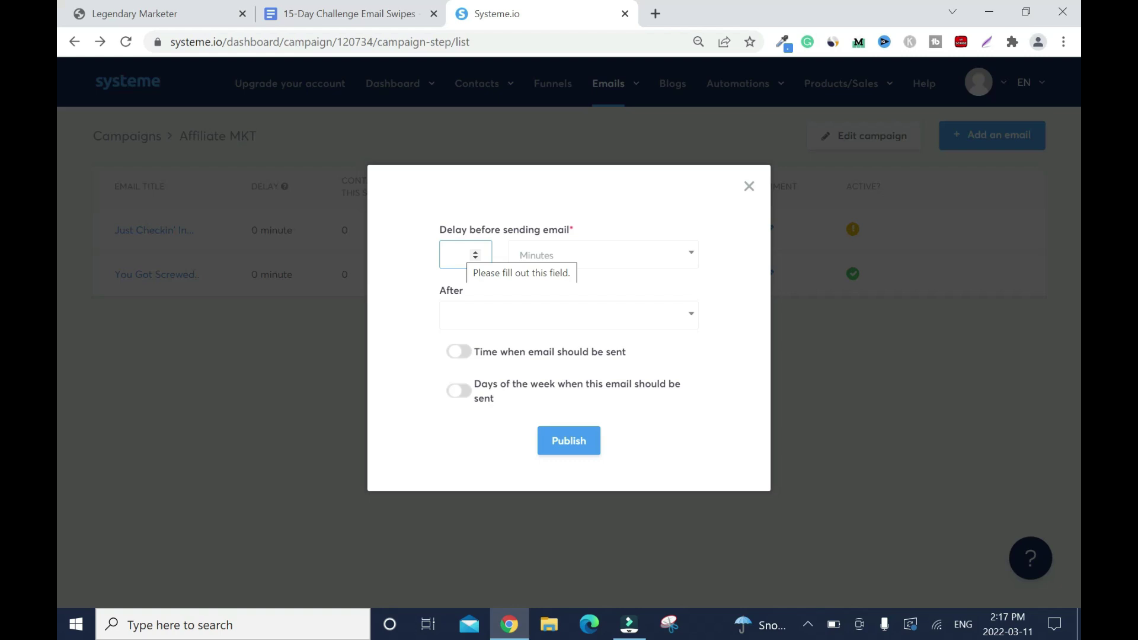
text(2)
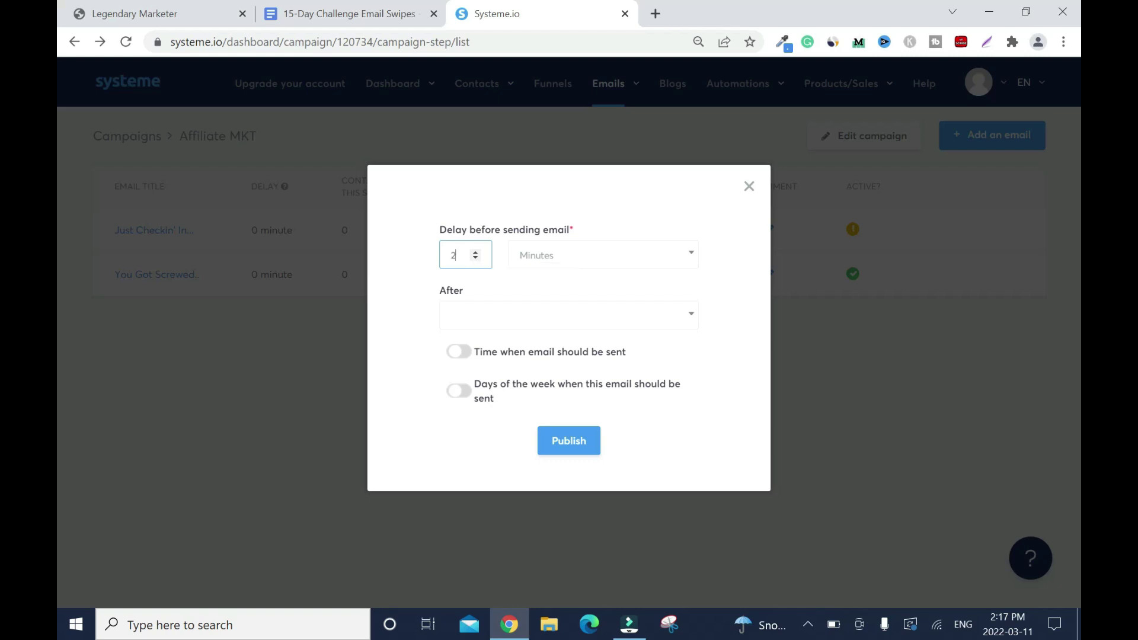
click(686, 319)
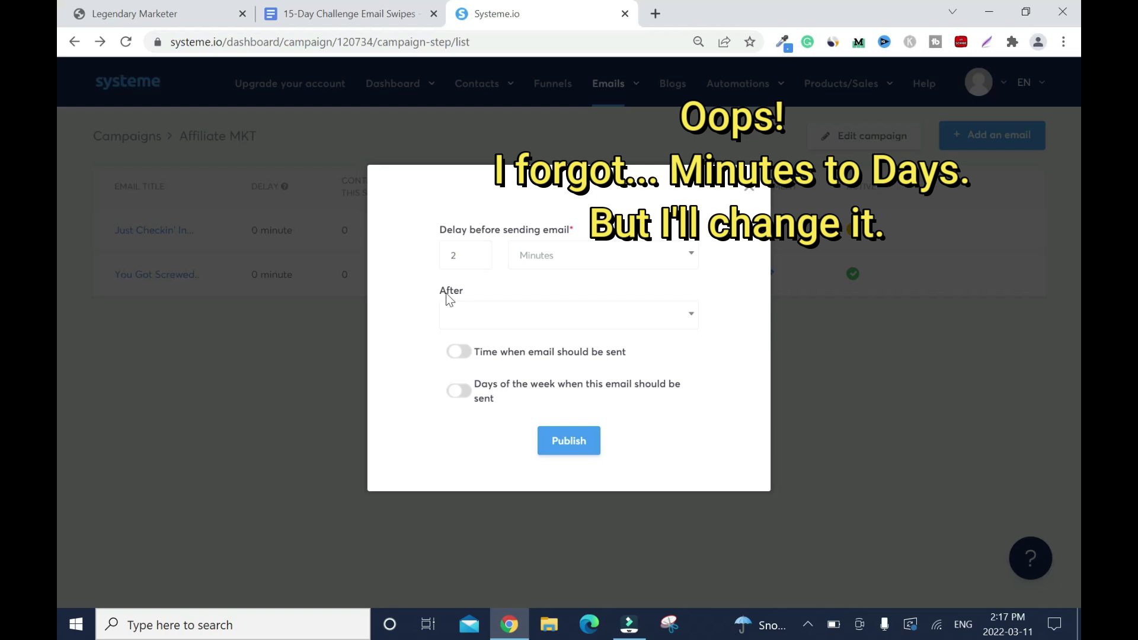
click(689, 316)
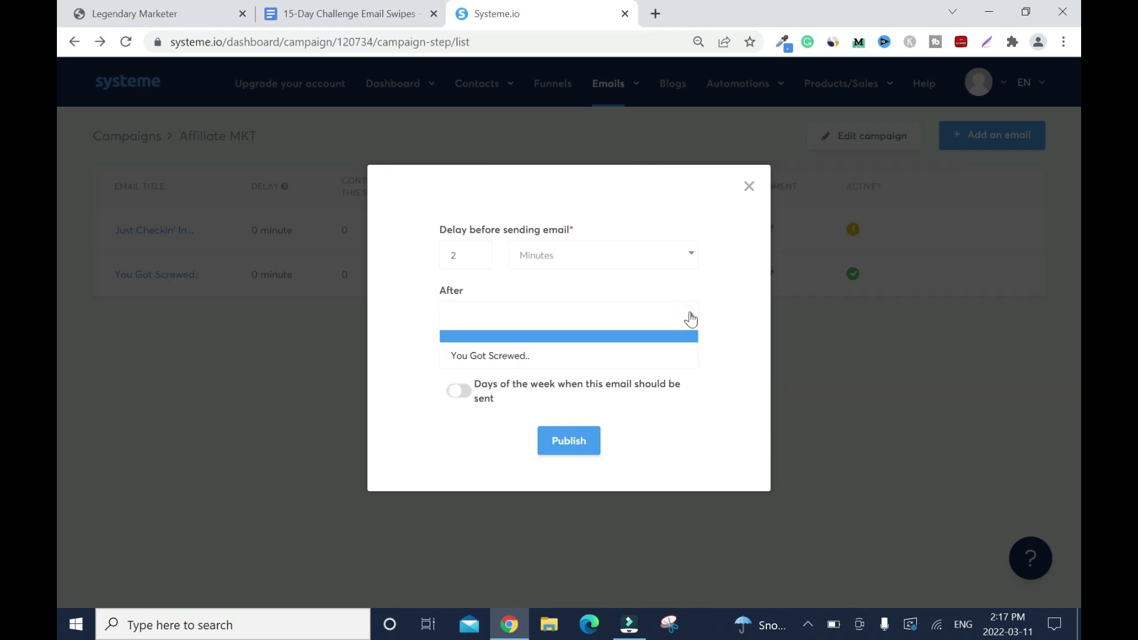
click(544, 358)
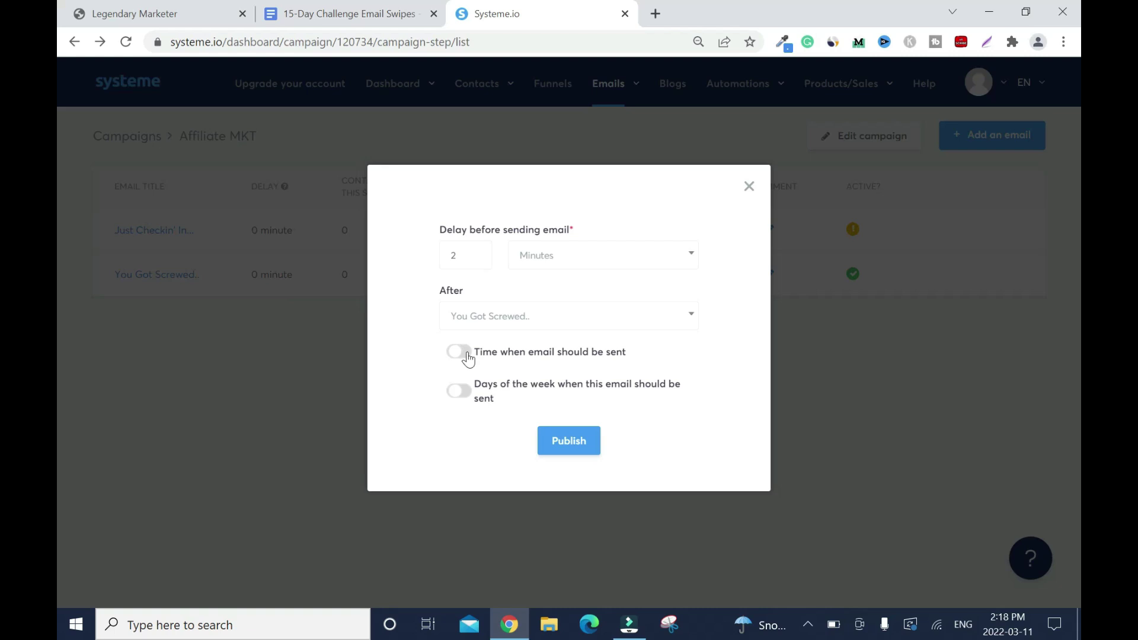
click(571, 446)
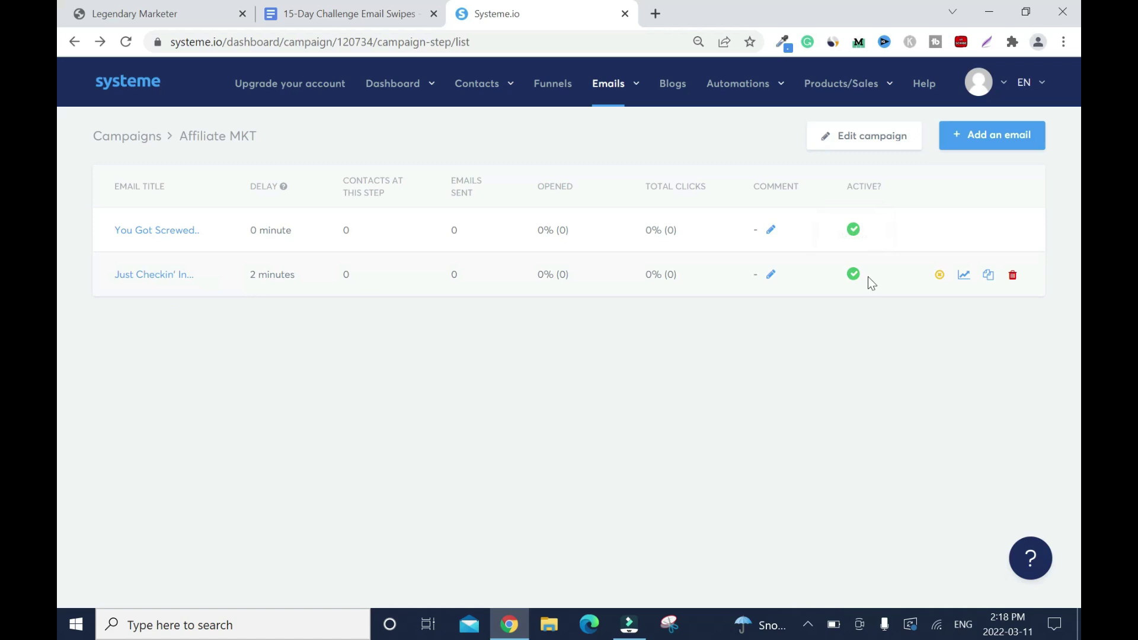
- Change the delay unit of the "Just Checkin' In..." email to Days and save the email
click(939, 275)
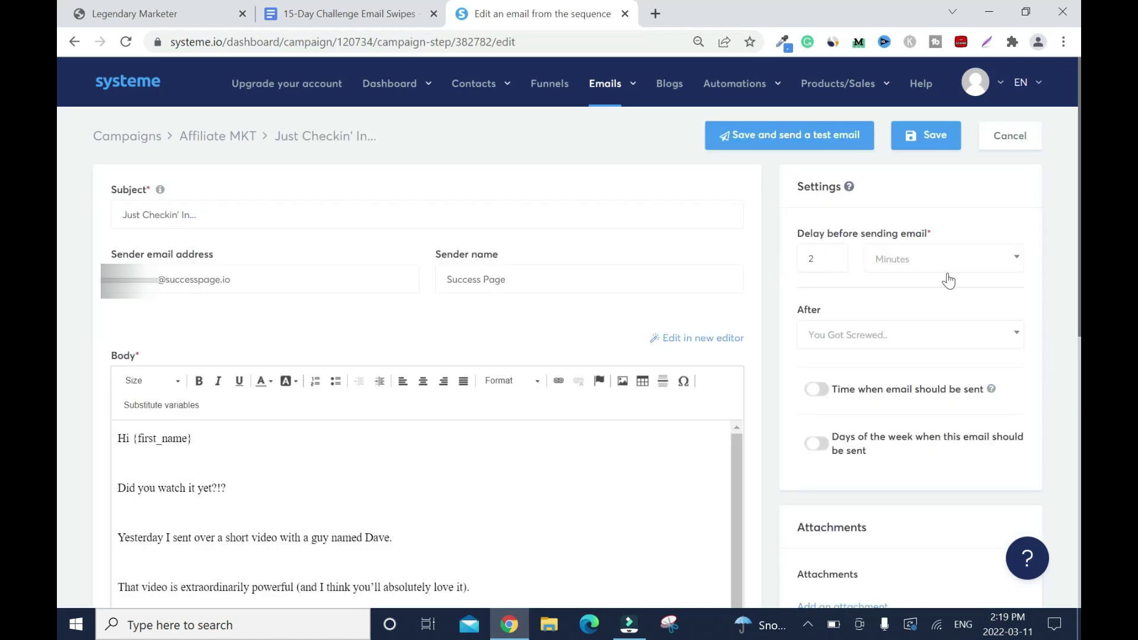
click(1016, 259)
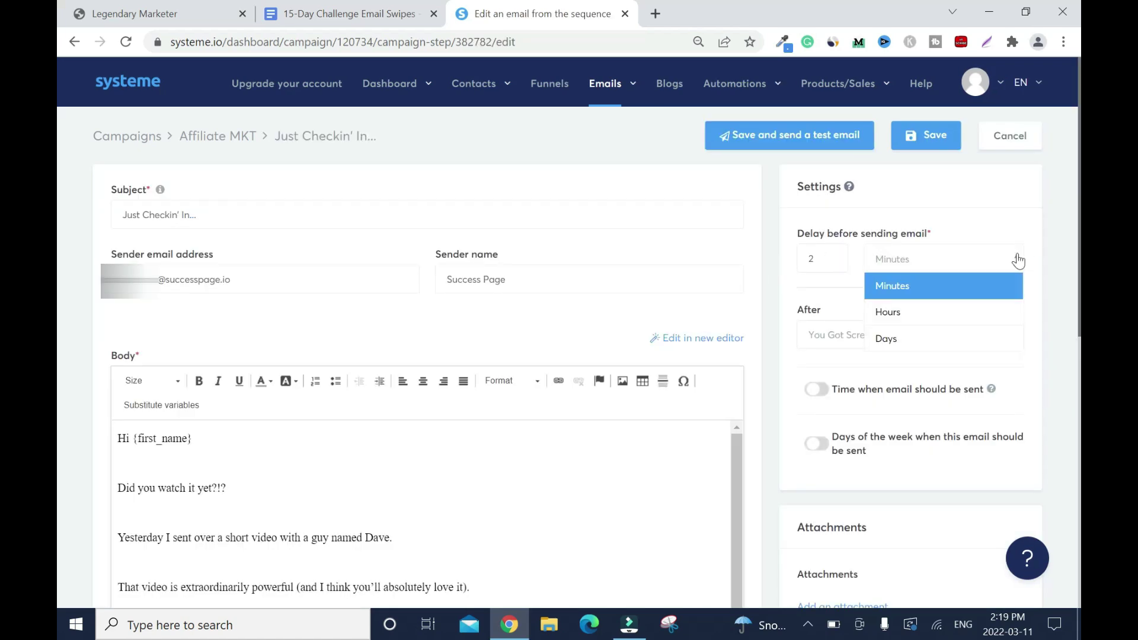
click(900, 347)
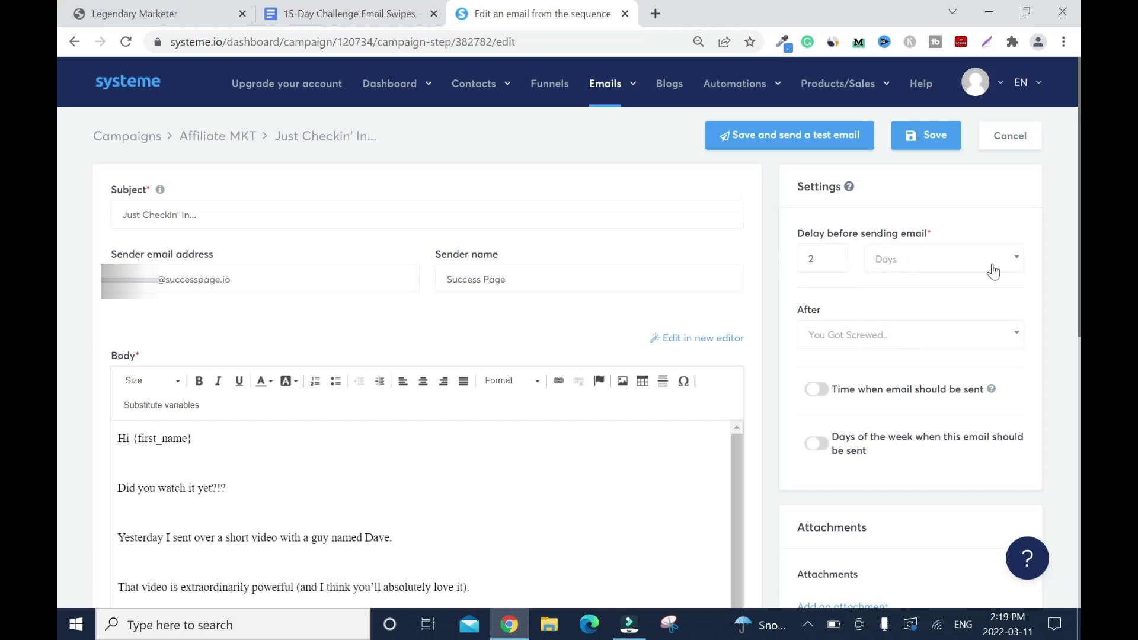
click(931, 134)
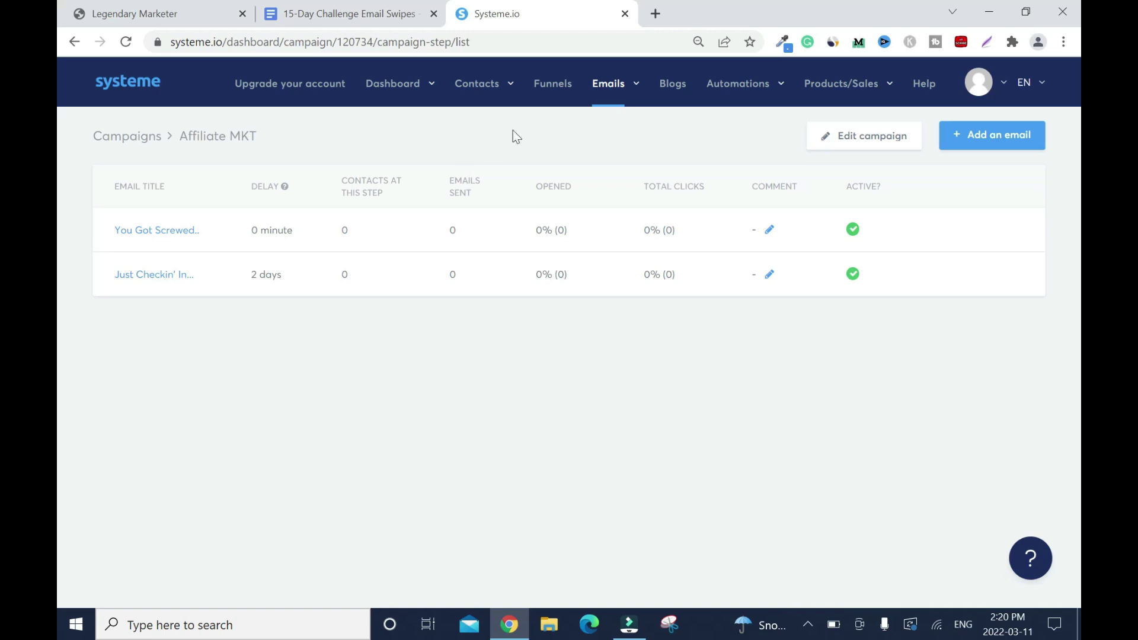
- Create a contact tag named "Affiliate Marketing"
mouse_move(503, 90)
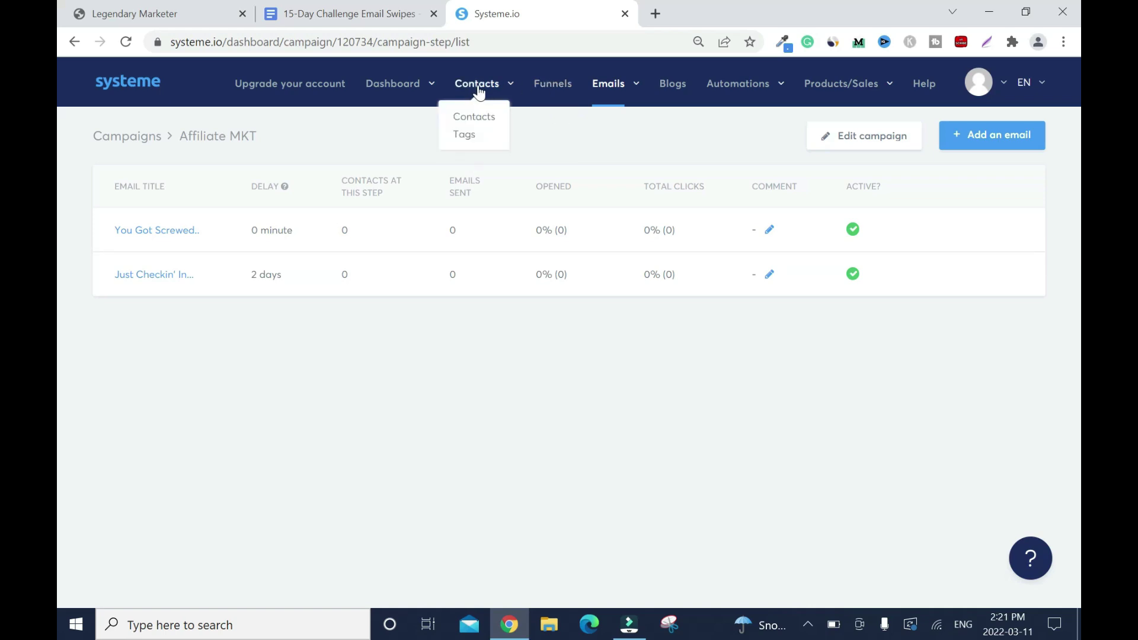
click(467, 140)
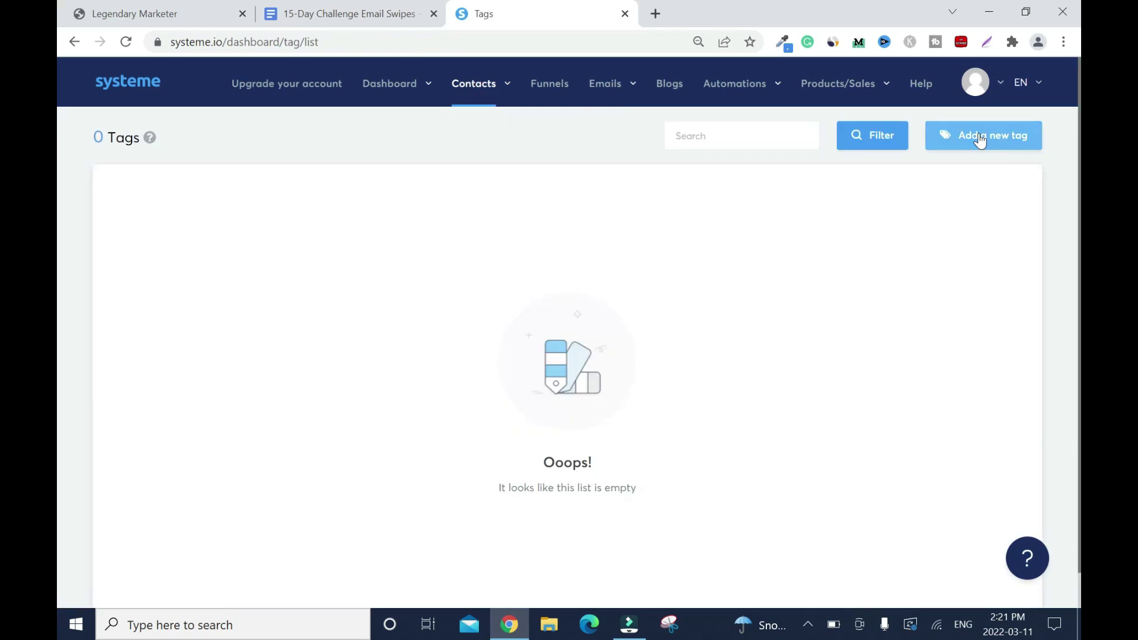
click(979, 135)
click(557, 275)
text(Affiliate Marketing)
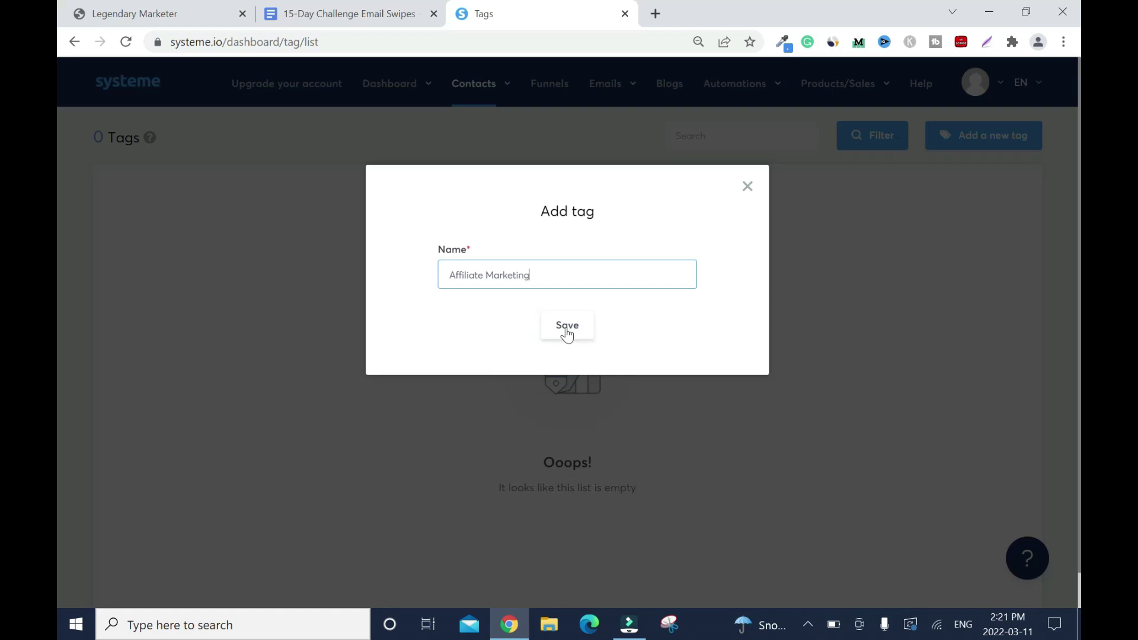
click(567, 329)
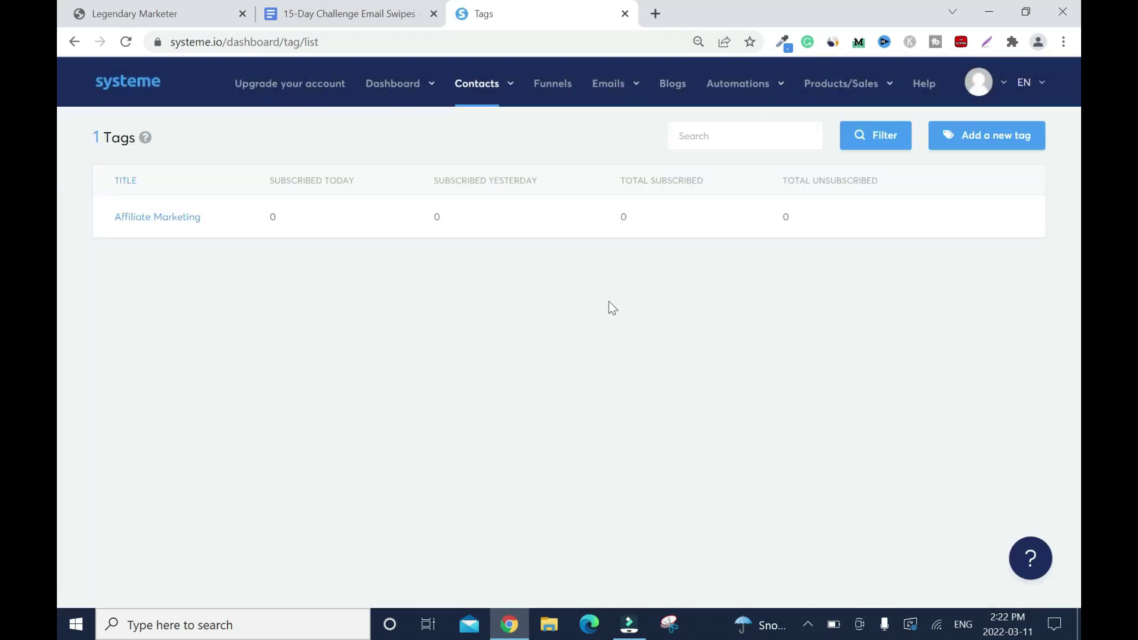
- Start a new automation rule with "Funnel step form subscribed" as its trigger
mouse_move(608, 86)
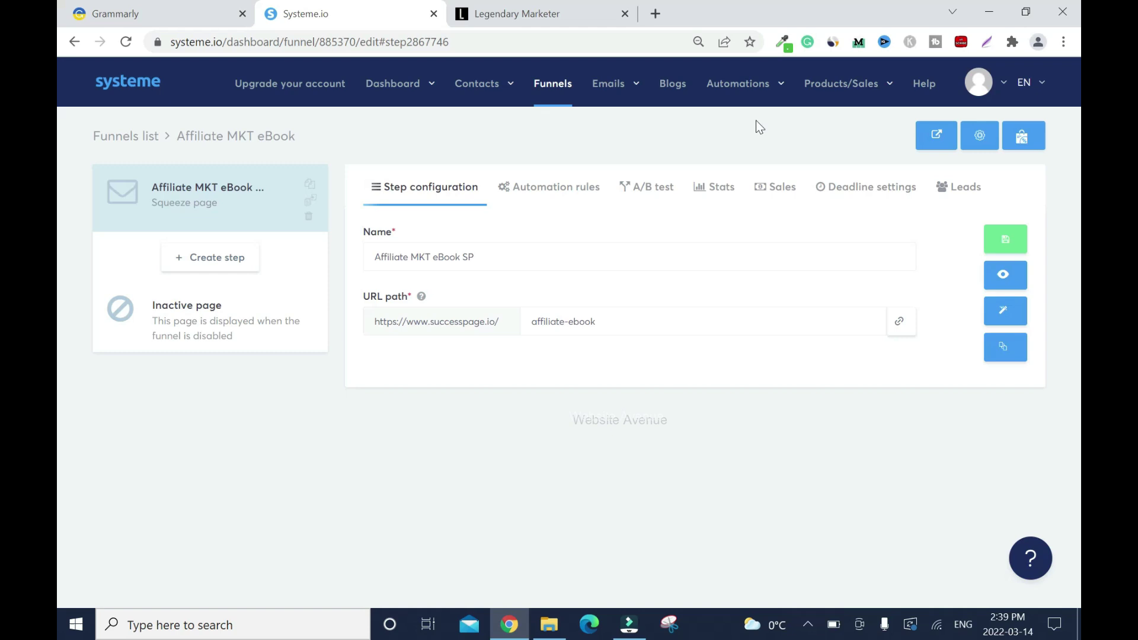
mouse_move(740, 86)
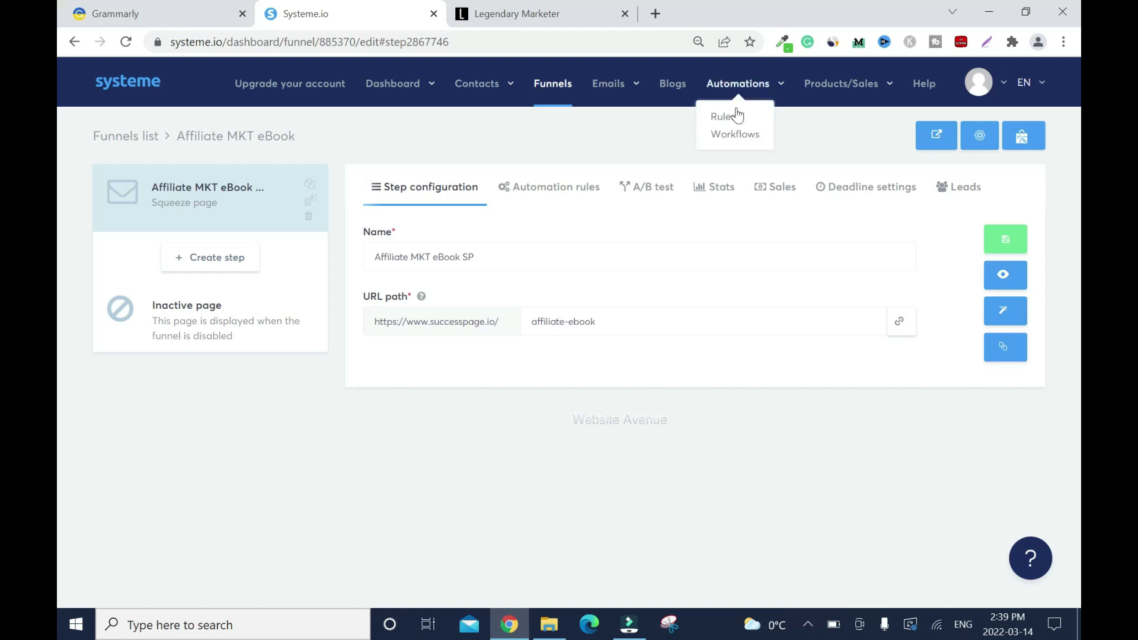
click(726, 114)
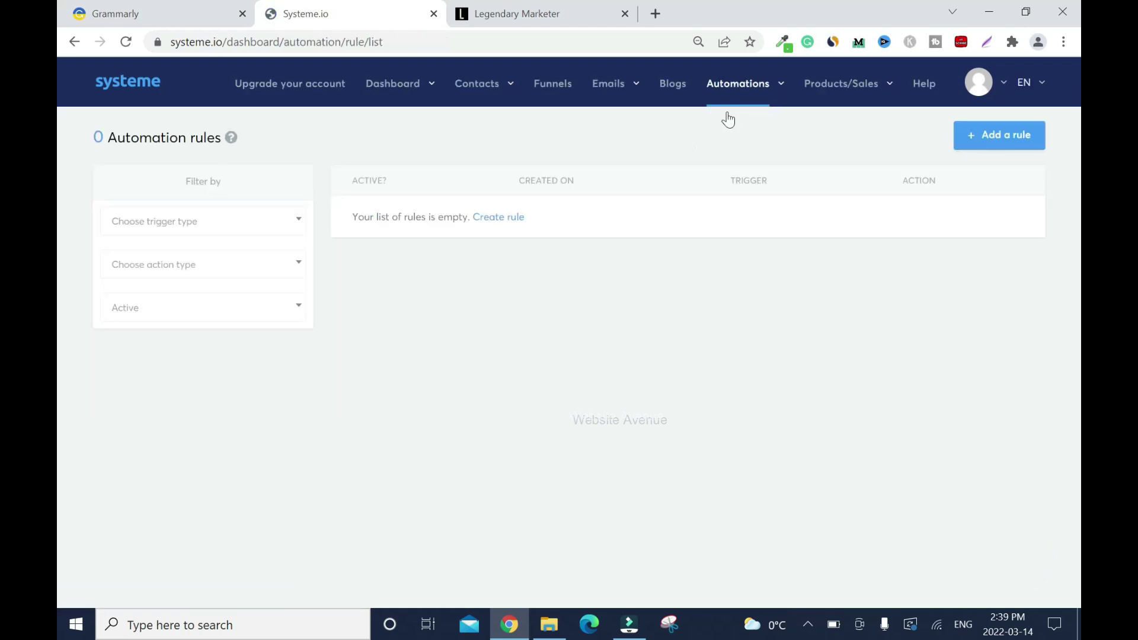
click(1008, 138)
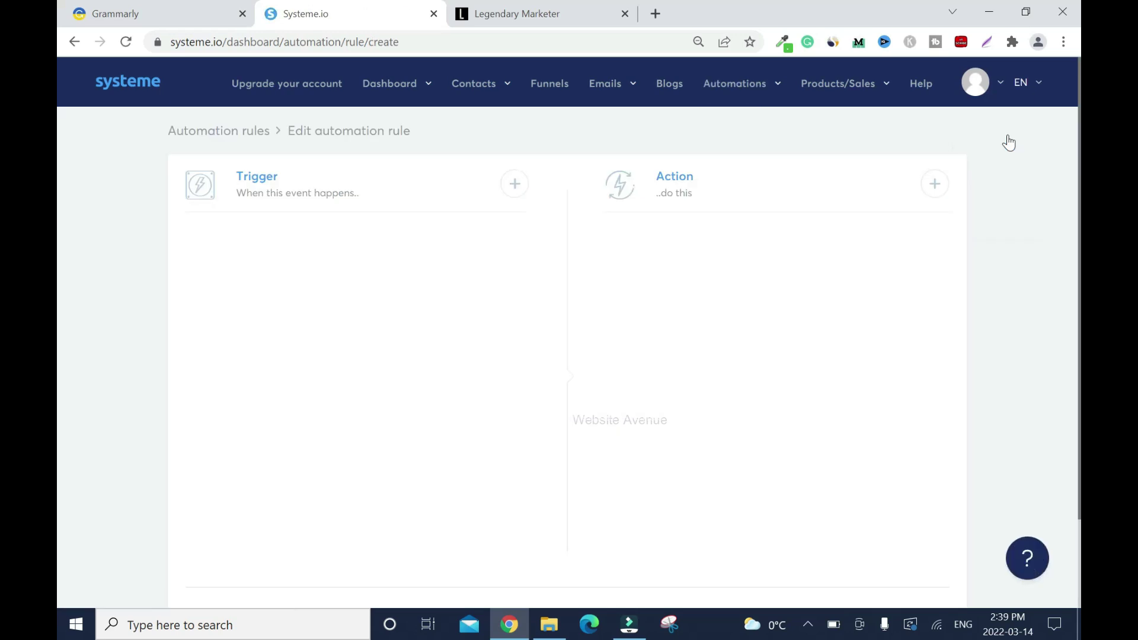
click(515, 188)
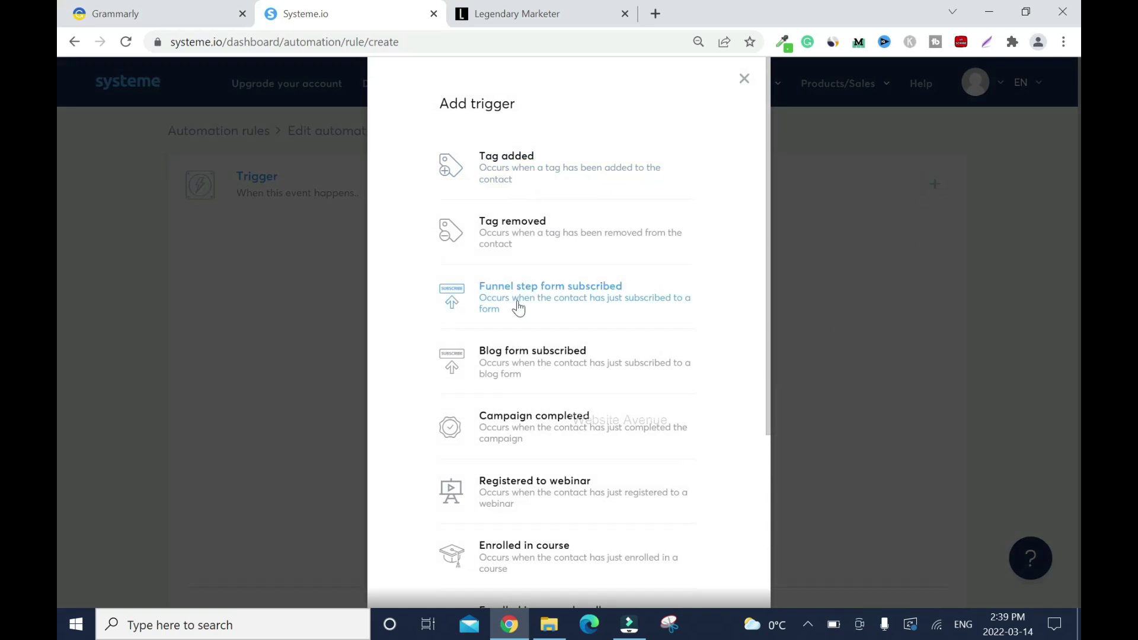
click(612, 301)
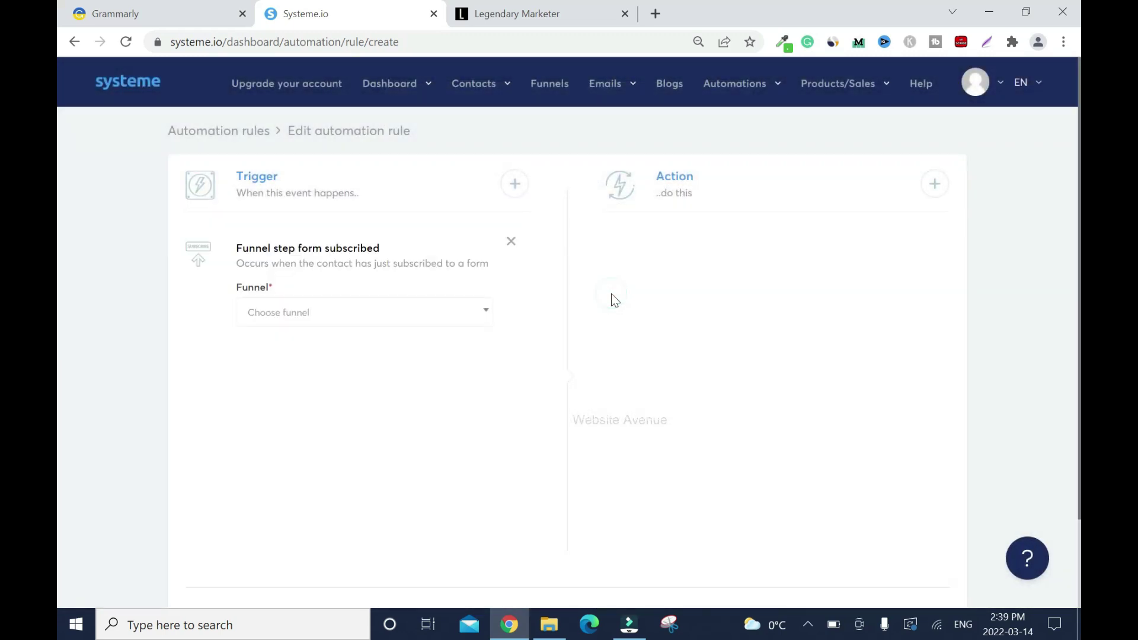
- Set the rule's trigger to the "Affiliate MKT eBook" funnel and its "Affiliate MKT eBook SP" step page
click(484, 314)
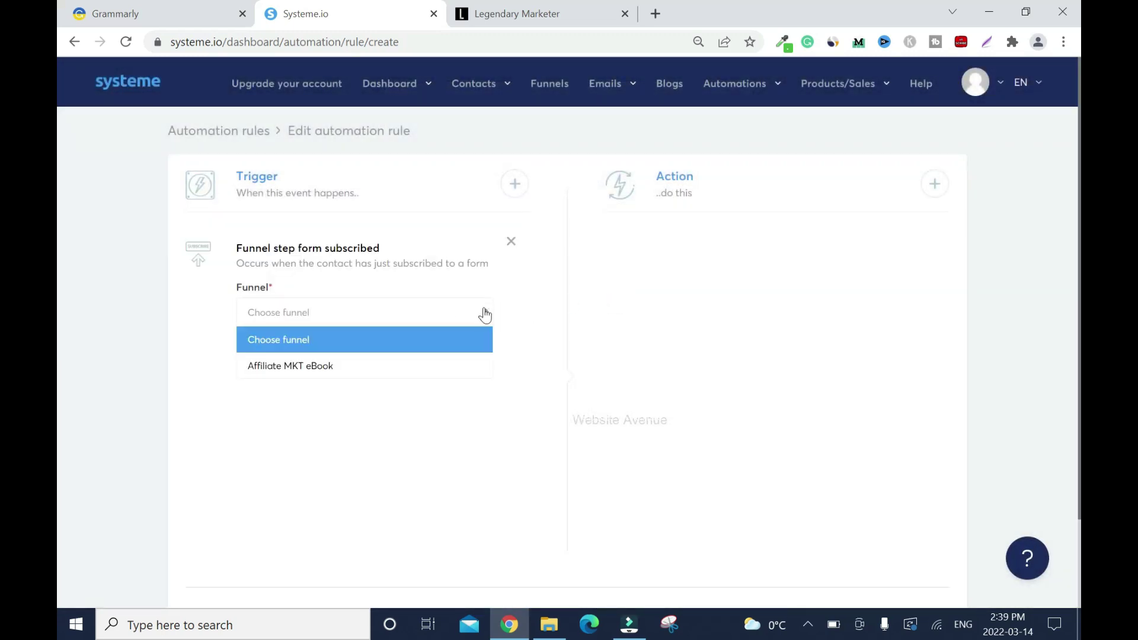
click(334, 369)
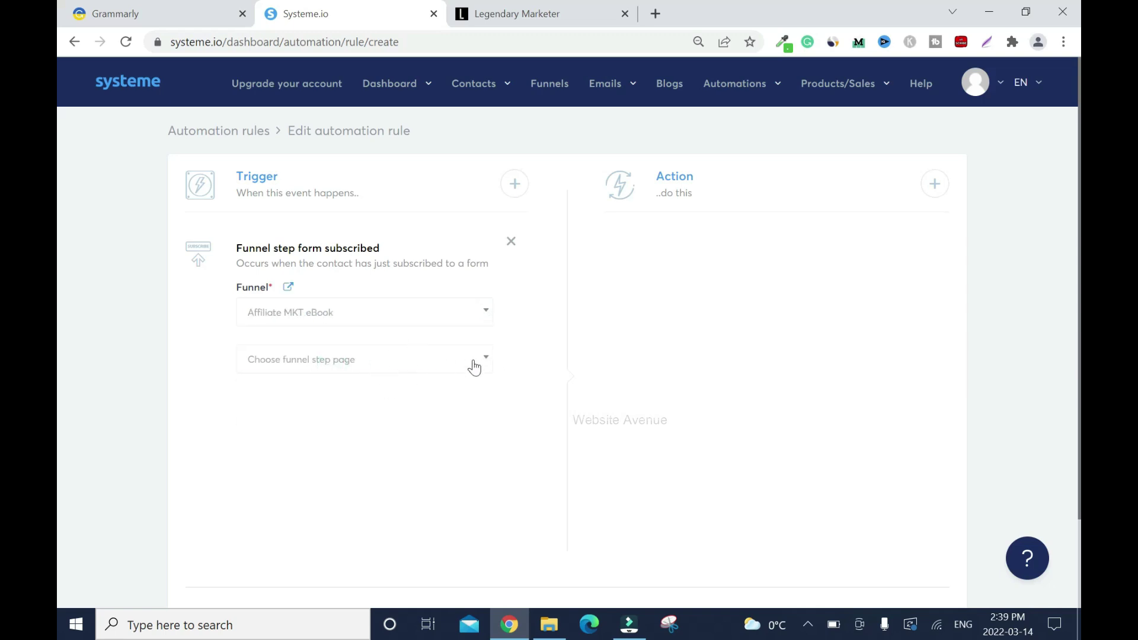
click(474, 367)
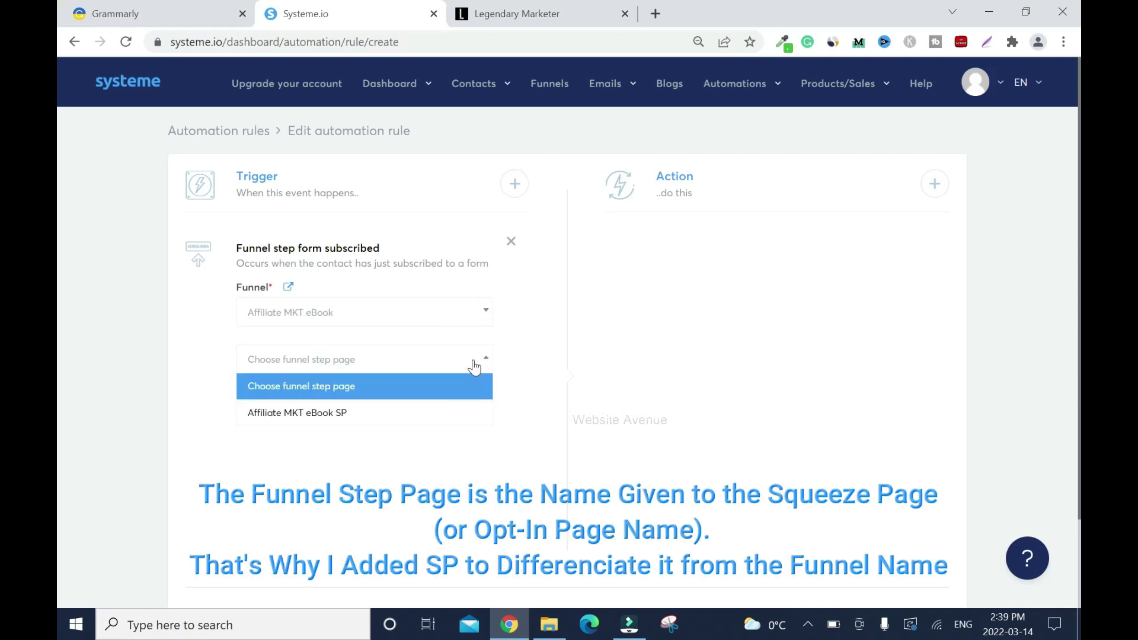
click(346, 418)
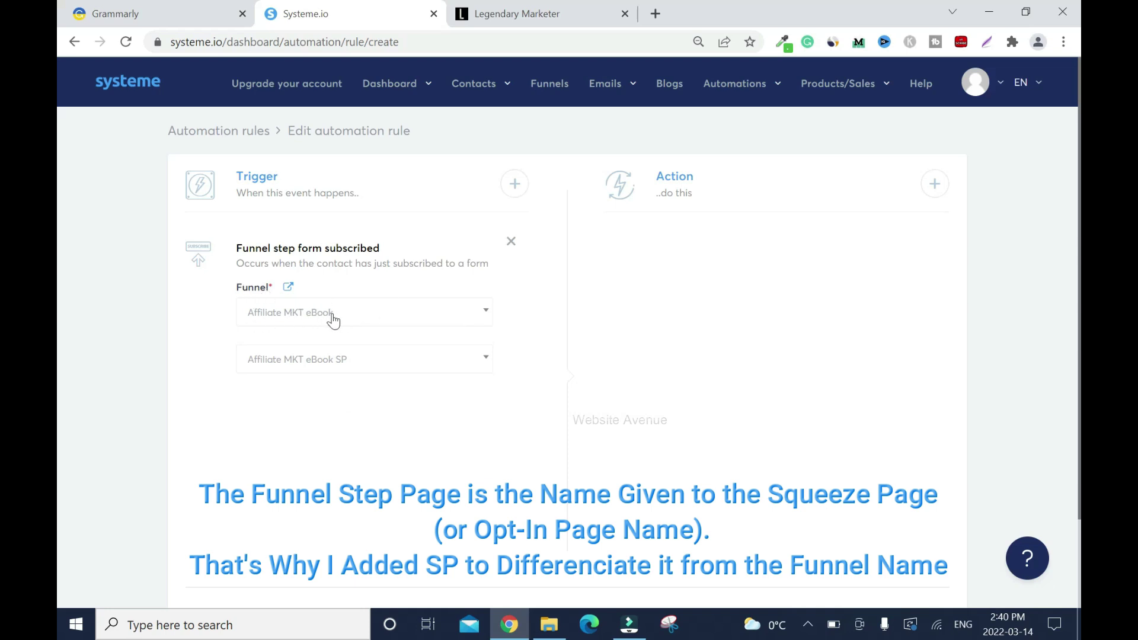
- Add an "Add a tag" action with the "Affiliate Marketing" tag to the automation rule and save the rule
click(934, 185)
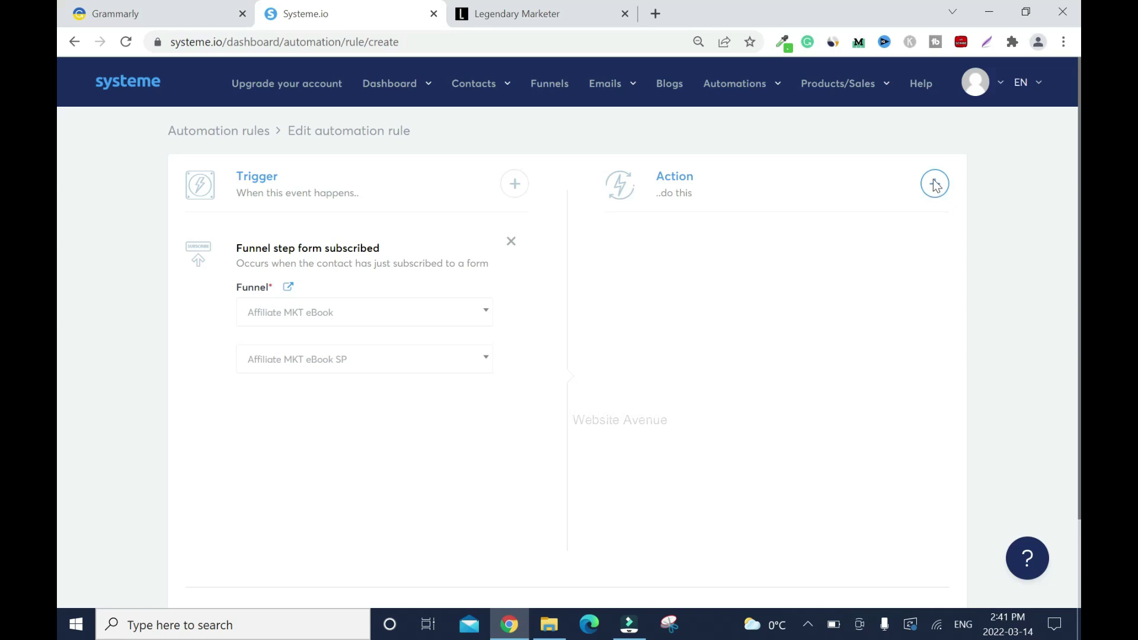
click(552, 287)
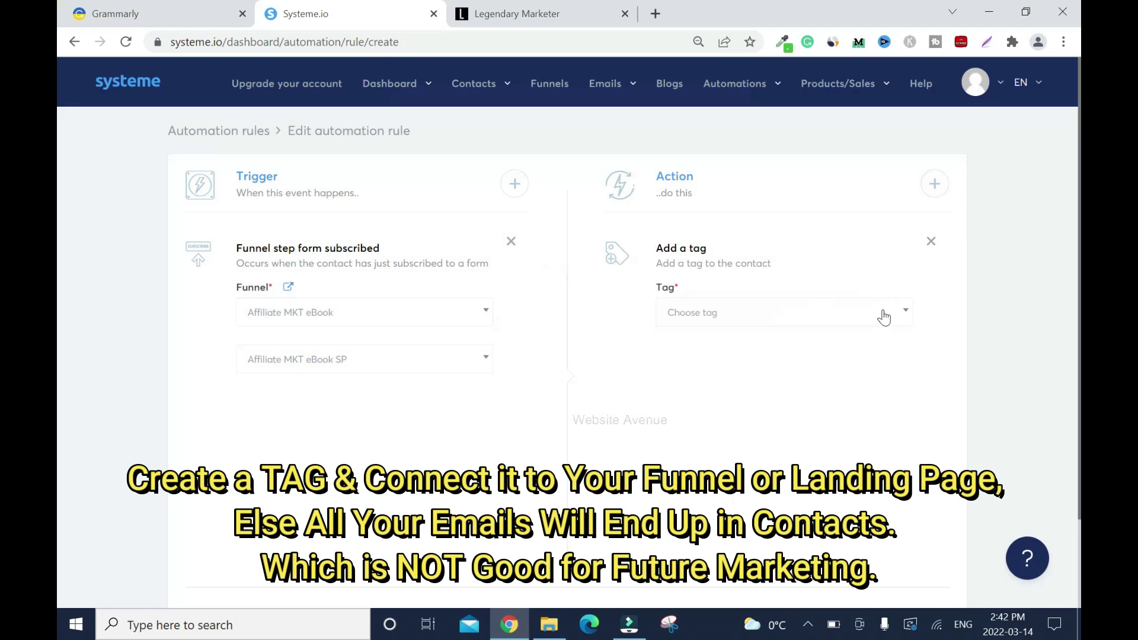
click(896, 314)
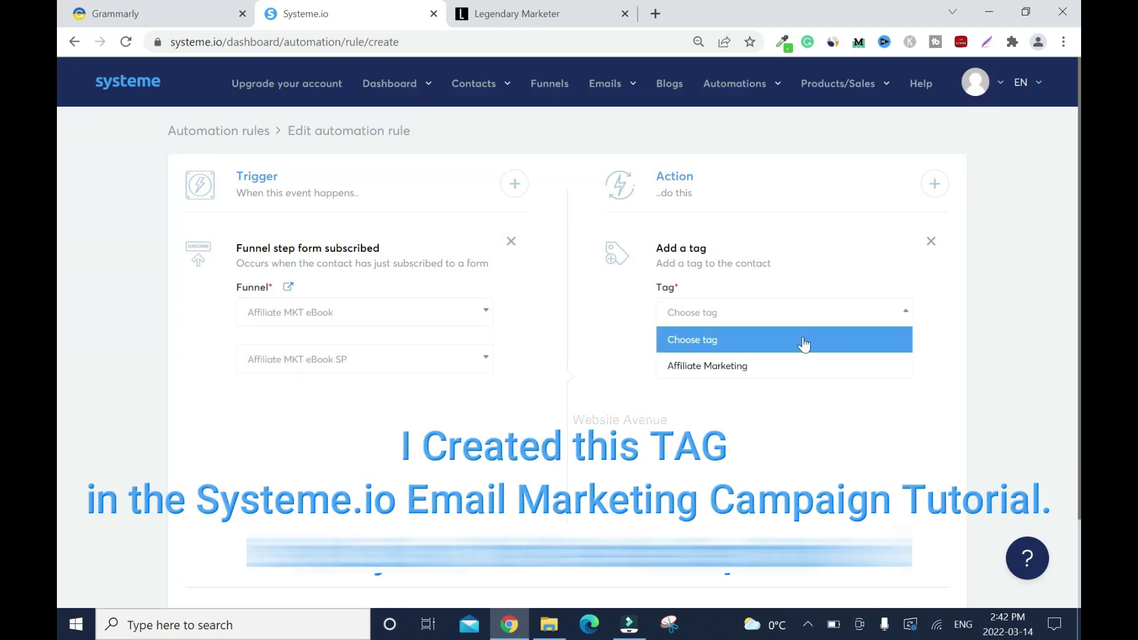
click(724, 368)
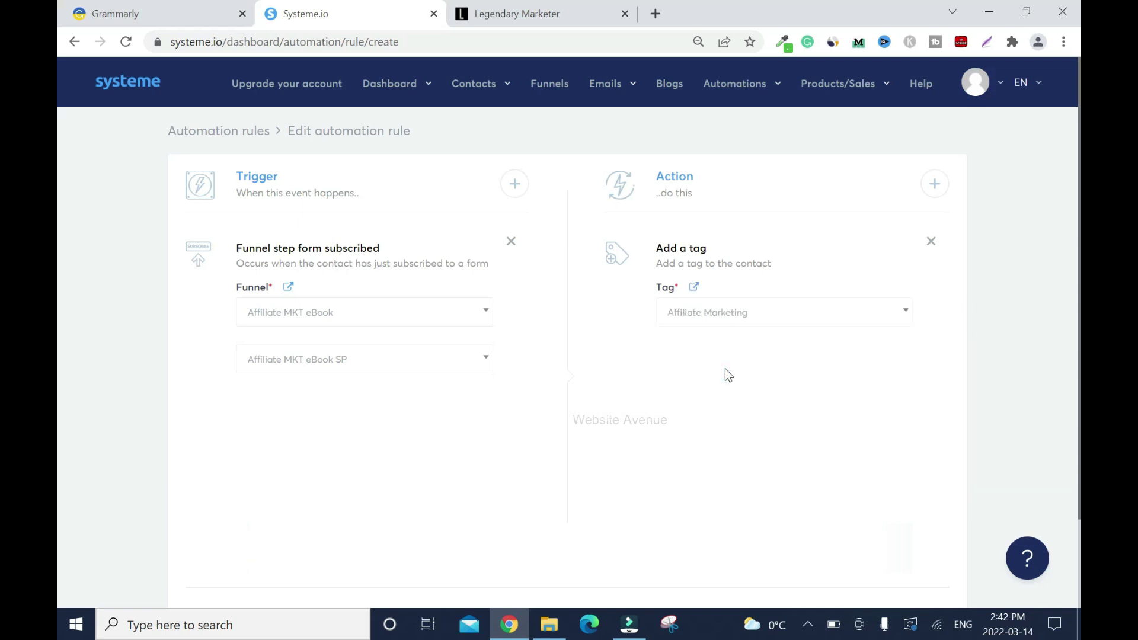
scroll(1017, 335, down, 2)
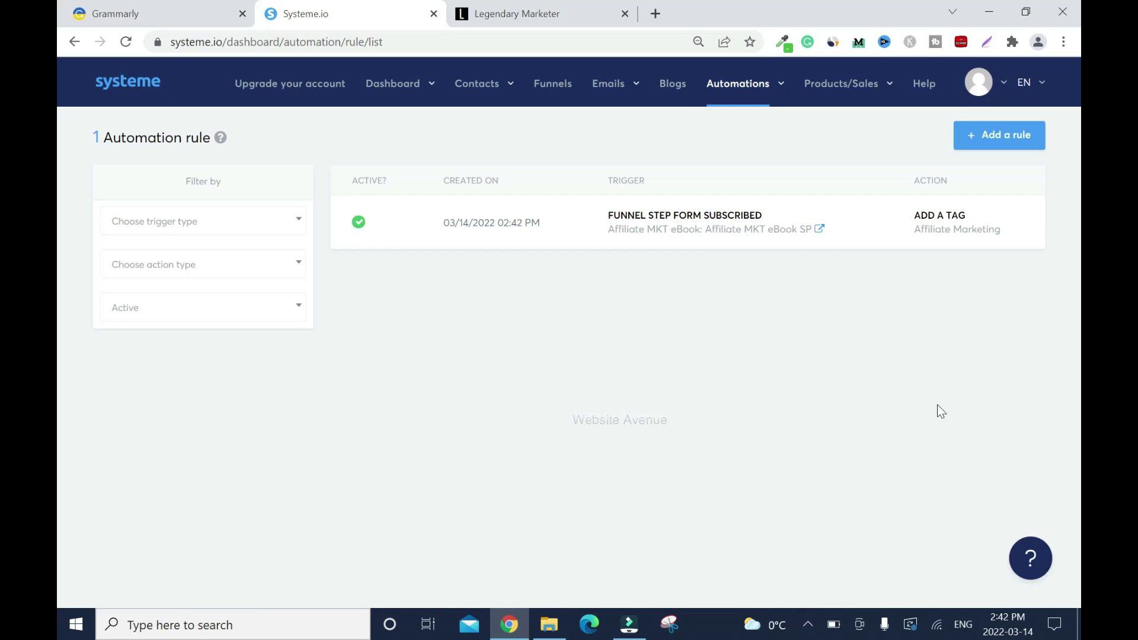
click(1007, 145)
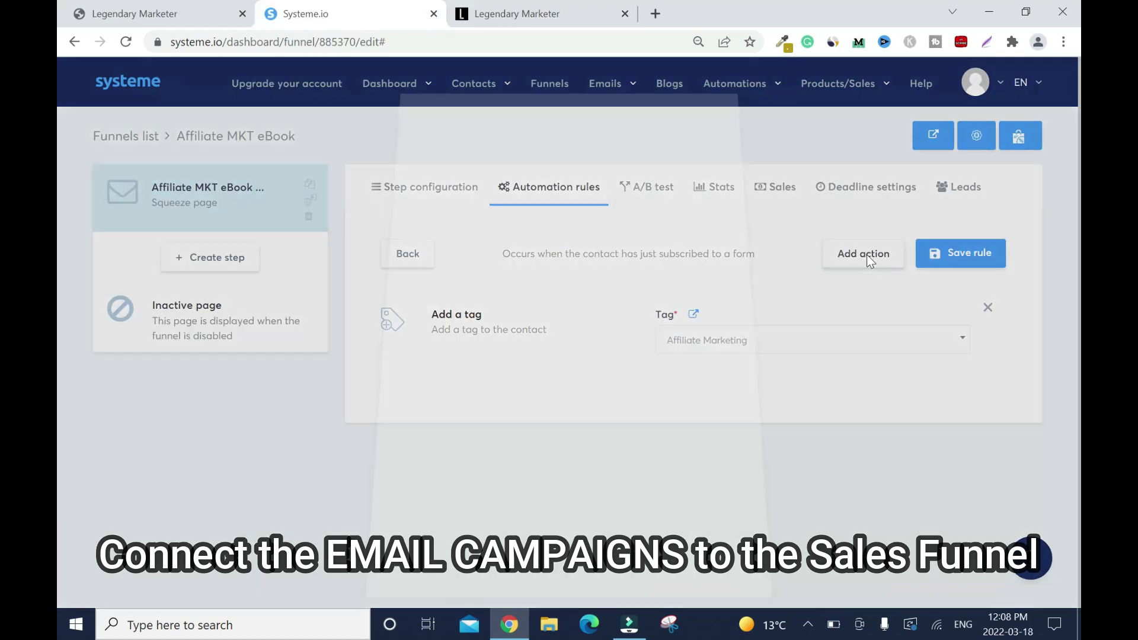
- Add a "Subscribe to campaign" action for the "Affiliate MKT" campaign to the eBook funnel's automation rule and save the rule
click(867, 254)
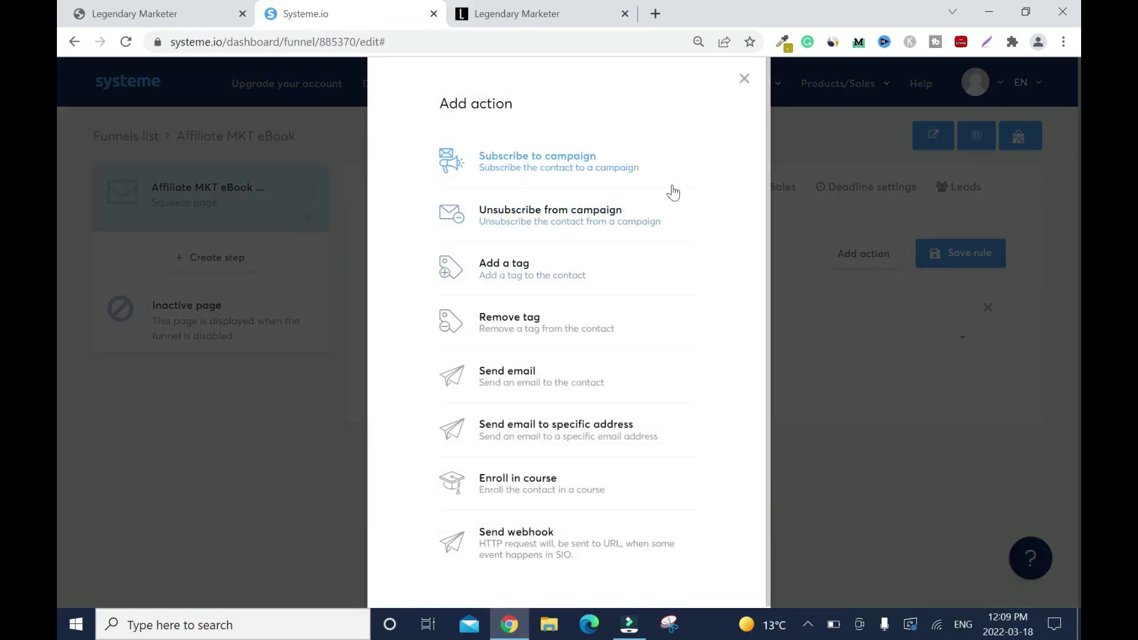
click(635, 167)
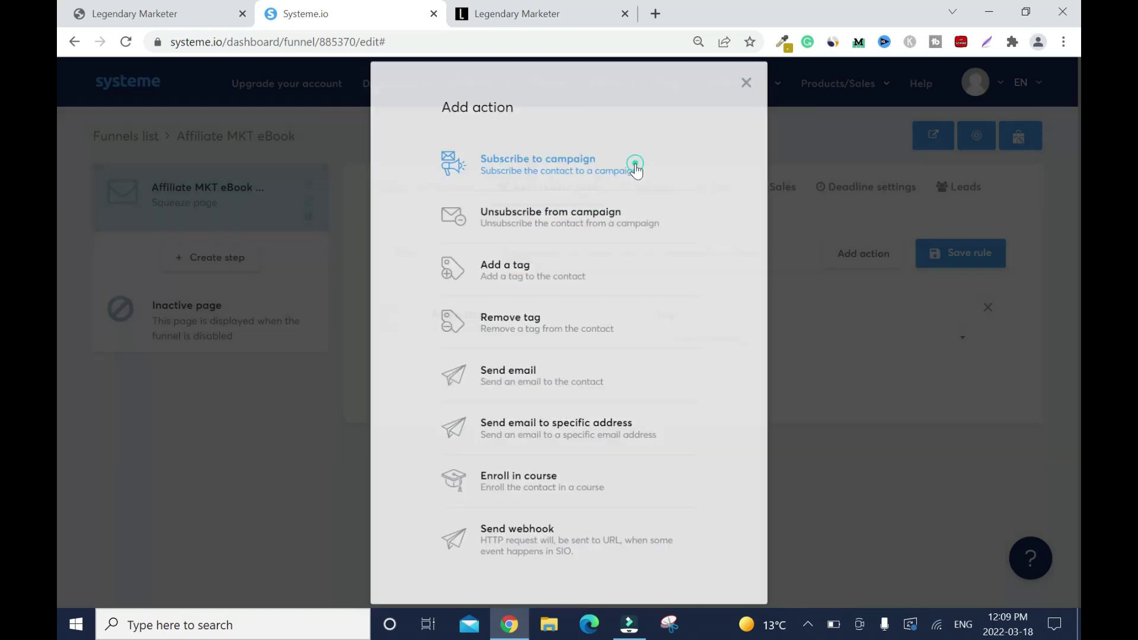
click(961, 340)
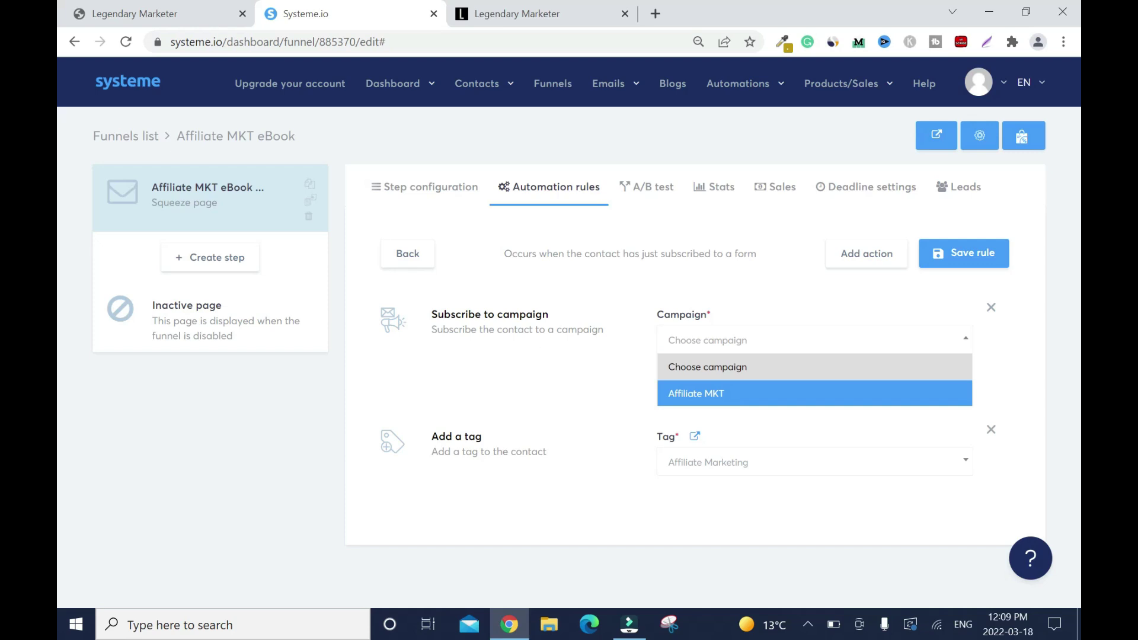
click(745, 404)
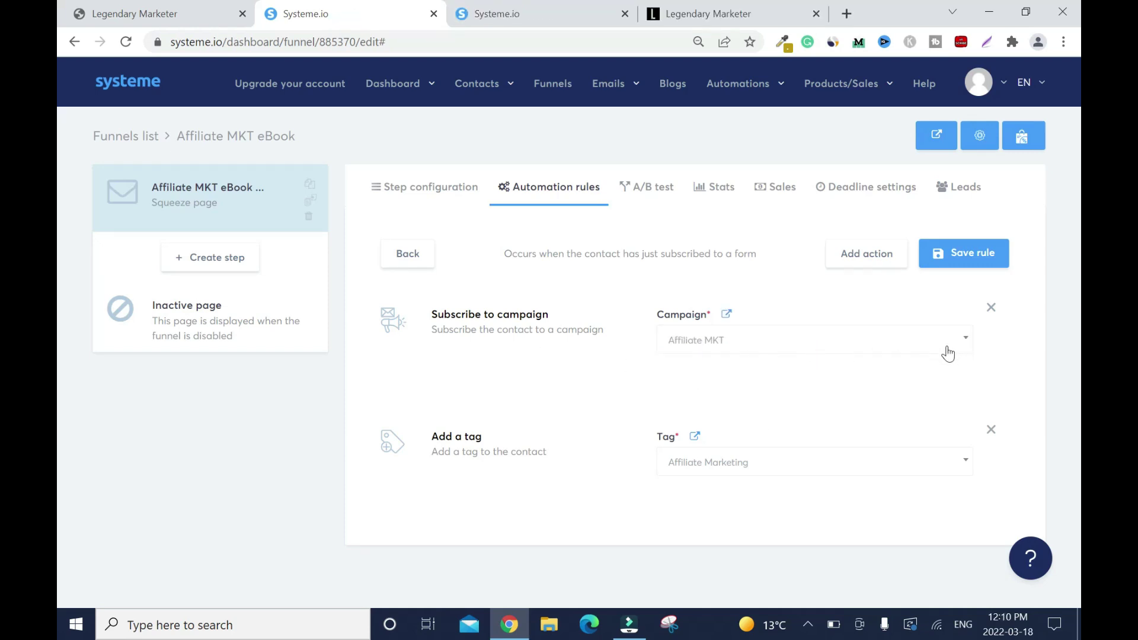
click(950, 266)
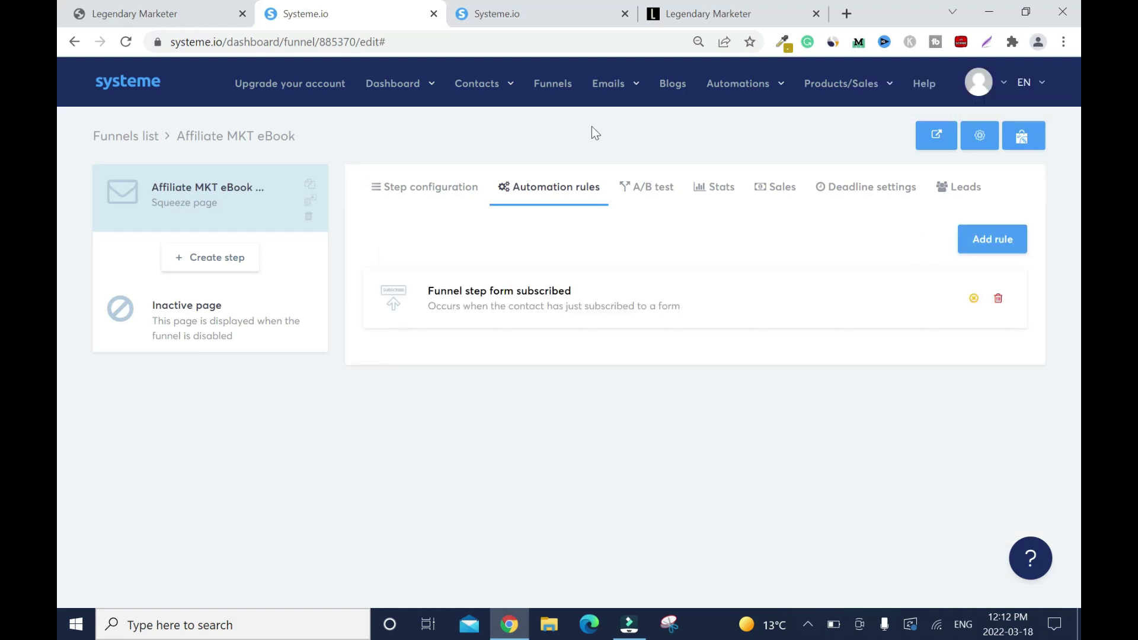
- View the "Profitable Online Business" funnel's live squeeze page from the funnels list and examine its form and footer
click(554, 95)
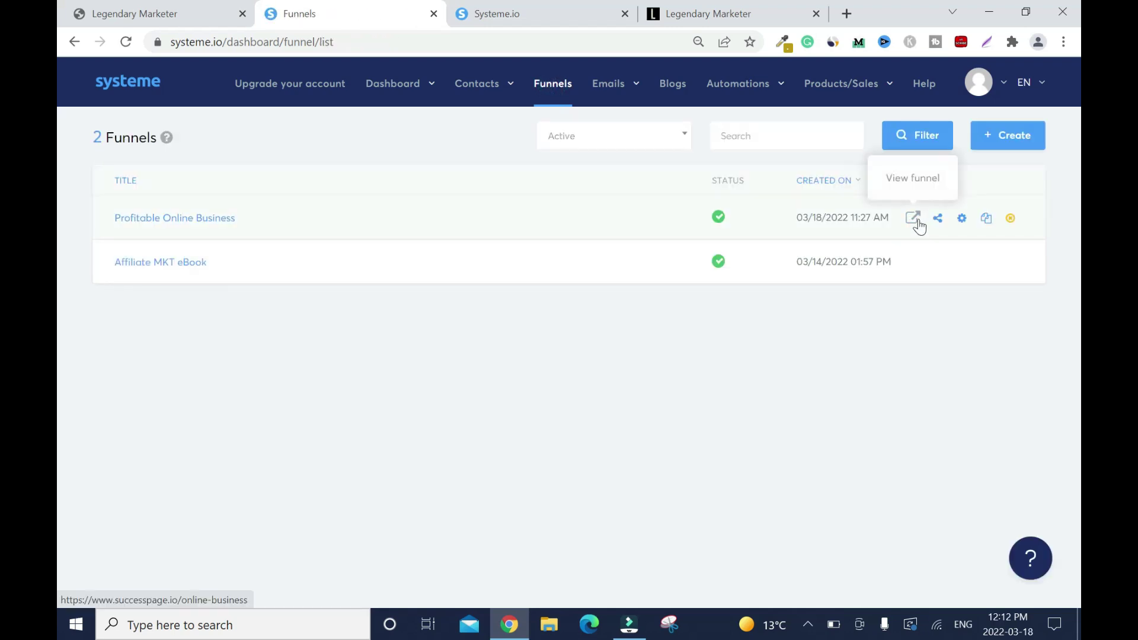
click(918, 222)
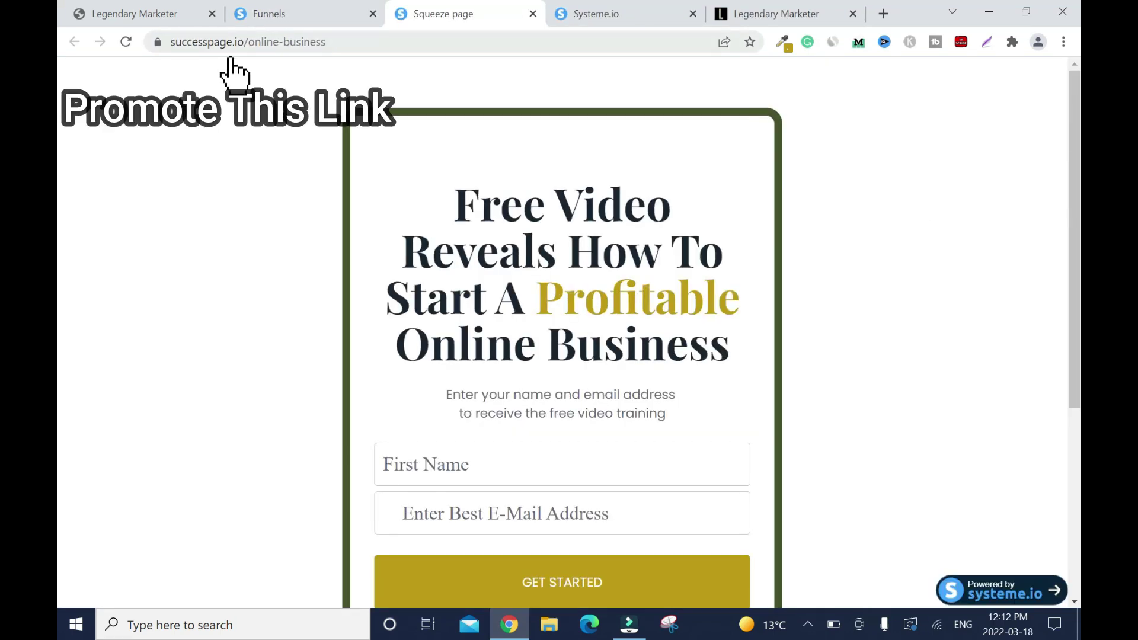
scroll(58, 249, down, 5)
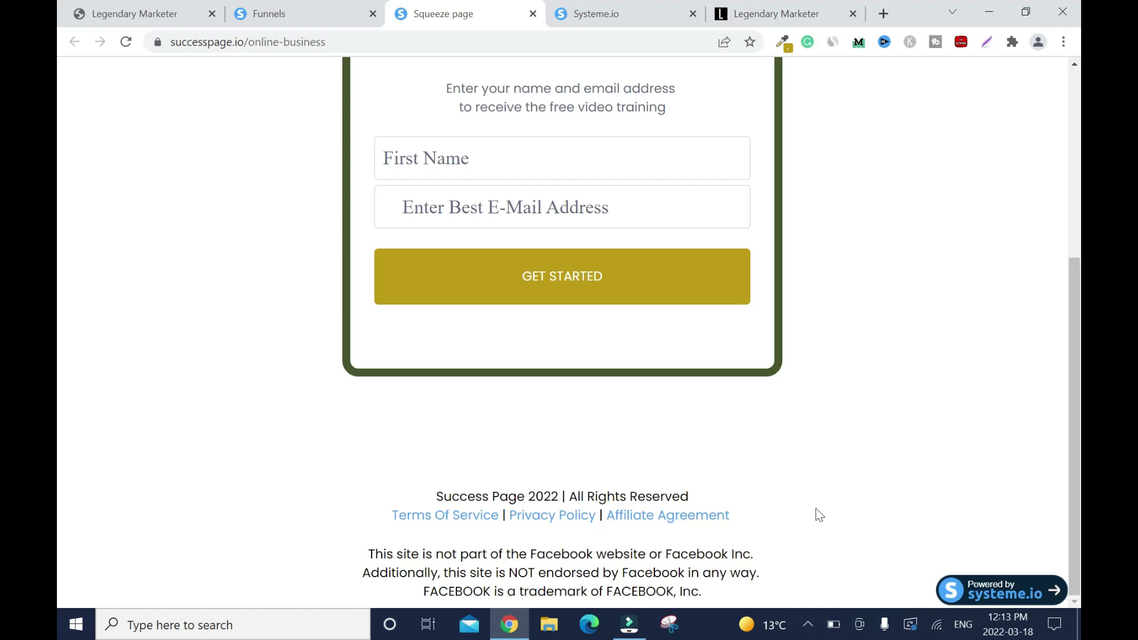
scroll(59, 452, up, 5)
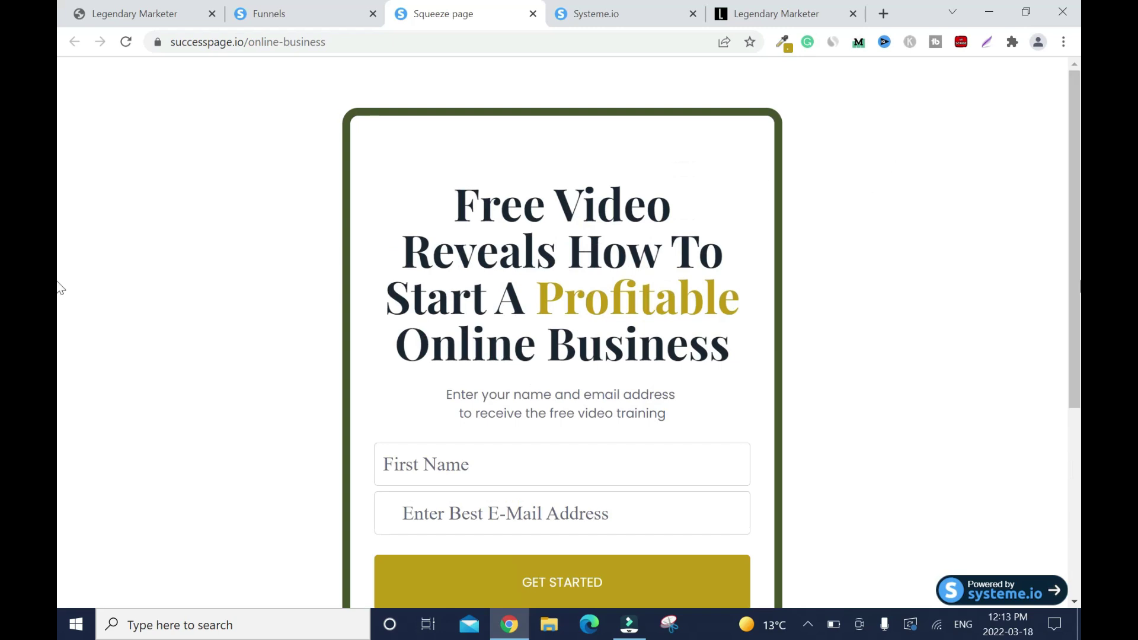
scroll(59, 320, down, 1)
scroll(61, 398, down, 2)
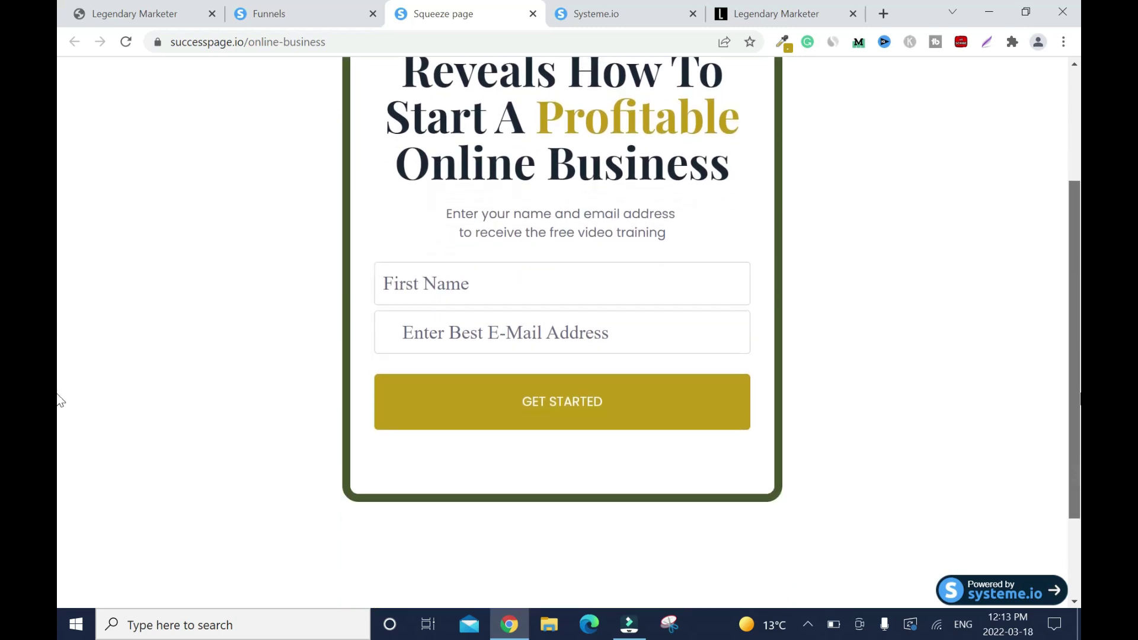
scroll(61, 424, up, 3)
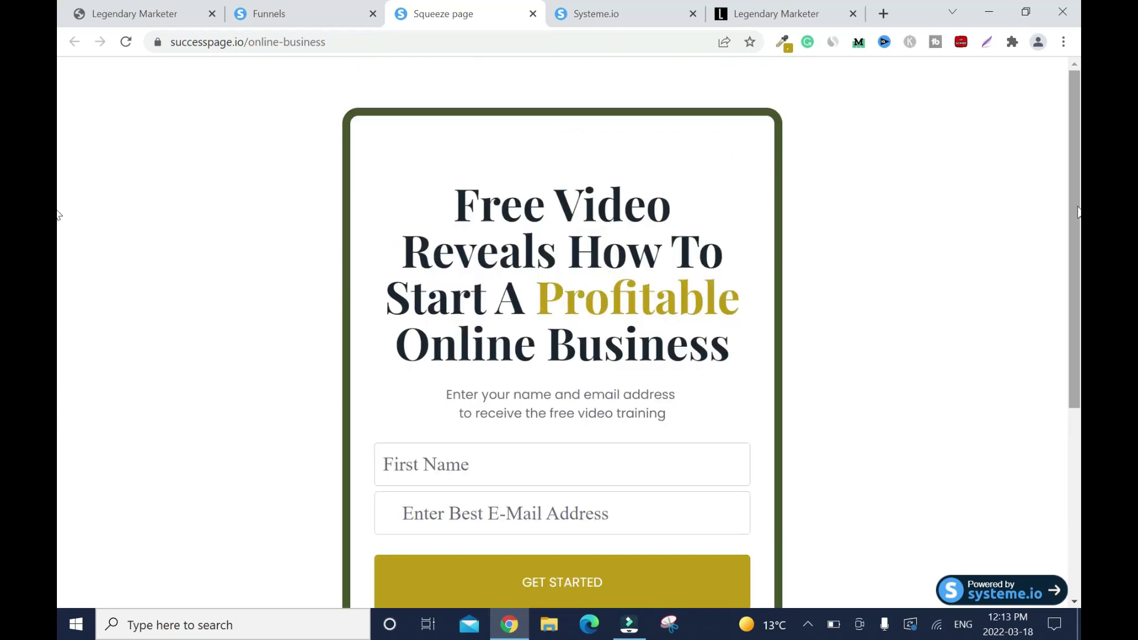